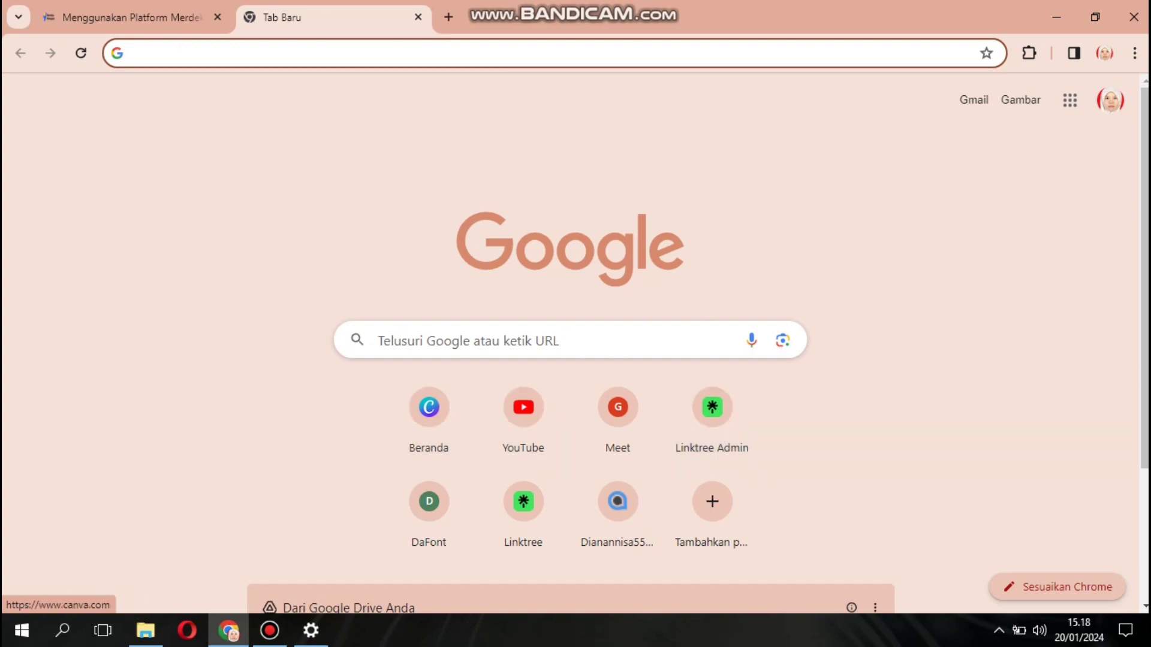
# - Search Google for "WORDWALL" and open the Wordwall website at wordwall.net
pyautogui.click(552, 341)
pyautogui.write('WO')
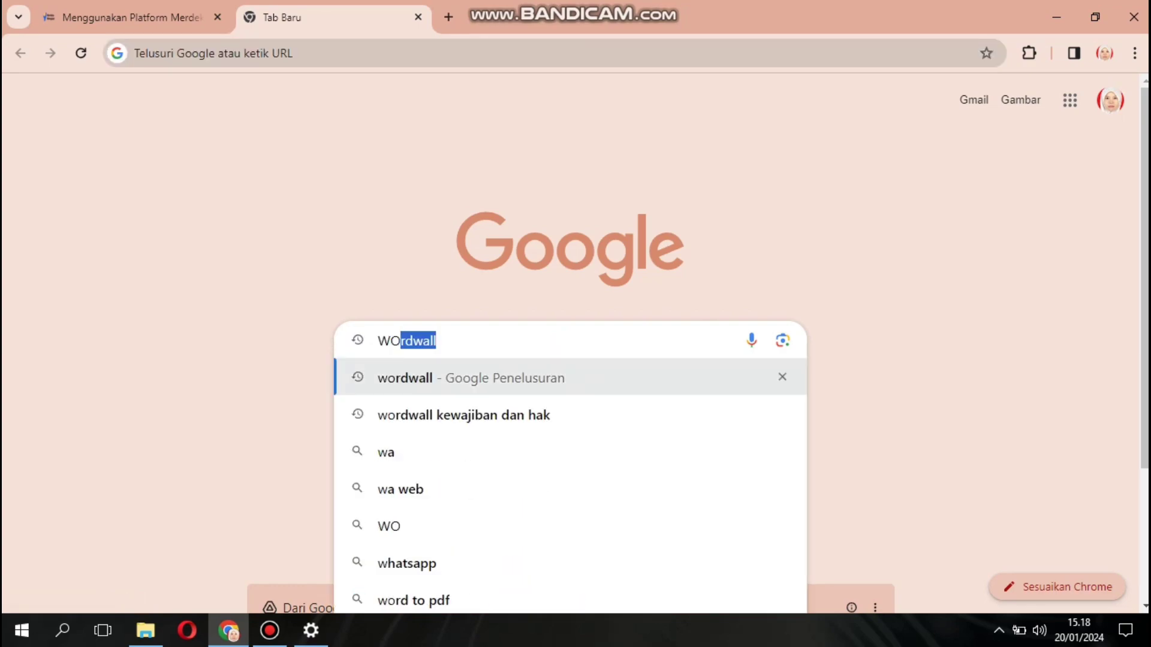
pyautogui.write('RDWALL')
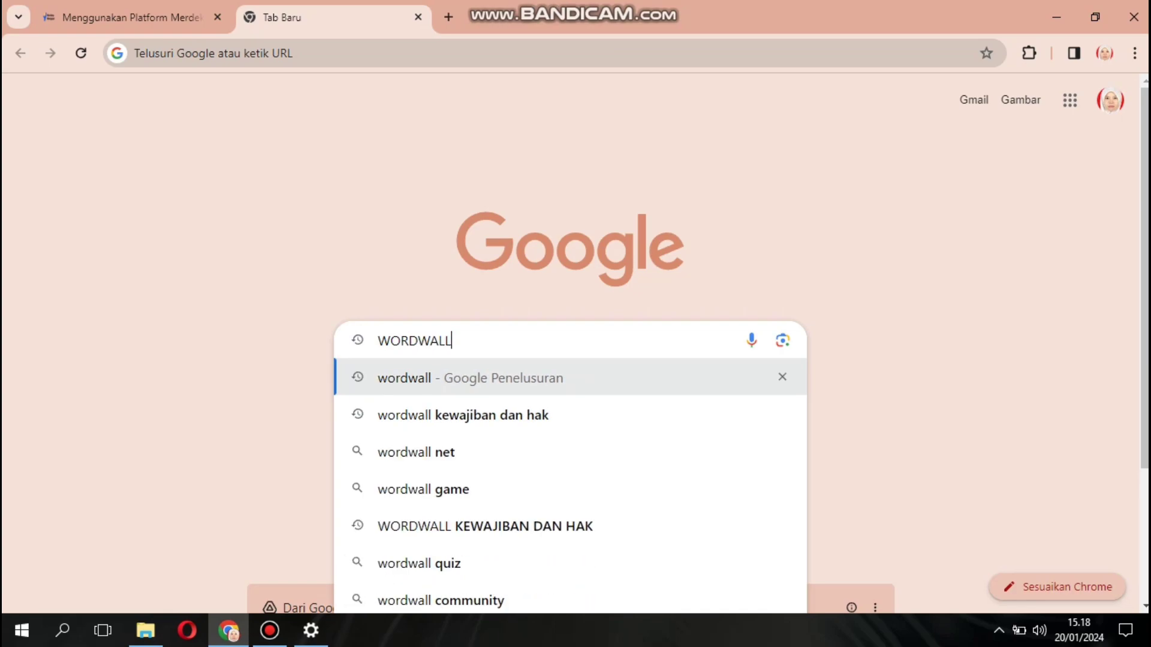
pyautogui.press('Return')
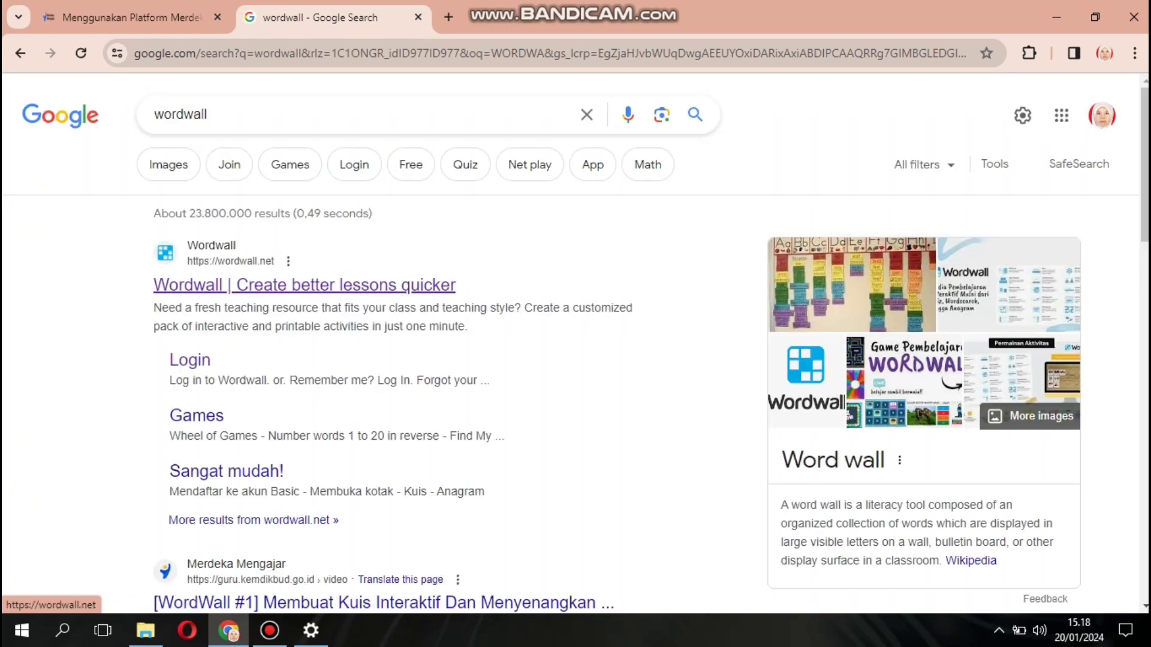
pyautogui.click(304, 285)
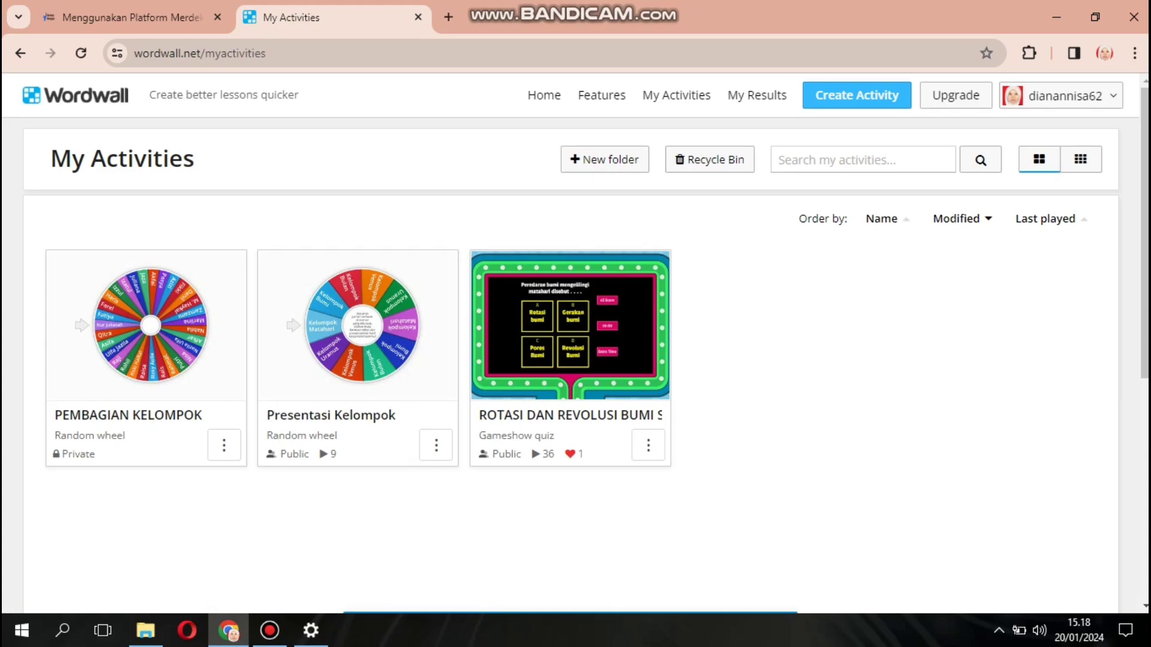
pyautogui.scroll(-3, 570, 343)
pyautogui.scroll(3, 570, 343)
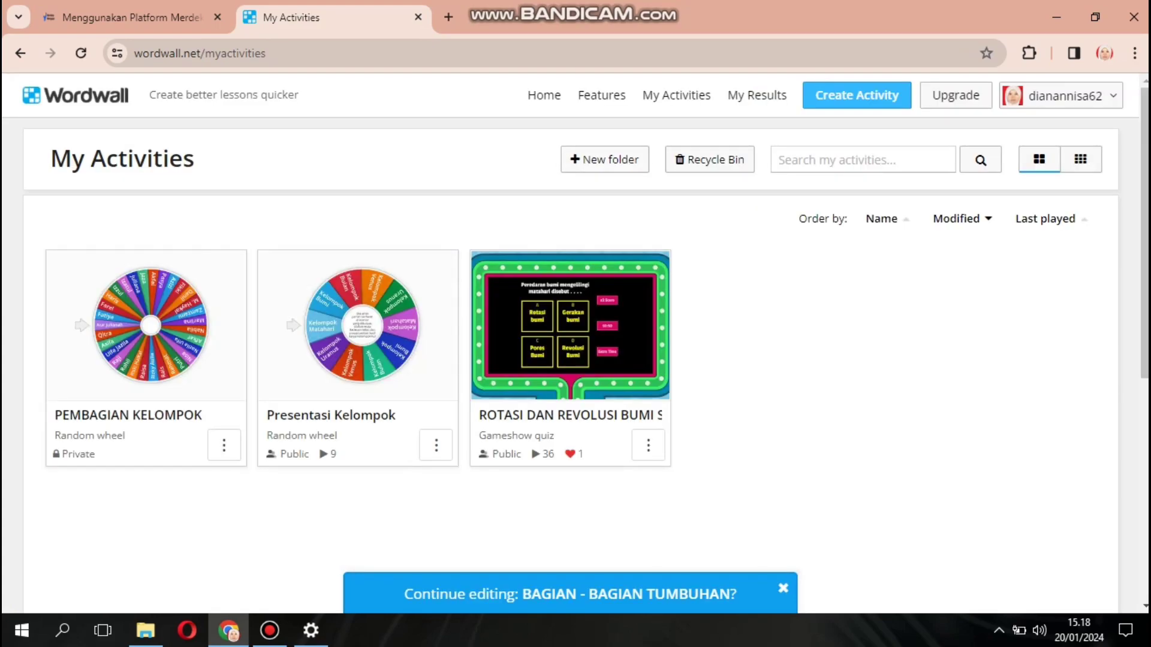
pyautogui.scroll(-2, 571, 342)
pyautogui.scroll(2, 570, 343)
pyautogui.scroll(-2, 571, 343)
pyautogui.scroll(2, 571, 343)
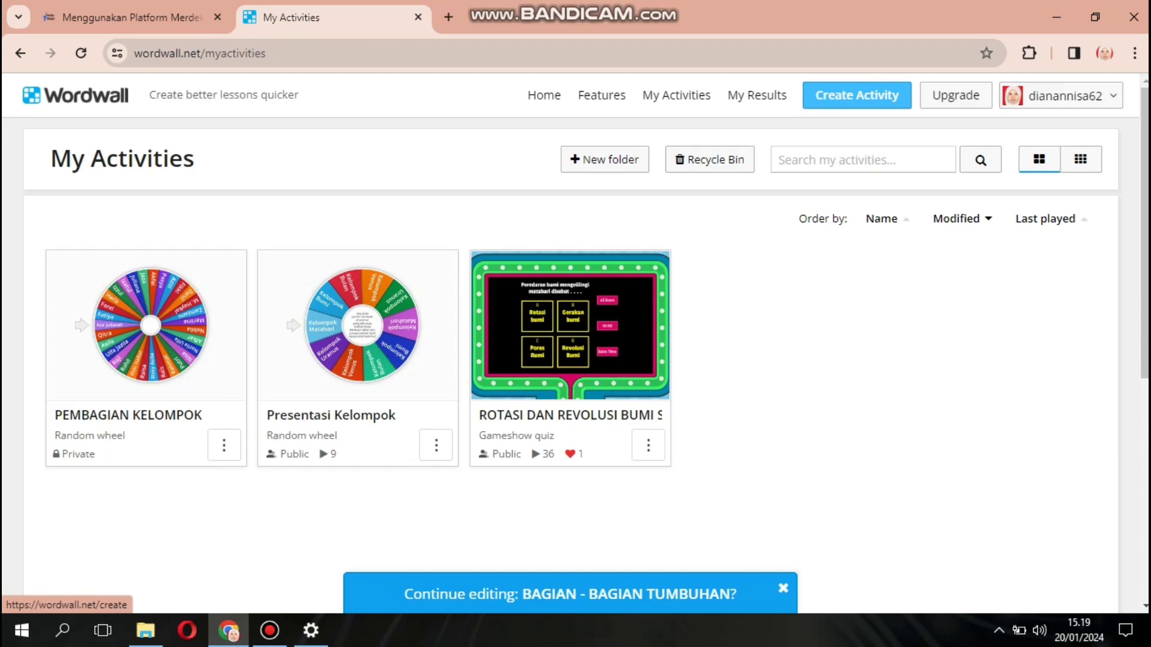
# - Create a new activity using the Gameshow quiz template
pyautogui.click(856, 95)
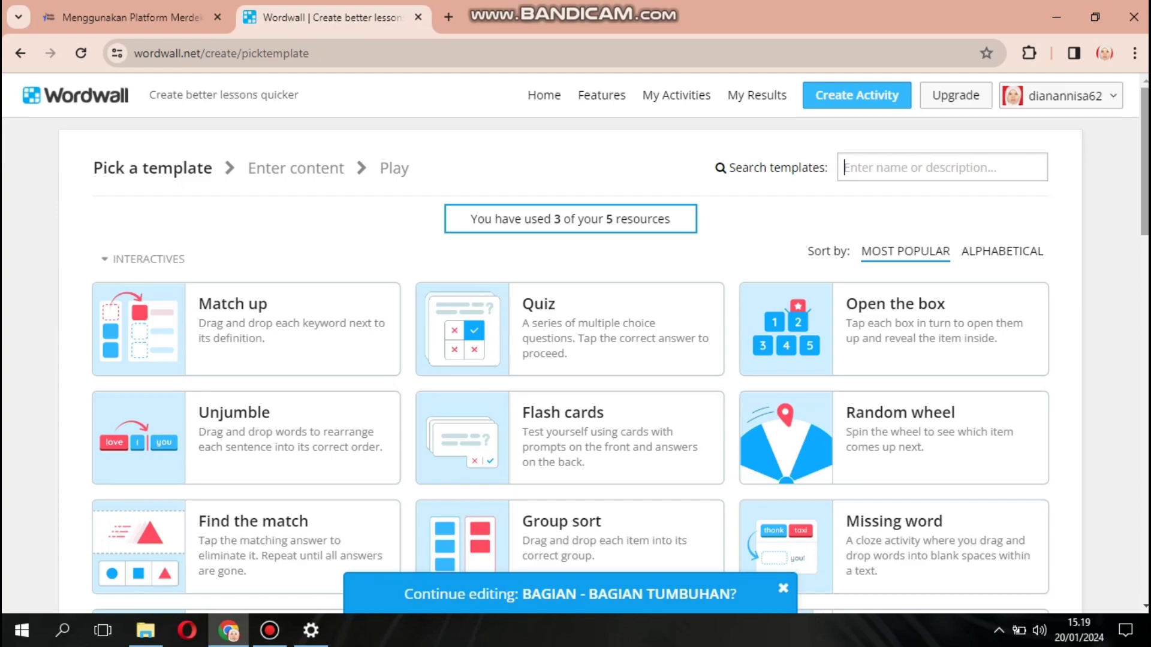
pyautogui.scroll(-3, 576, 344)
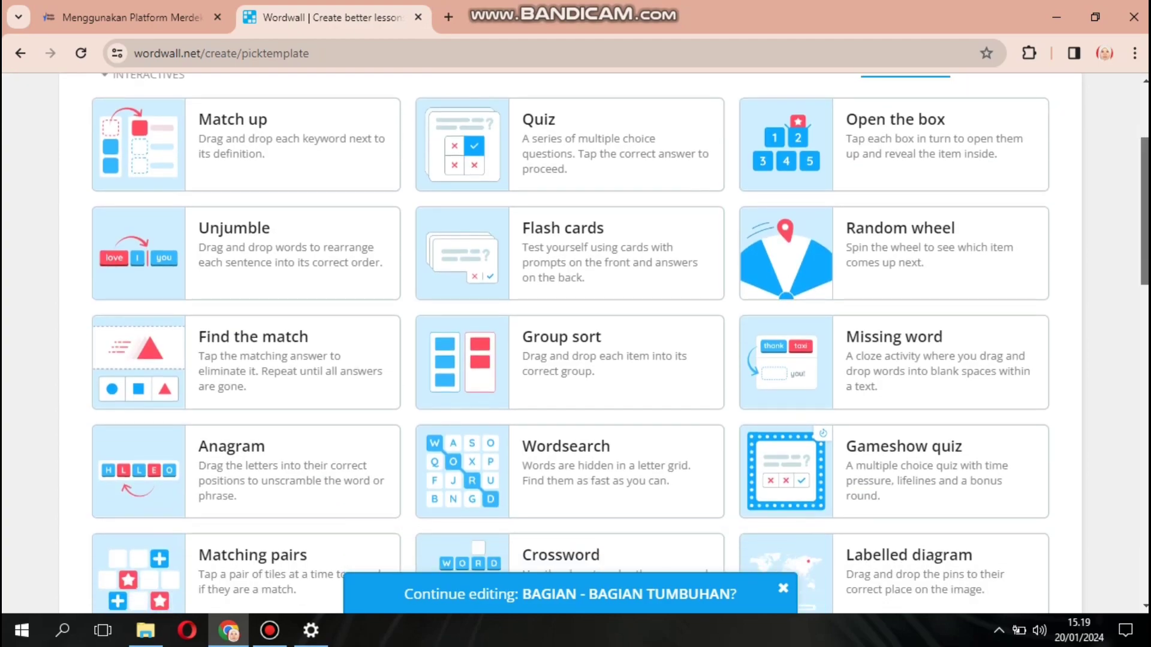
pyautogui.scroll(4, 576, 343)
pyautogui.scroll(-5, 575, 343)
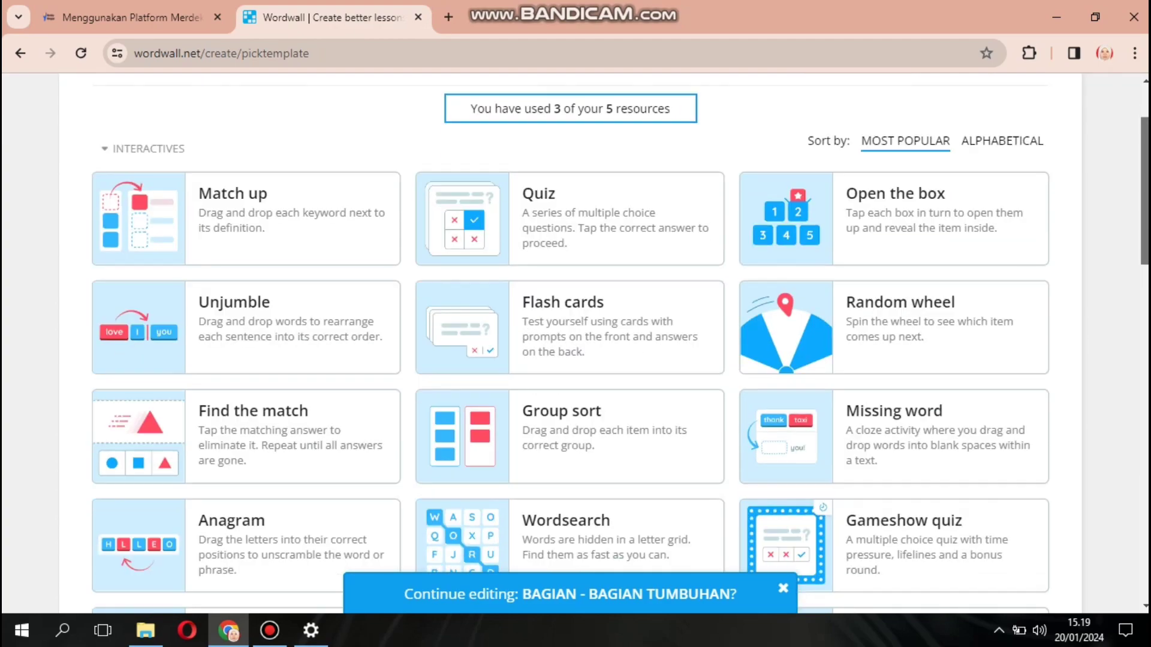
pyautogui.scroll(3, 576, 343)
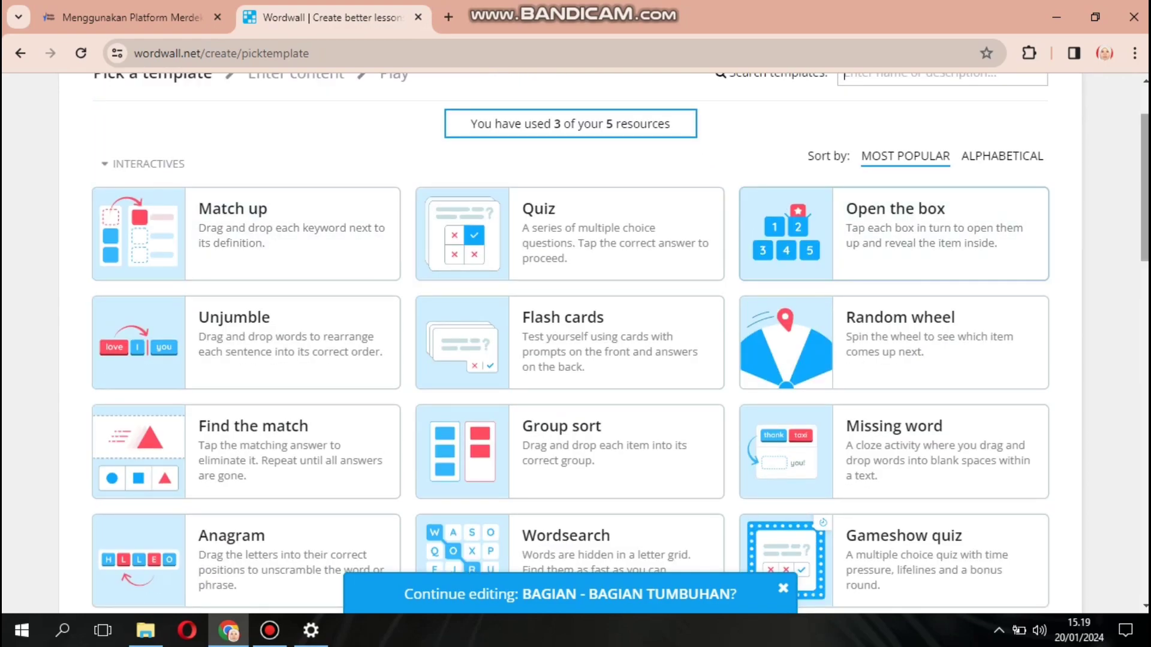
pyautogui.moveTo(1144, 187); pyautogui.dragTo(1145, 189)
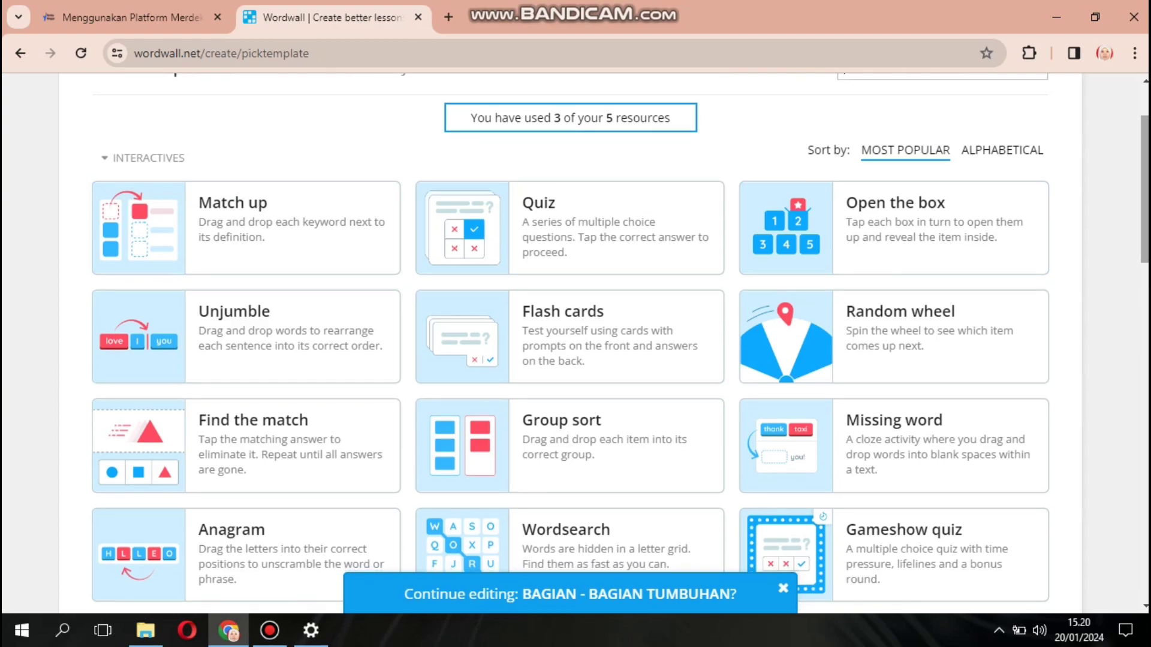
pyautogui.moveTo(1145, 189); pyautogui.dragTo(1145, 219)
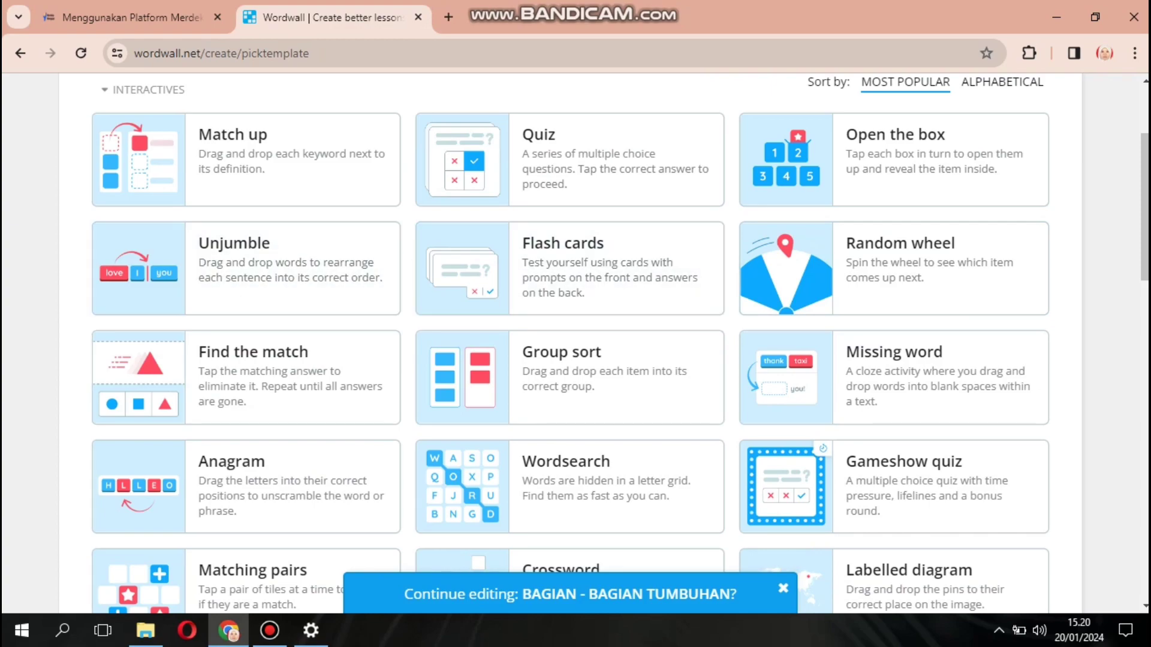
pyautogui.moveTo(1145, 233); pyautogui.dragTo(1144, 273)
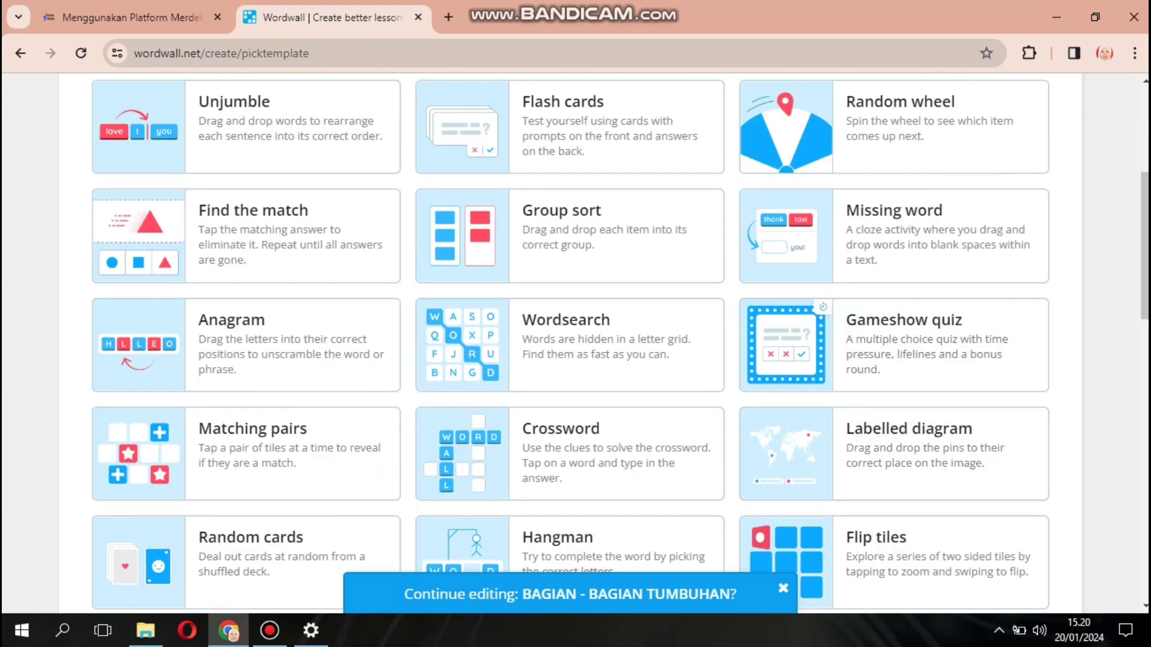
pyautogui.click(893, 344)
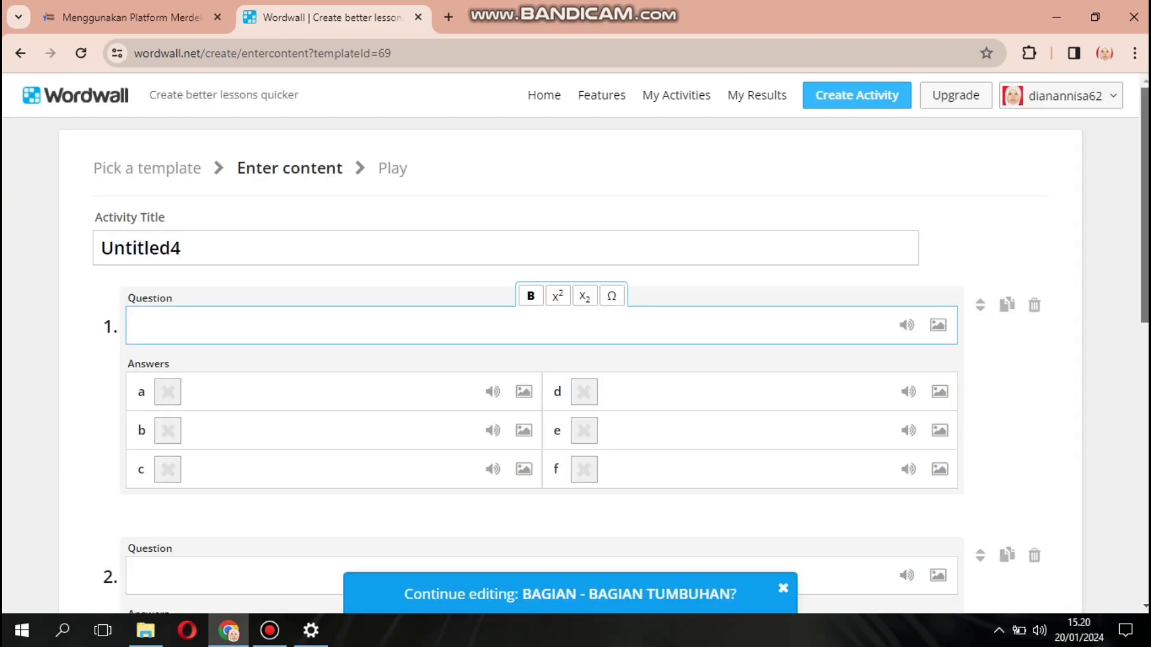
# - Replace the default activity title with "BAGIAN-BAGIAN PADA TUMBUHAN"
pyautogui.doubleClick(180, 236)
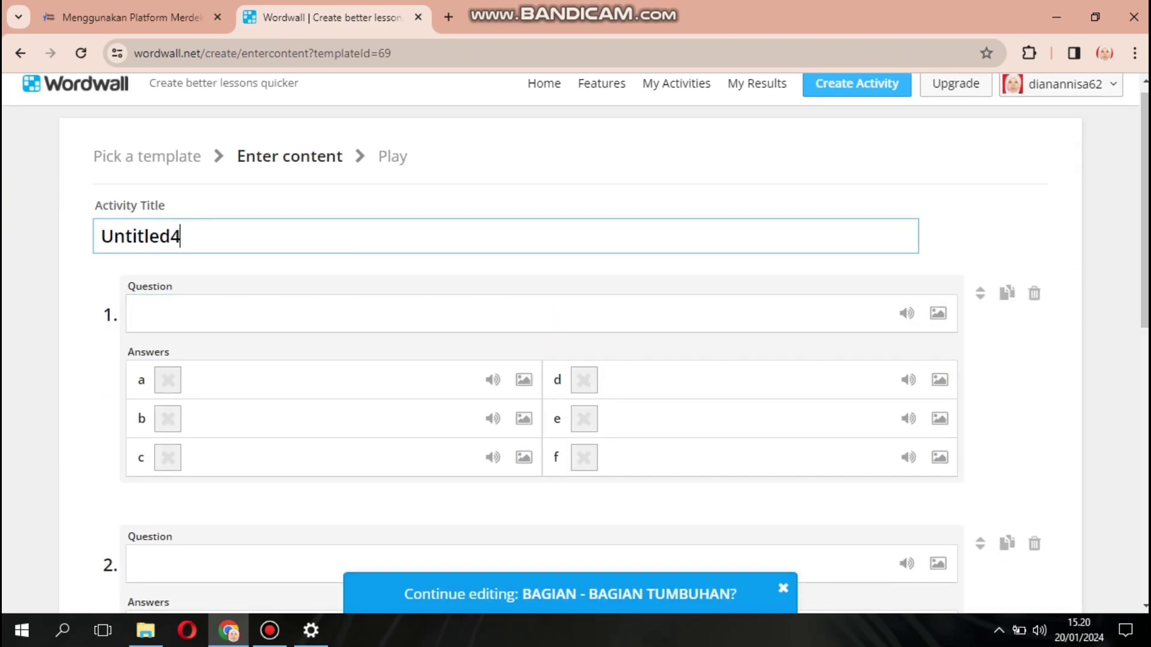
pyautogui.press('BackSpace')
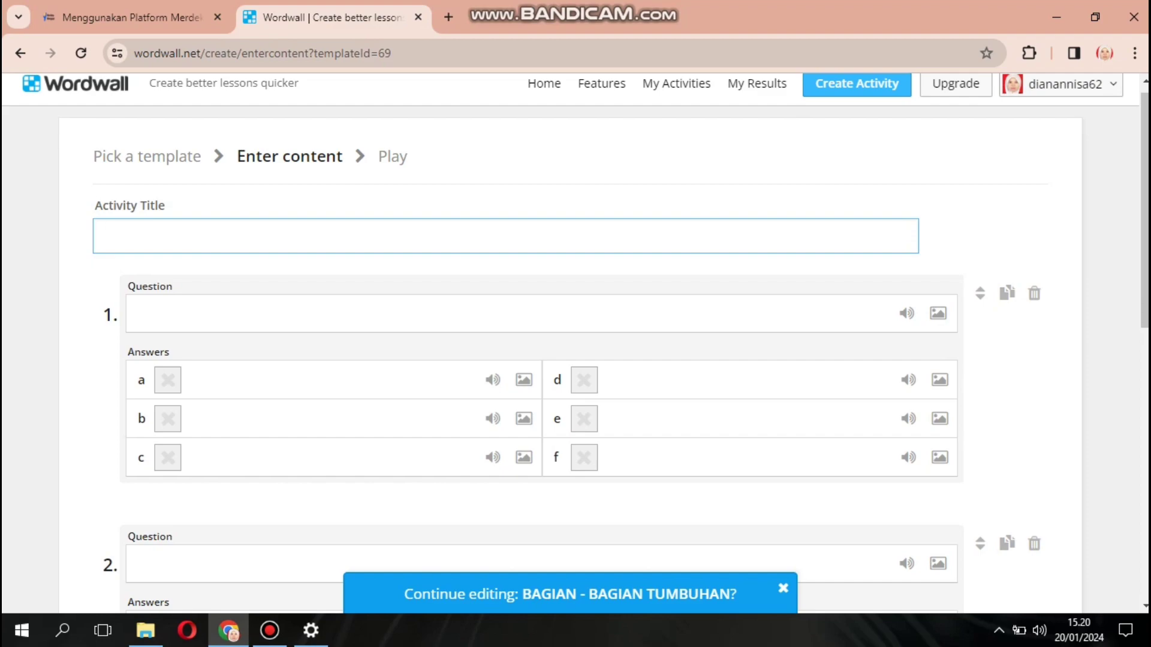
pyautogui.write('BAGIAB')
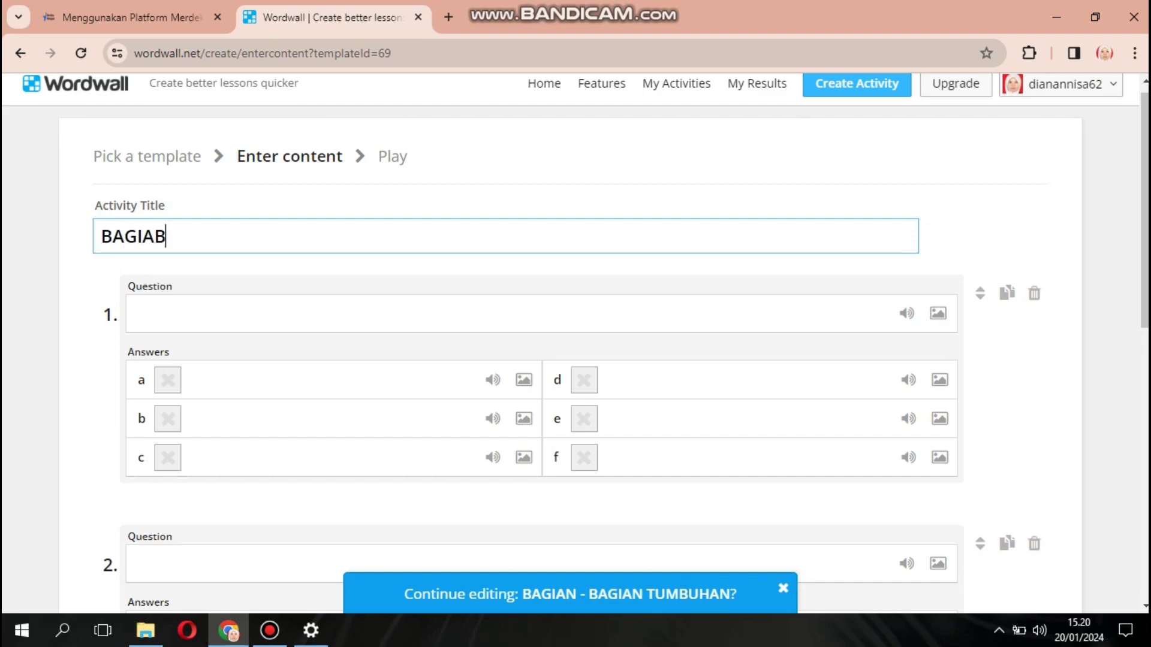
pyautogui.press('BackSpace')
pyautogui.write('N-BAGIAB')
pyautogui.press('BackSpace')
pyautogui.press('BackSpace')
pyautogui.write('N PADA TUMBUHAN')
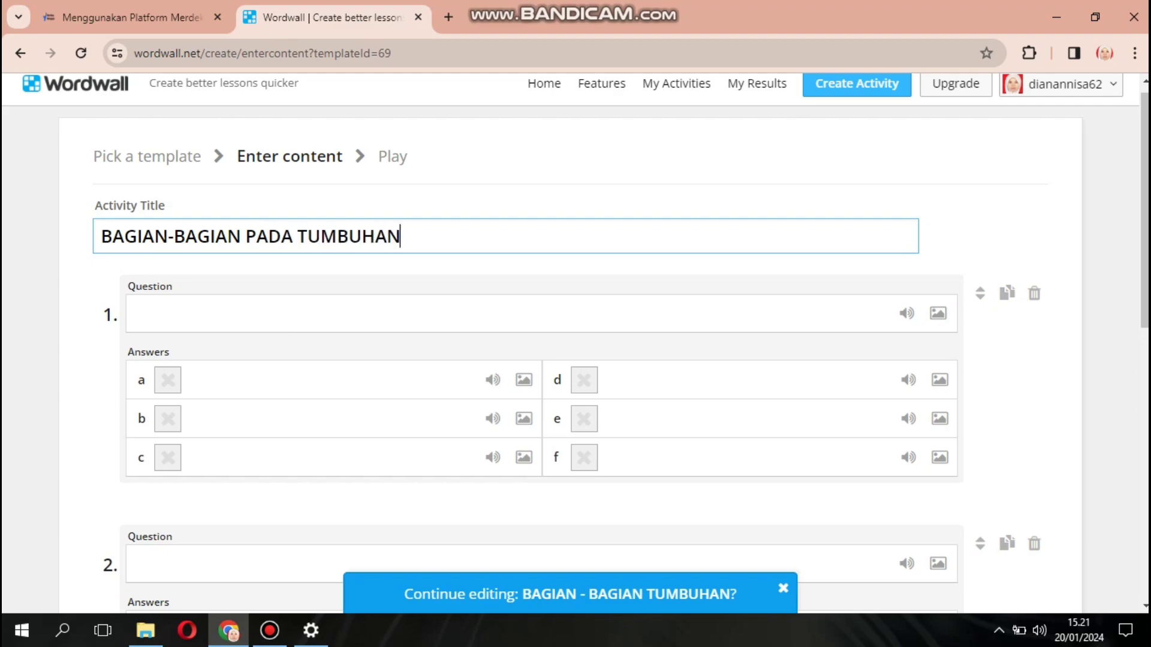
# - Enter "Tempat terjadinya fotosintesis pada bagian tumbuhan yaitu...." as the text of question 1
pyautogui.click(140, 313)
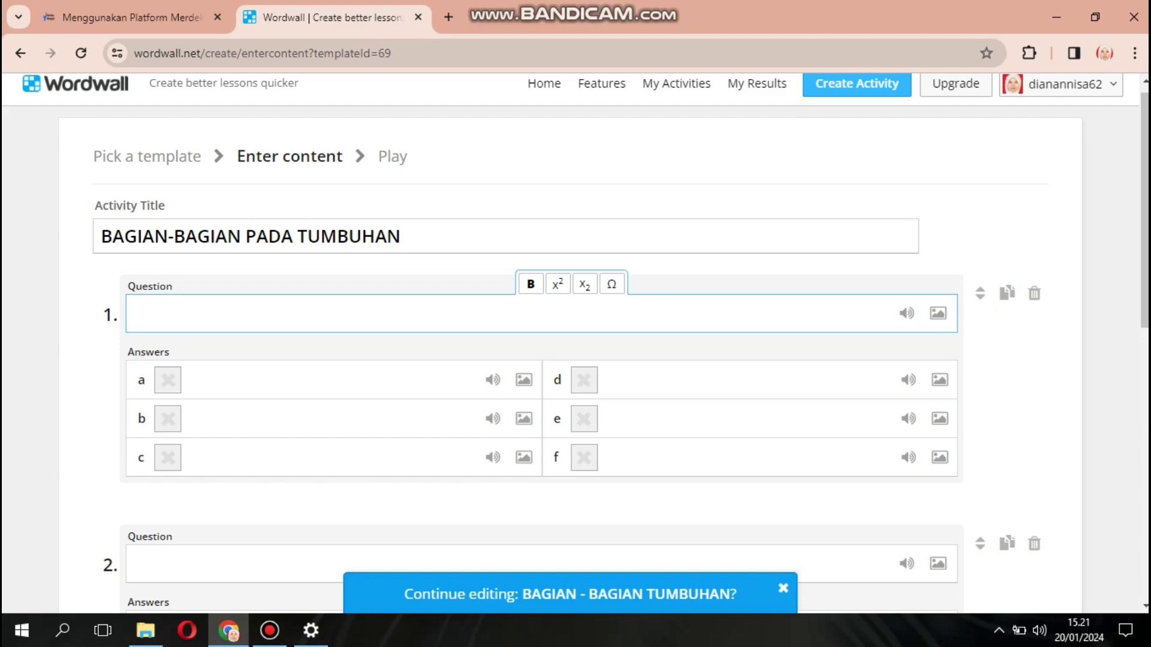
pyautogui.moveTo(154, 236); pyautogui.dragTo(298, 236)
pyautogui.click(140, 312)
pyautogui.write('Tempat terjadinya foro')
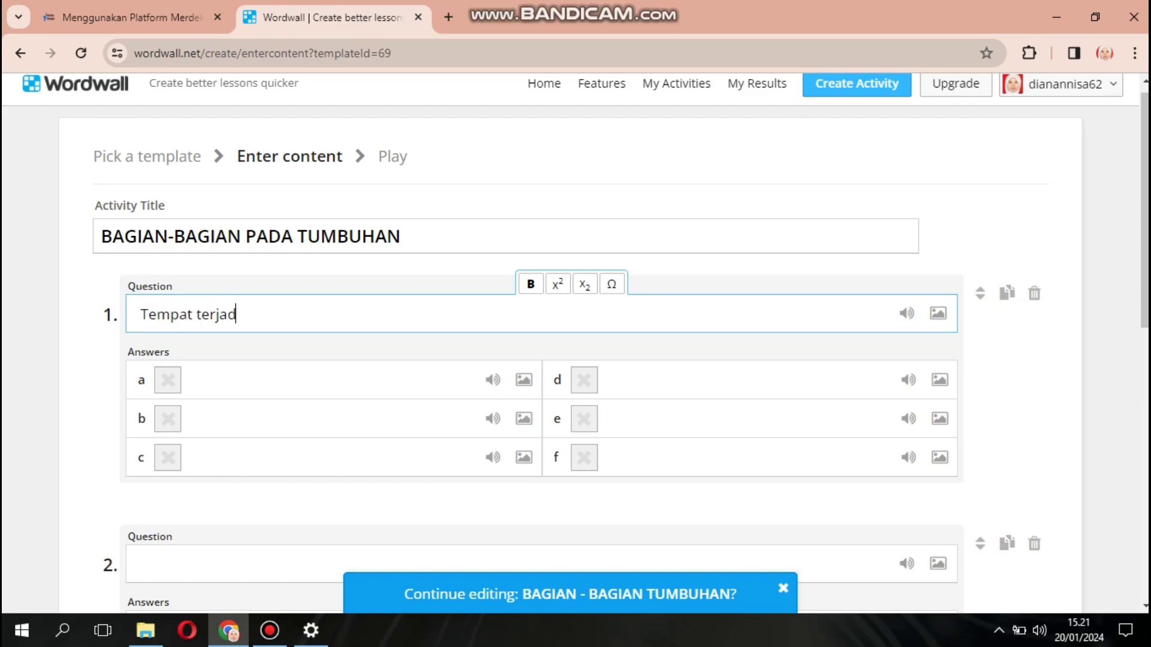
pyautogui.press('BackSpace')
pyautogui.press('BackSpace')
pyautogui.write('tosintesi')
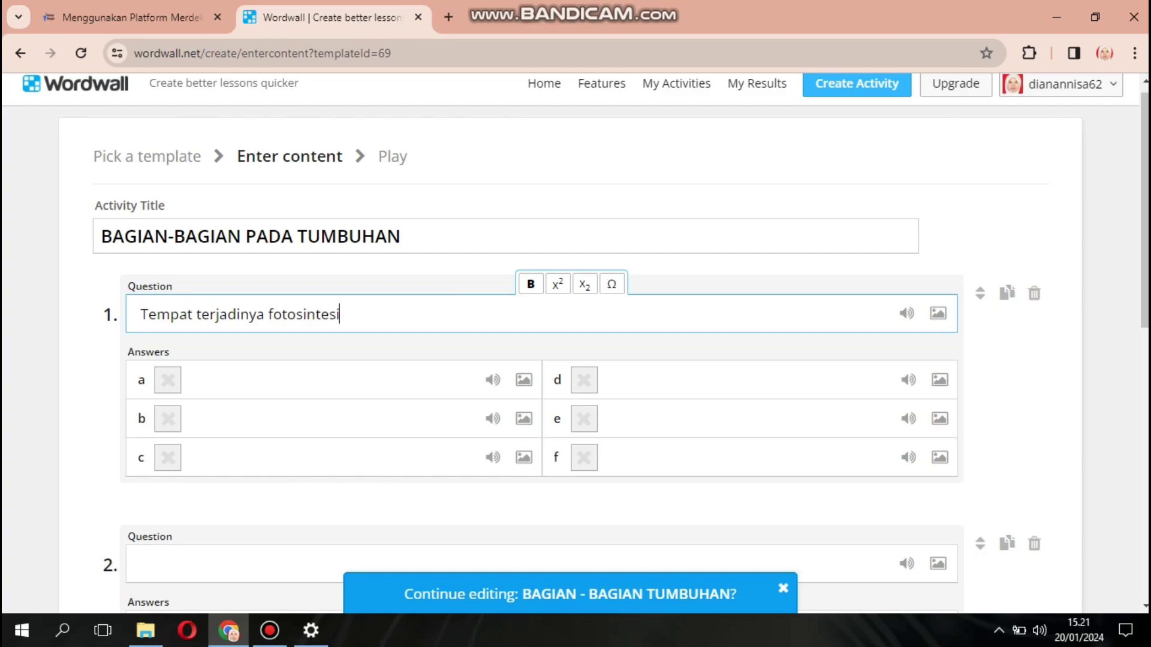
pyautogui.write('s pada bagi')
pyautogui.press('BackSpace')
pyautogui.press('BackSpace')
pyautogui.press('BackSpace')
pyautogui.press('BackSpace')
pyautogui.press('BackSpace')
pyautogui.write('bagi')
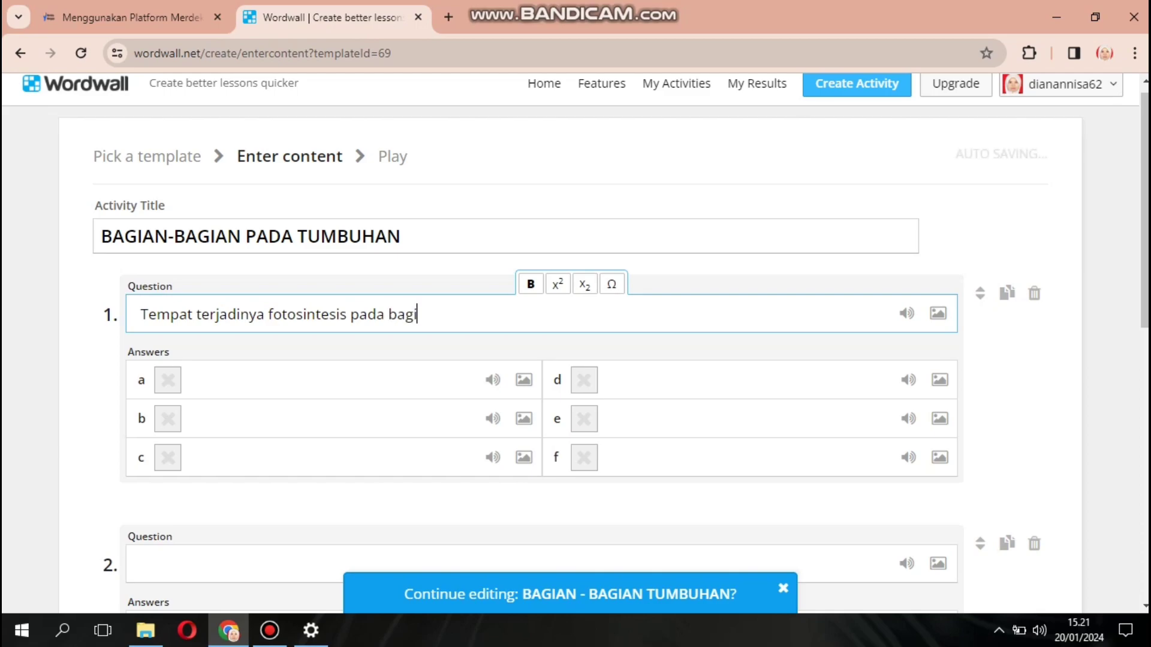
pyautogui.write('an tumbuhan ')
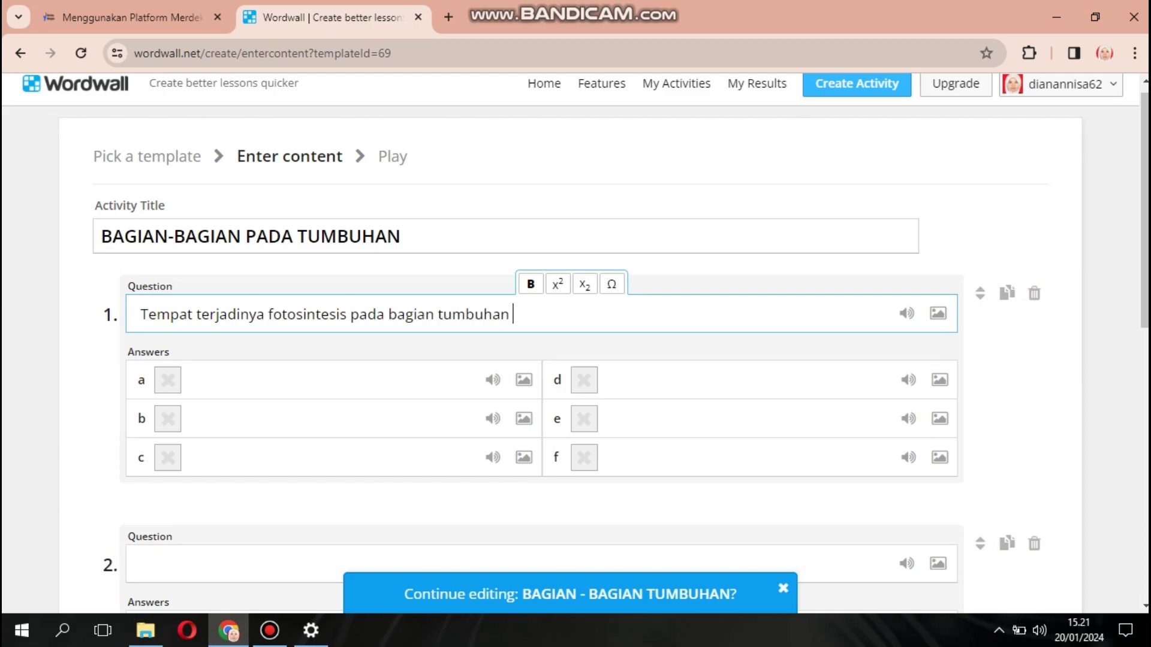
pyautogui.write('yaitu....')
# - Enter "Daun" as answer a and "Akar" as answer b of question 1
pyautogui.click(193, 380)
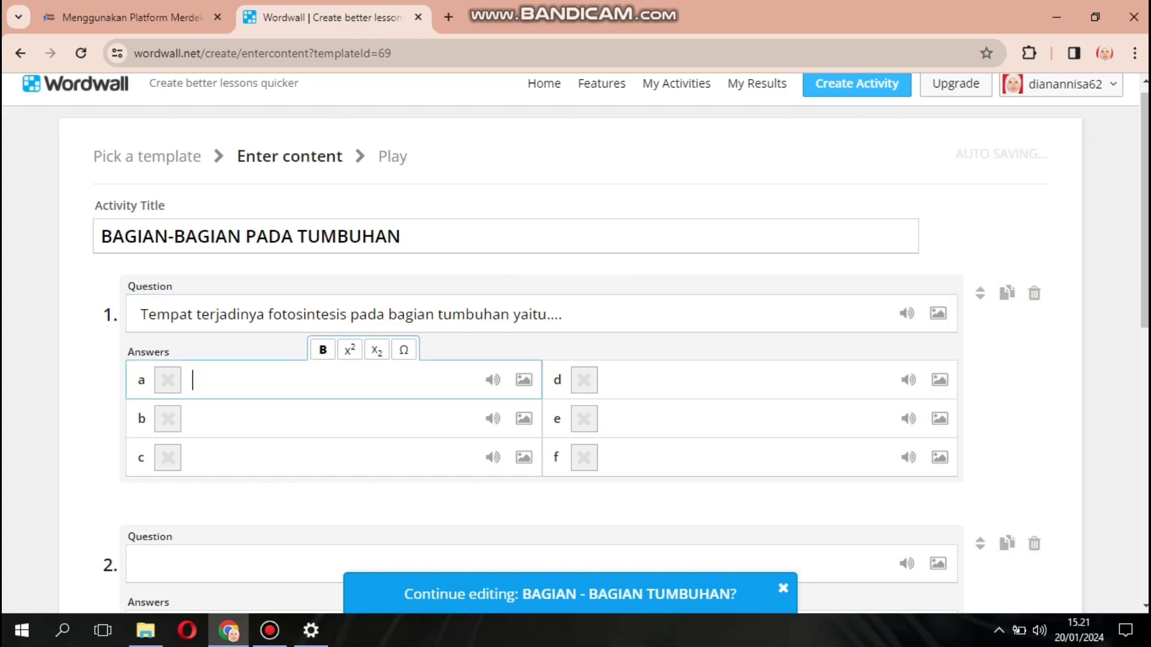
pyautogui.write('Daun')
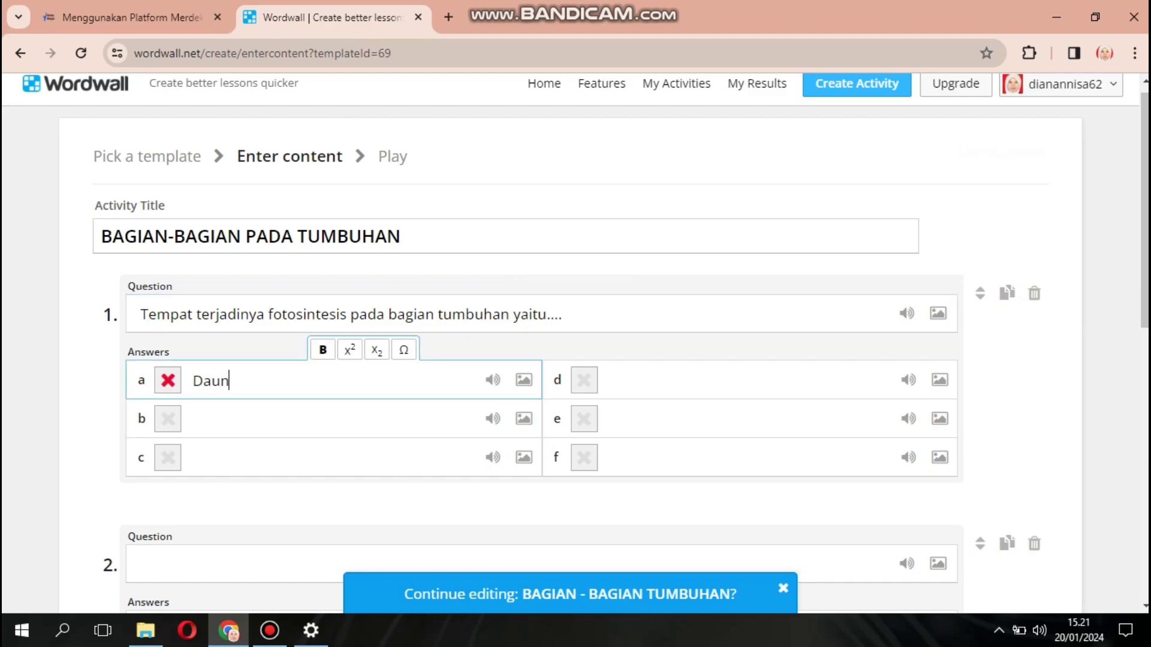
pyautogui.click(192, 418)
pyautogui.write('Akar')
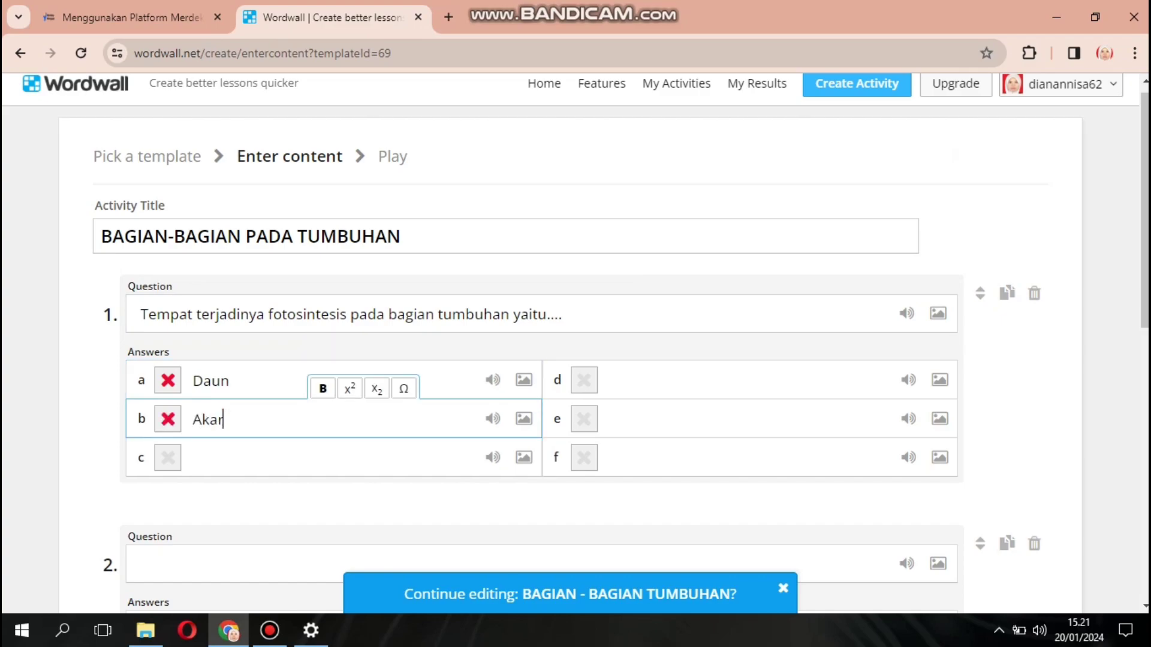
# - Enter "Bunga" as answer c and "Batang" as answer d of question 1
pyautogui.click(193, 458)
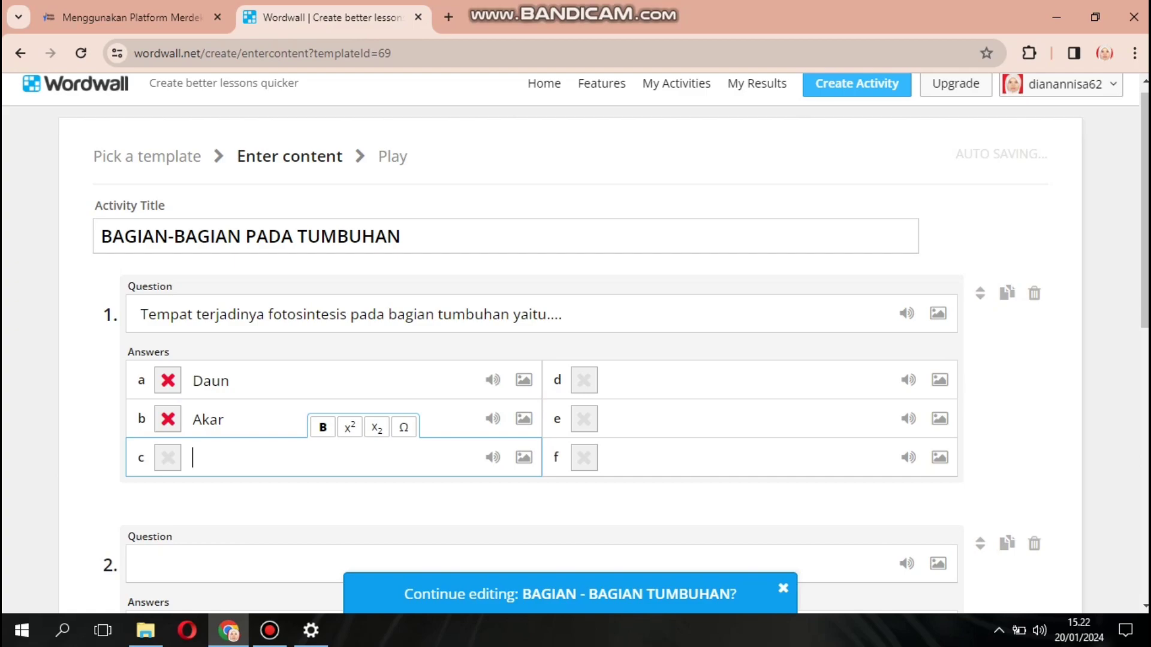
pyautogui.write('nah')
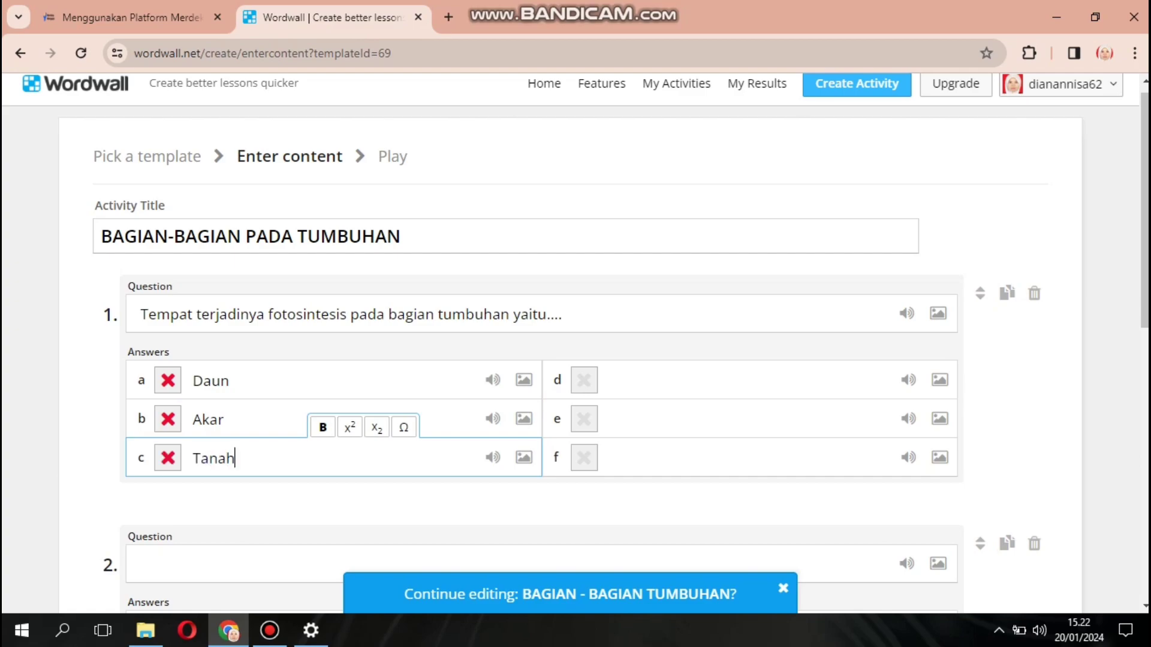
pyautogui.press('BackSpace')
pyautogui.press('BackSpace')
pyautogui.press('BackSpace')
pyautogui.press('BackSpace')
pyautogui.press('BackSpace')
pyautogui.write('V')
pyautogui.press('BackSpace')
pyautogui.write('Bunga')
pyautogui.click(610, 380)
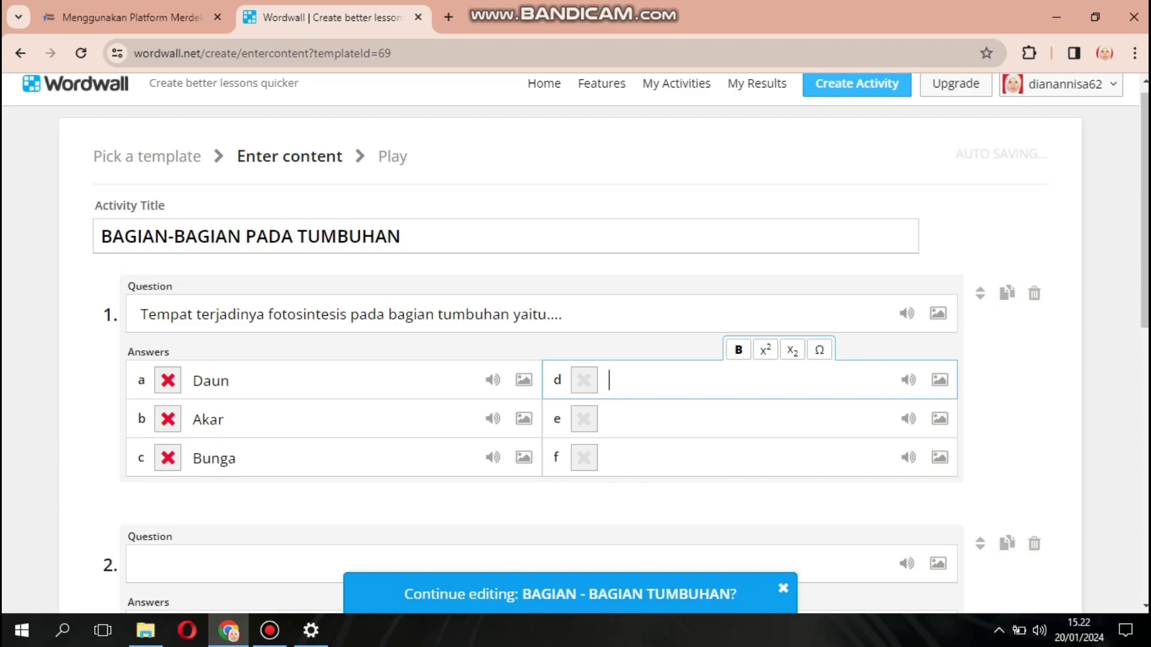
pyautogui.write('B')
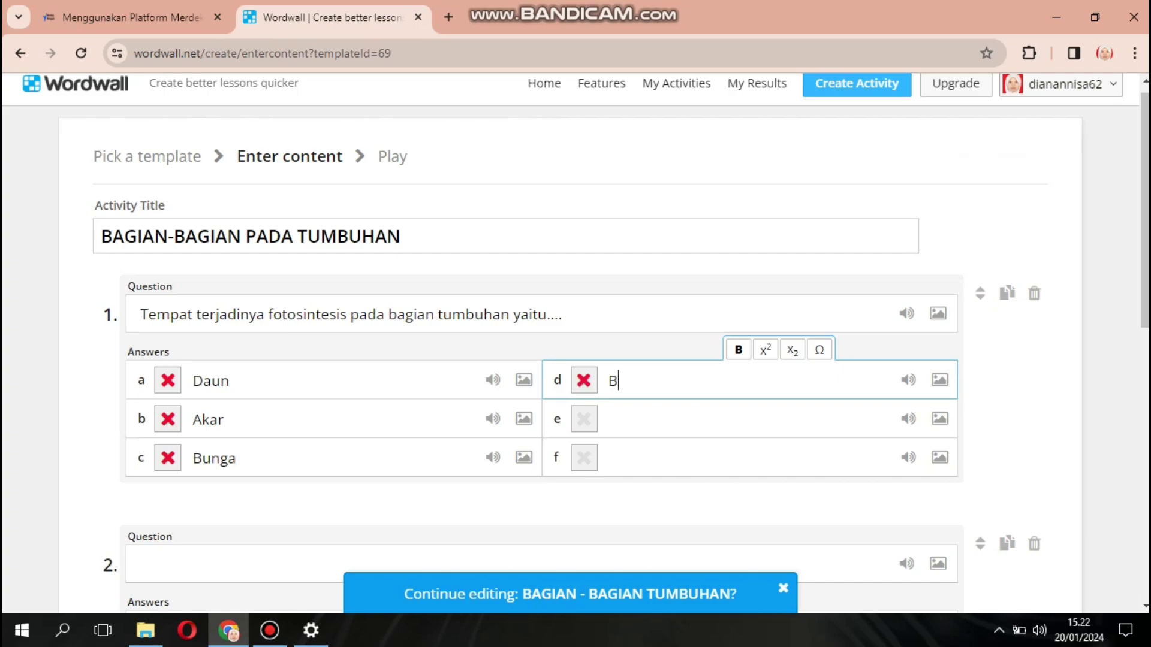
pyautogui.write('atang')
pyautogui.click(610, 419)
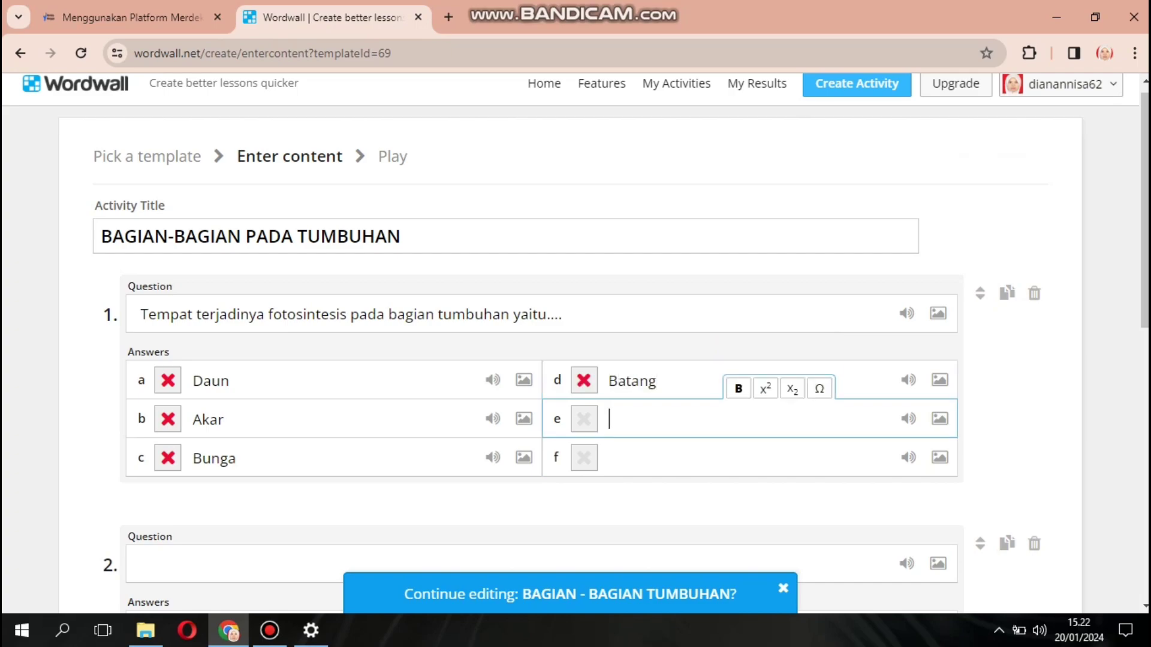
pyautogui.click(610, 457)
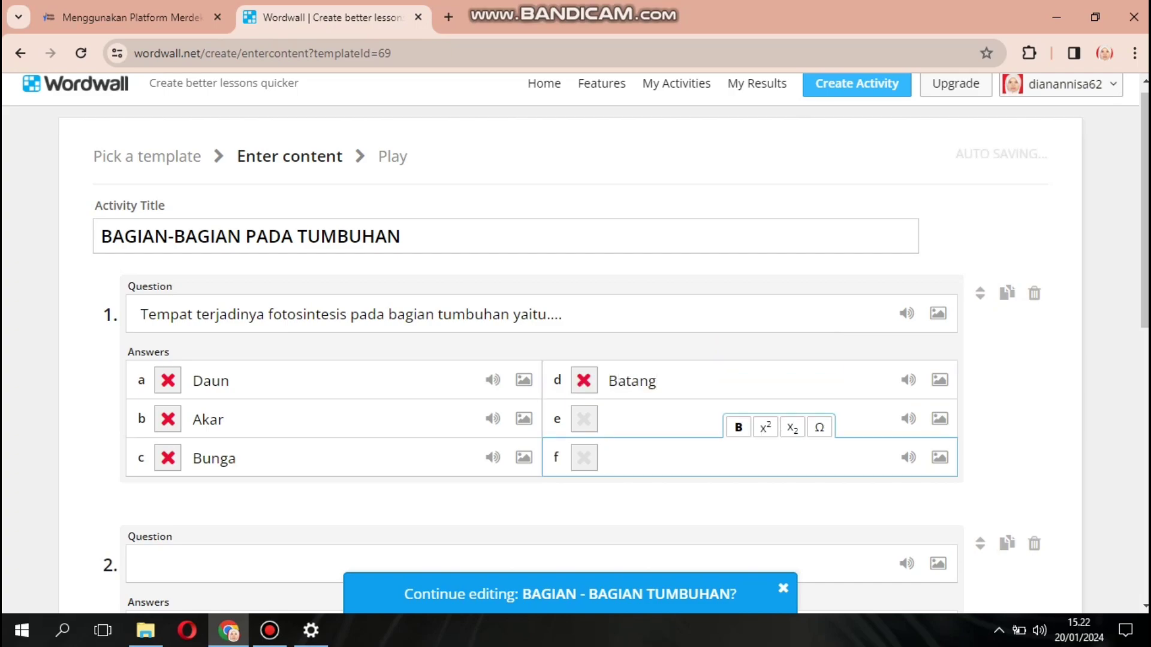
pyautogui.click(610, 419)
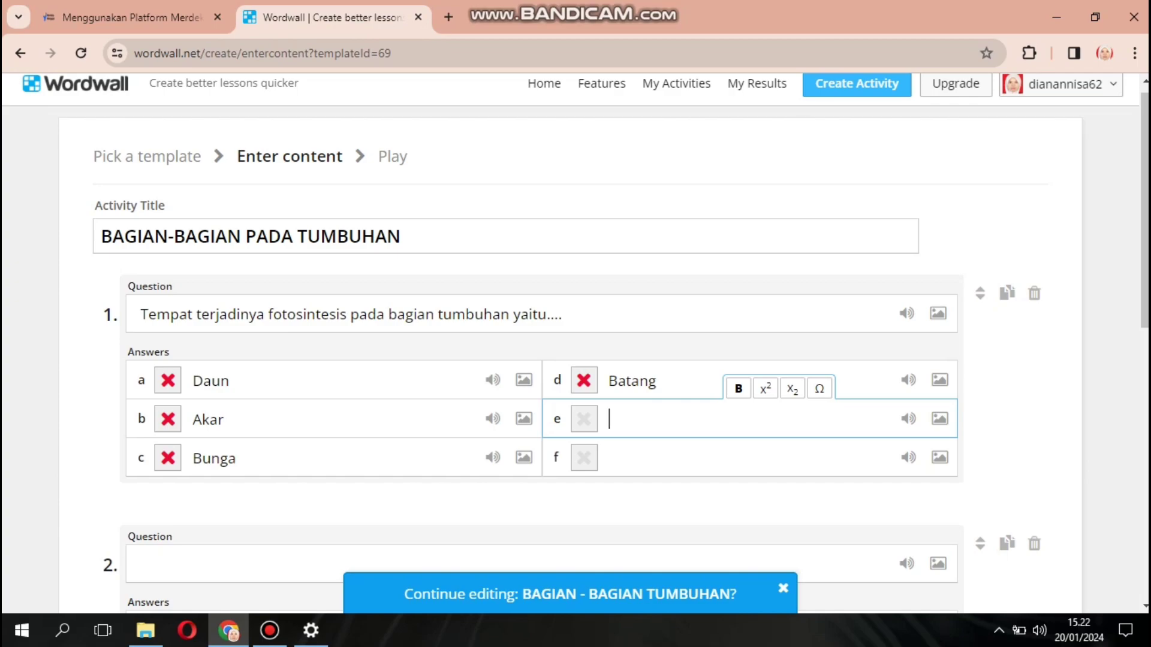
# - Mark "Daun" as the correct answer to question 1
pyautogui.click(168, 381)
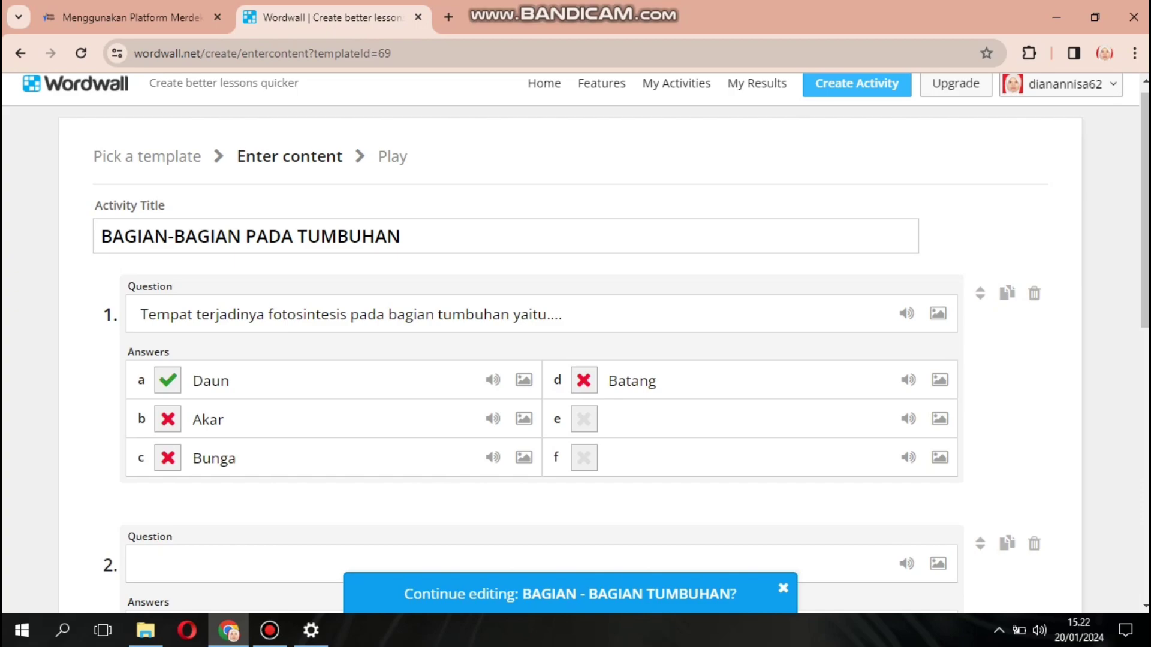
pyautogui.scroll(-2, 575, 335)
pyautogui.scroll(-2, 575, 336)
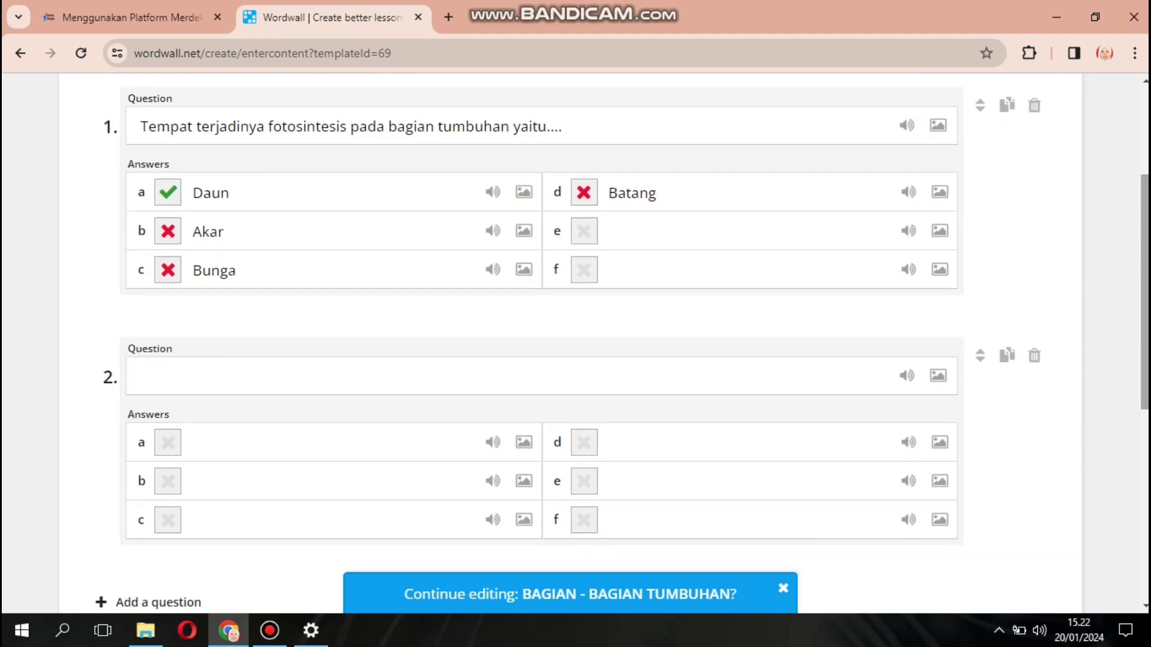
# - Enter "Tempat tumbuhnya ranting pada tumbuhan disebut. . . ." as the text of question 2
pyautogui.click(141, 376)
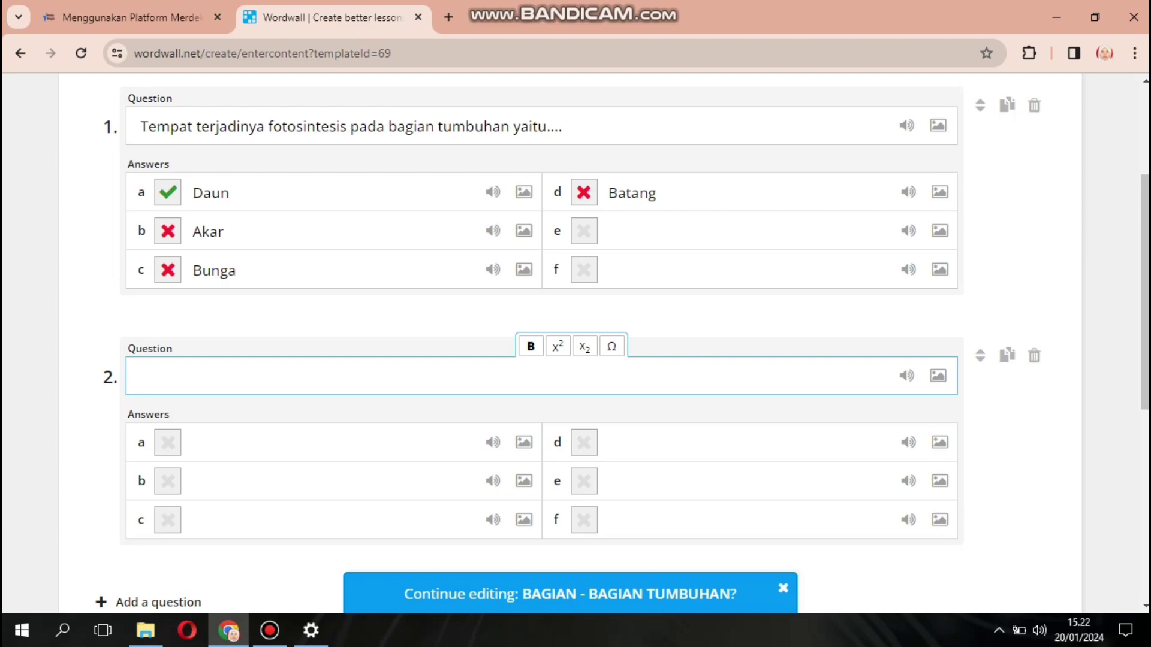
pyautogui.write('Tempat tumbuhnya ranting disebut')
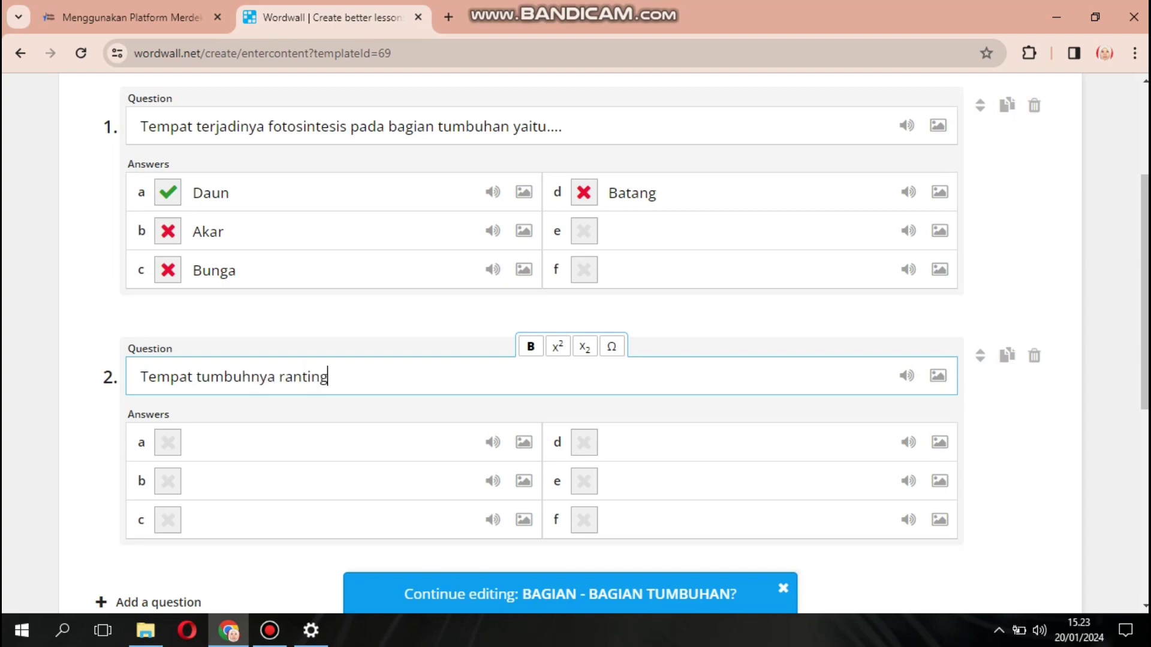
pyautogui.press('BackSpace')
pyautogui.press('BackSpace')
pyautogui.press('BackSpace')
pyautogui.press('BackSpace')
pyautogui.press('BackSpace')
pyautogui.press('BackSpace')
pyautogui.press('BackSpace')
pyautogui.write('pada tumbuhan f')
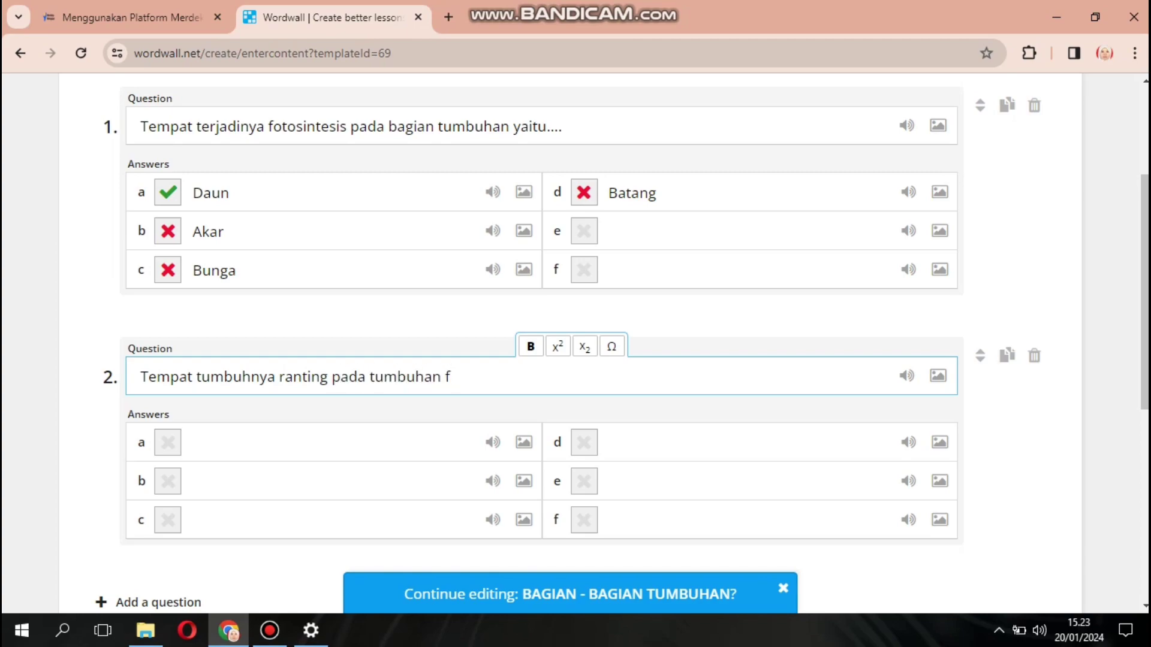
pyautogui.press('BackSpace')
pyautogui.write('disebut. . .')
# - Enter "Akar" as answer a of question 2 and go to answer b
pyautogui.click(193, 443)
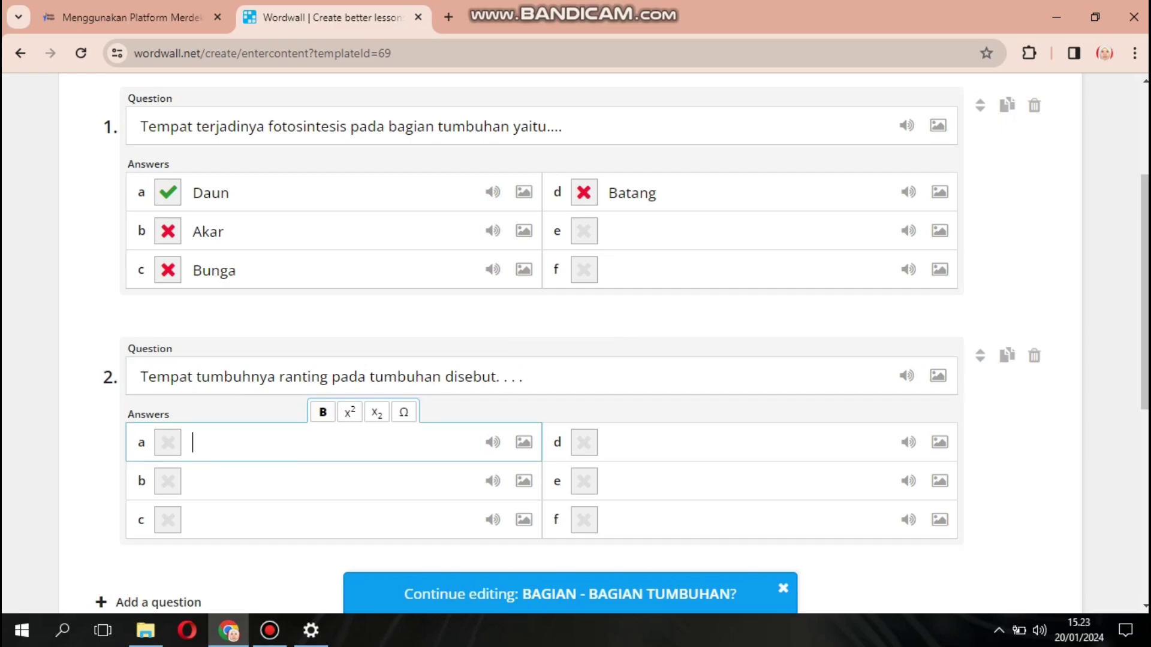
pyautogui.write('Akar')
pyautogui.click(194, 482)
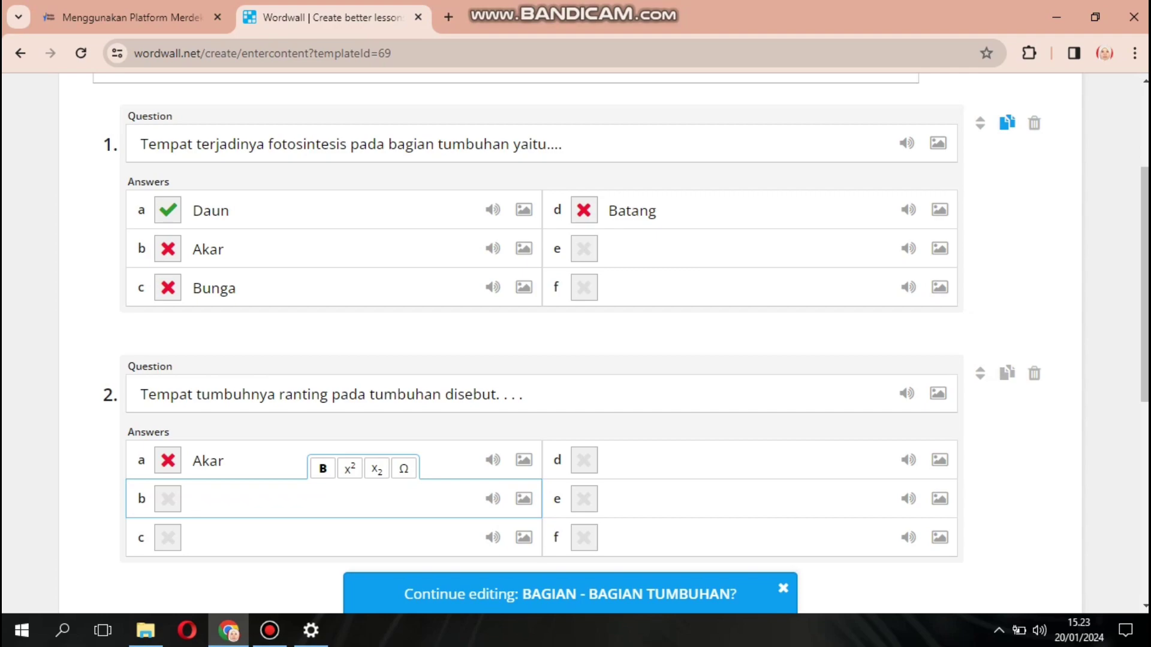
# - Duplicate question 1 and replace the copy's question text with "Tempat tumbuhnya ranting pada tumbuhan disebut . . . ."
pyautogui.click(1007, 122)
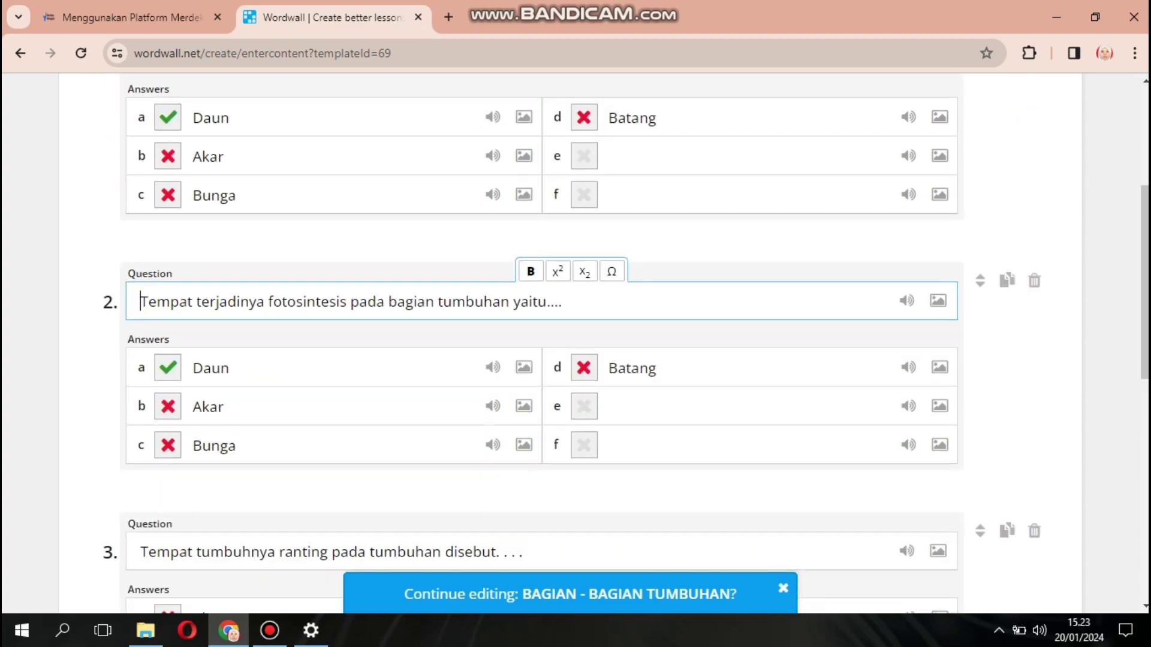
pyautogui.moveTo(1144, 270); pyautogui.dragTo(1144, 251)
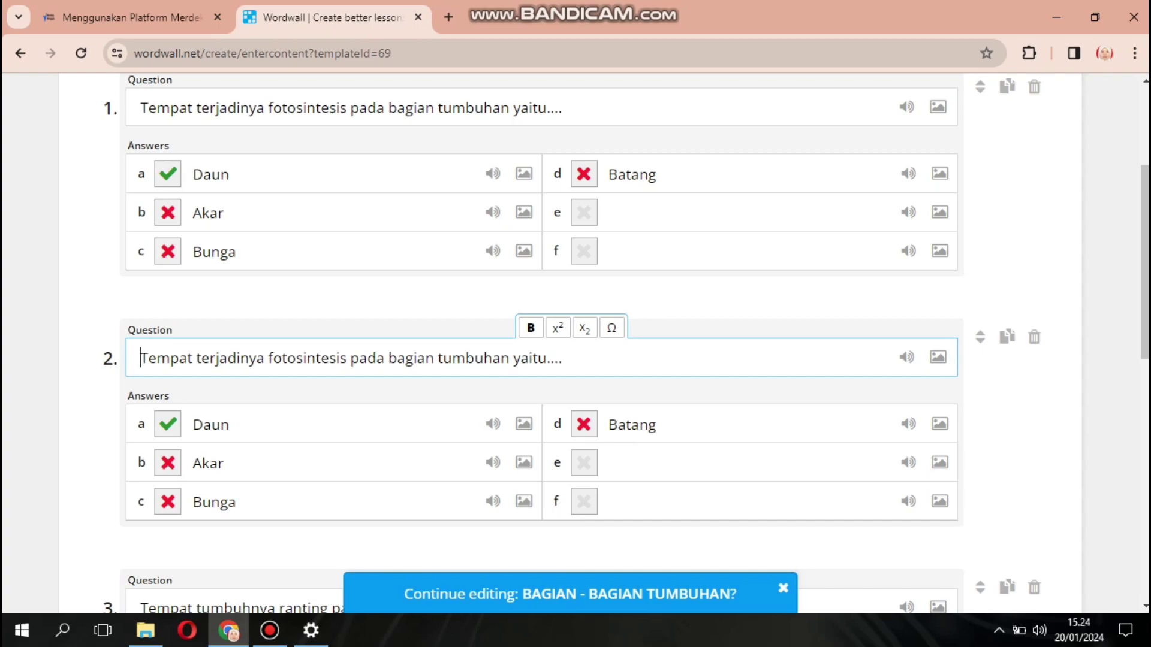
pyautogui.moveTo(140, 359); pyautogui.dragTo(564, 358)
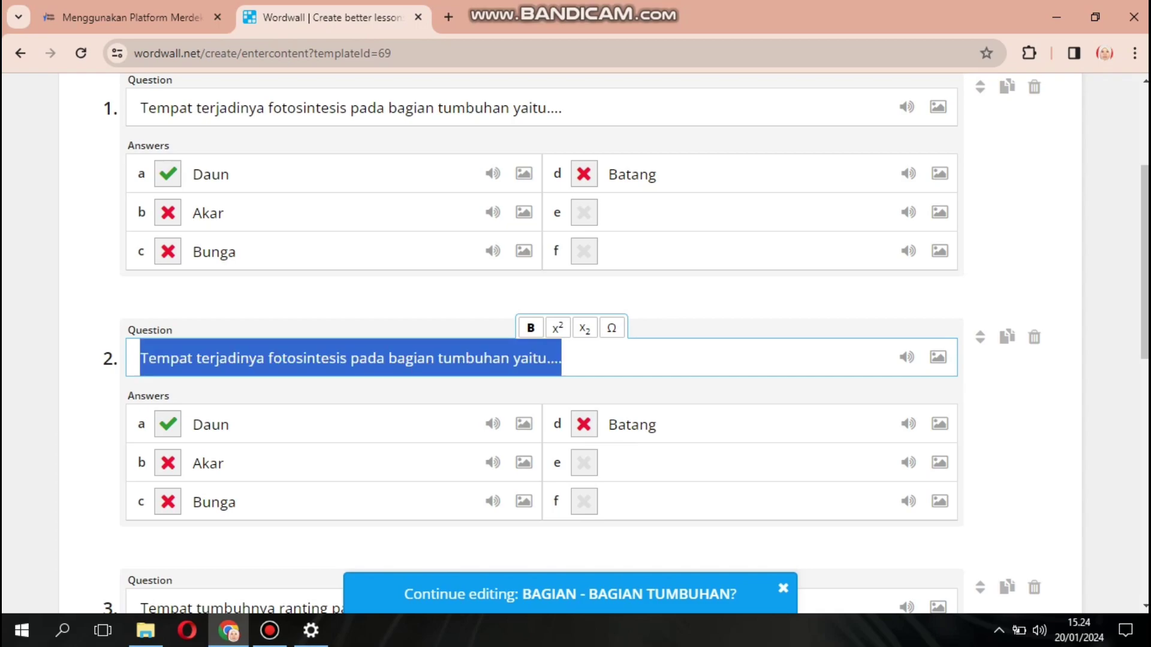
pyautogui.press('BackSpace')
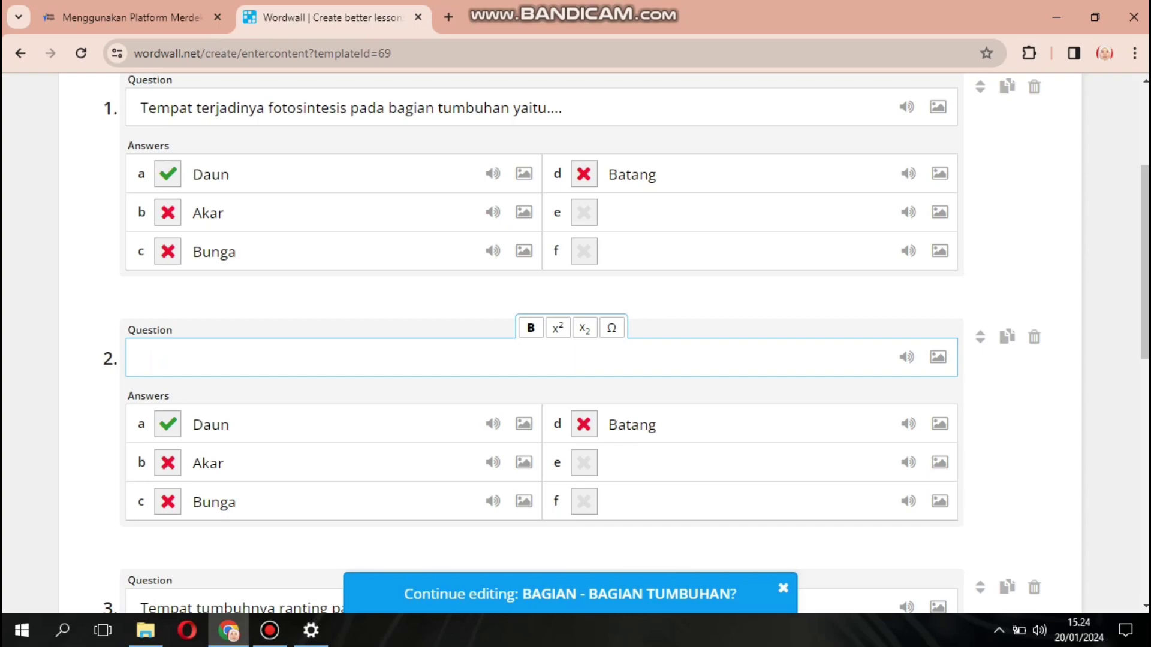
pyautogui.write('Tempat tumbuhnya')
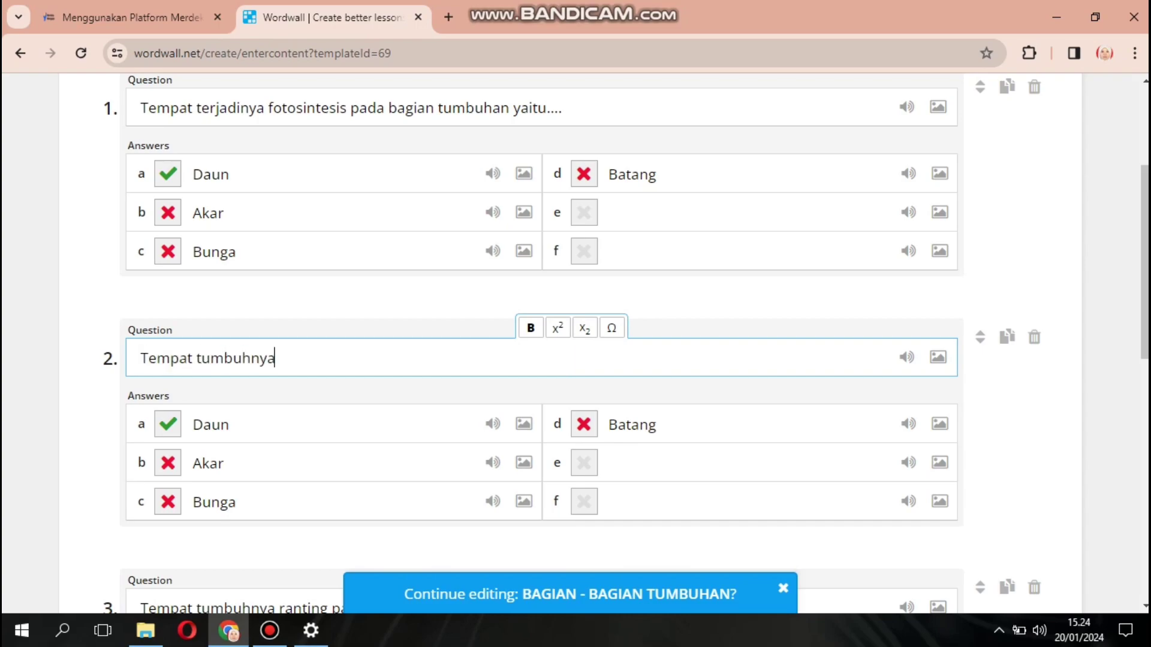
pyautogui.write(' ranting pada tumbu')
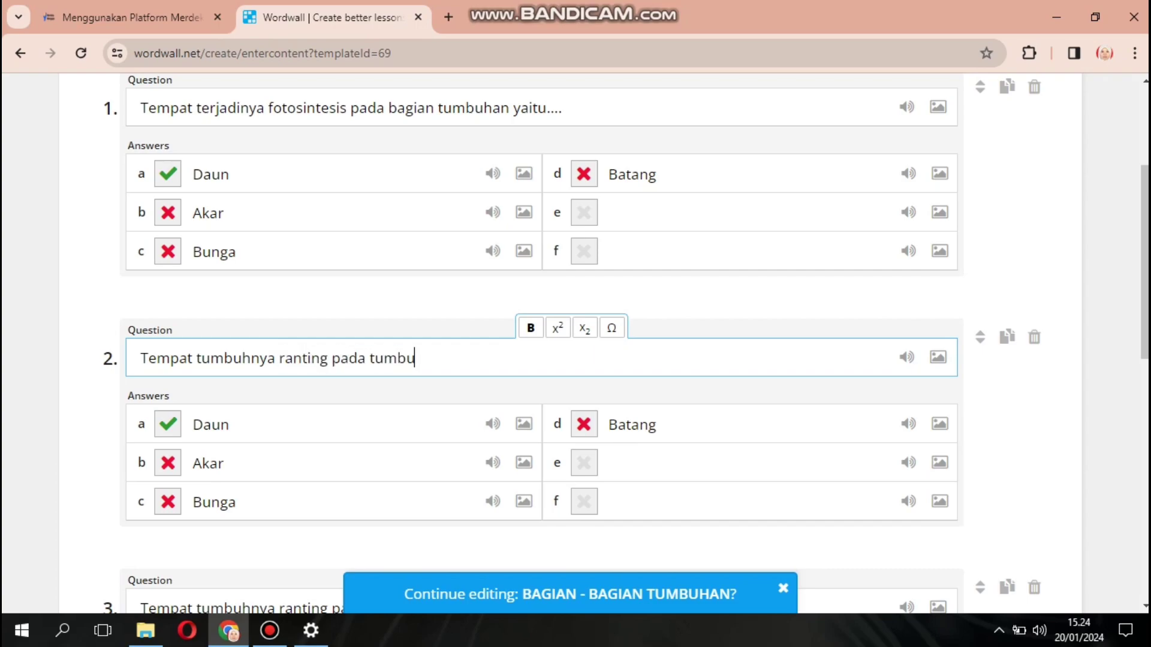
pyautogui.write('han disebut')
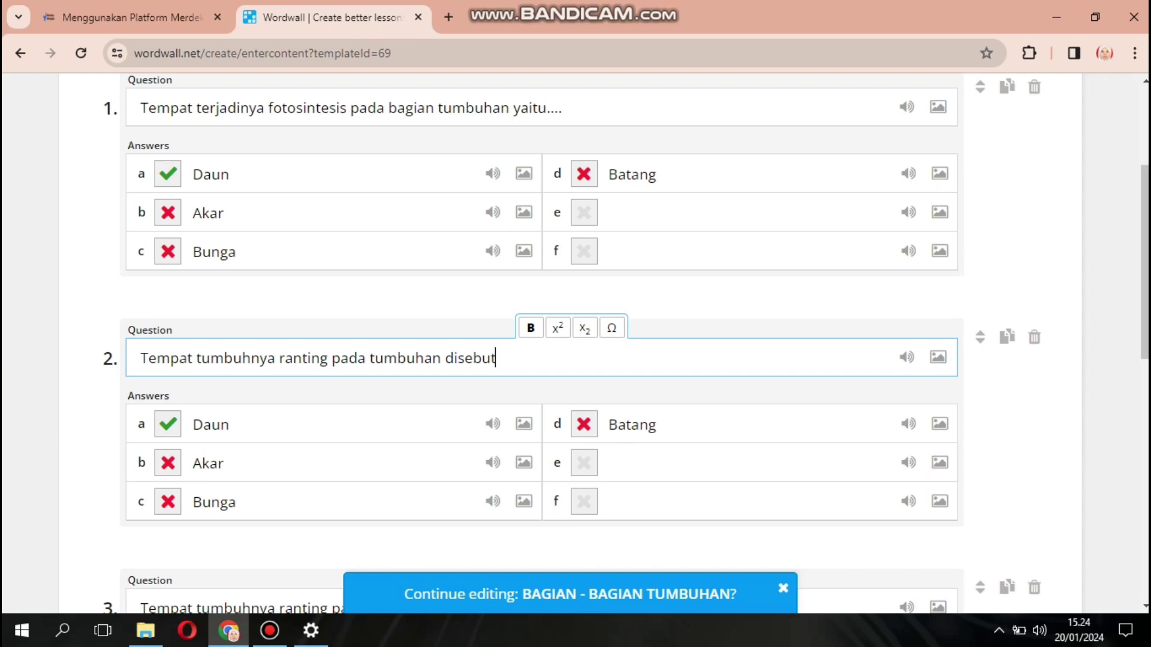
pyautogui.write(' . . . .')
# - Mark "Batang" instead of "Daun" as the correct answer to question 2
pyautogui.click(168, 424)
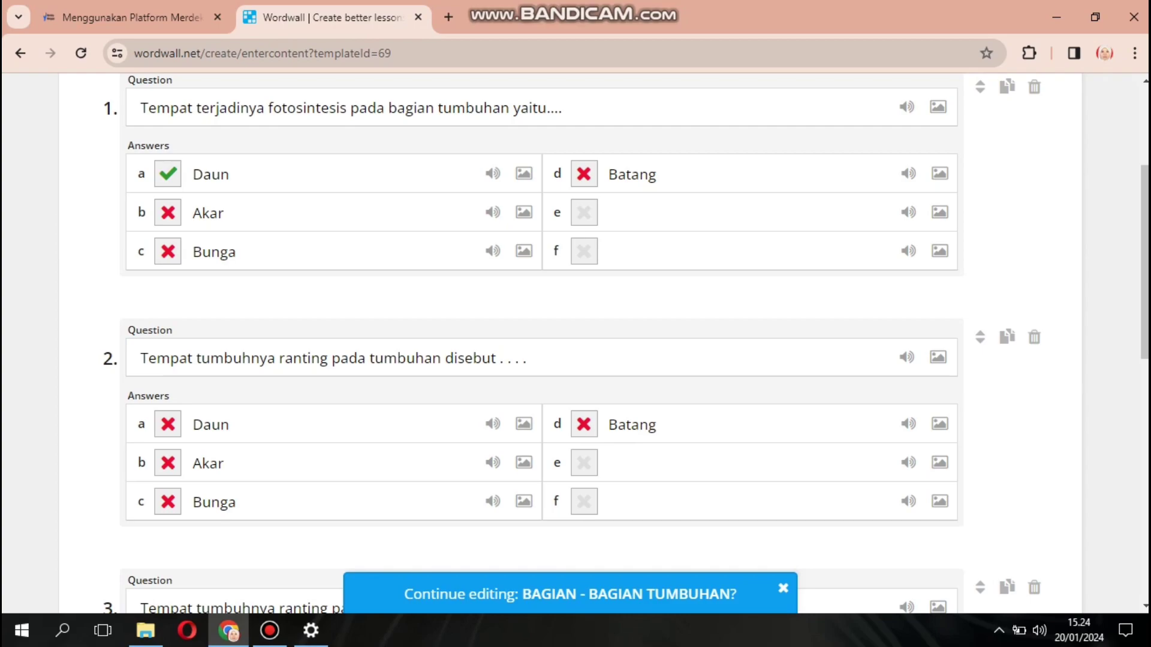
pyautogui.click(168, 425)
pyautogui.click(168, 424)
pyautogui.click(584, 424)
# - Clear the existing question text of question 3
pyautogui.scroll(-1, 908, 424)
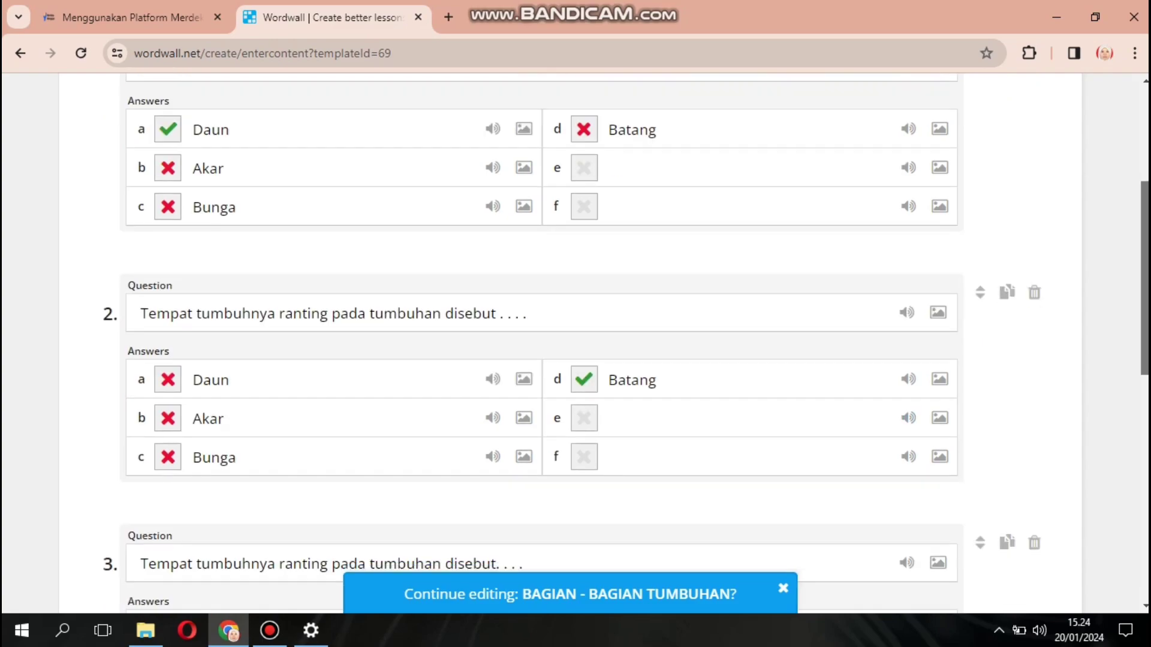
pyautogui.scroll(-6, 575, 342)
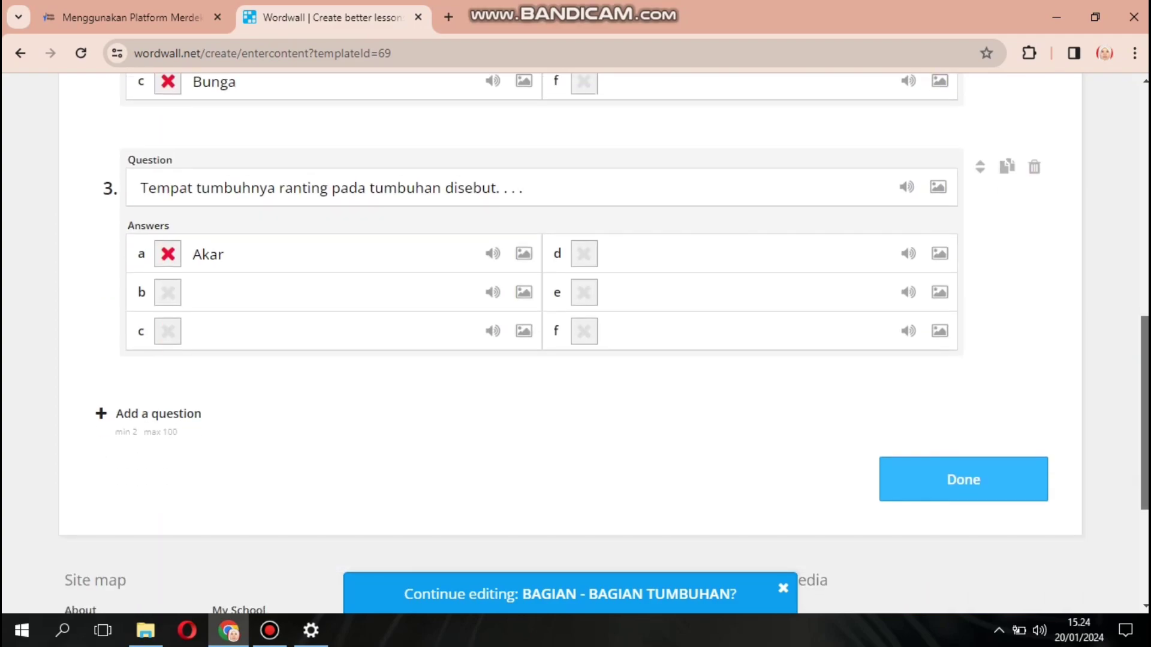
pyautogui.scroll(3, 575, 342)
pyautogui.scroll(1, 576, 342)
pyautogui.scroll(-1, 575, 341)
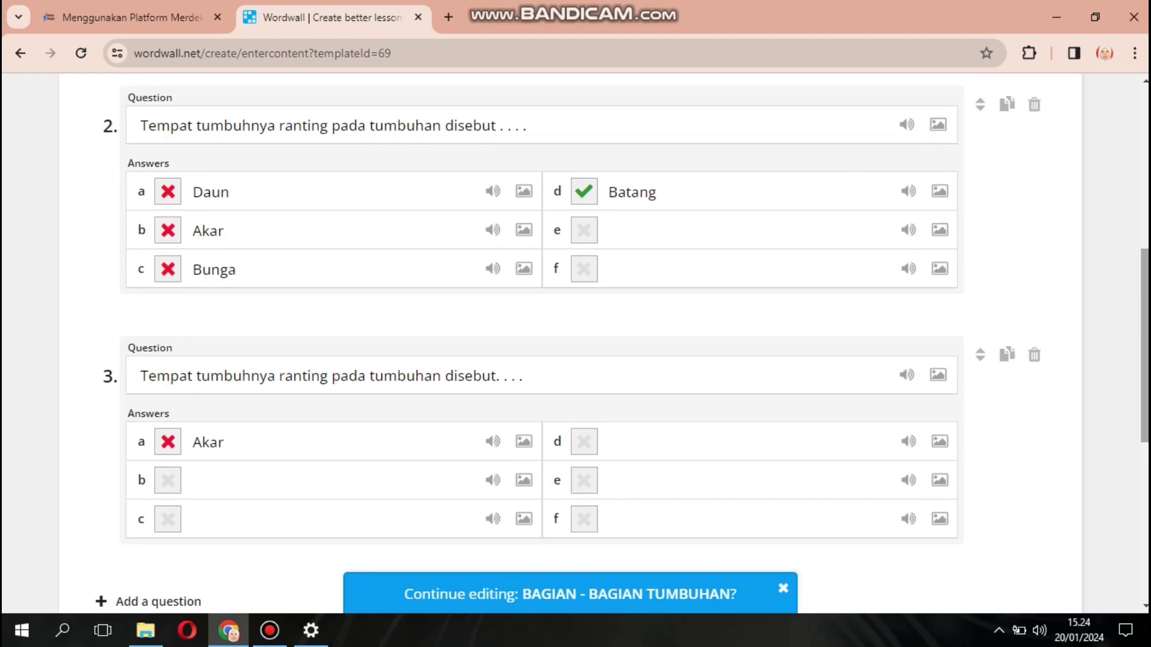
pyautogui.moveTo(1144, 346)
pyautogui.mouseDown()
pyautogui.moveTo(1144, 326)
pyautogui.moveTo(1145, 358)
pyautogui.mouseUp()
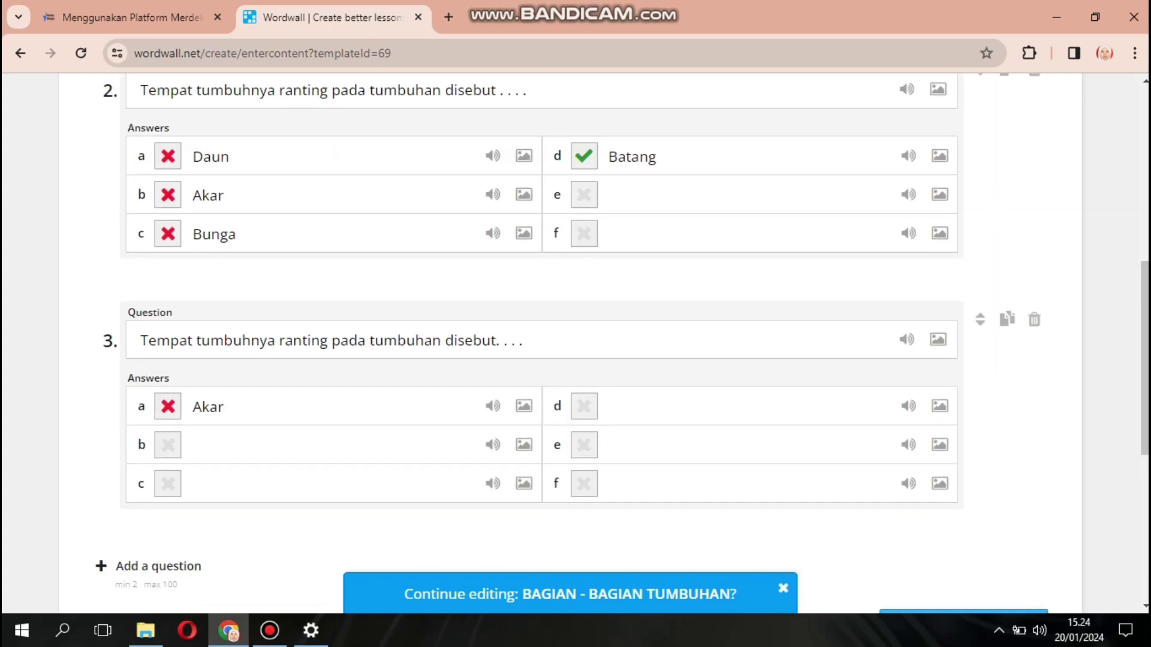
pyautogui.moveTo(140, 340); pyautogui.dragTo(523, 340)
pyautogui.press('BackSpace')
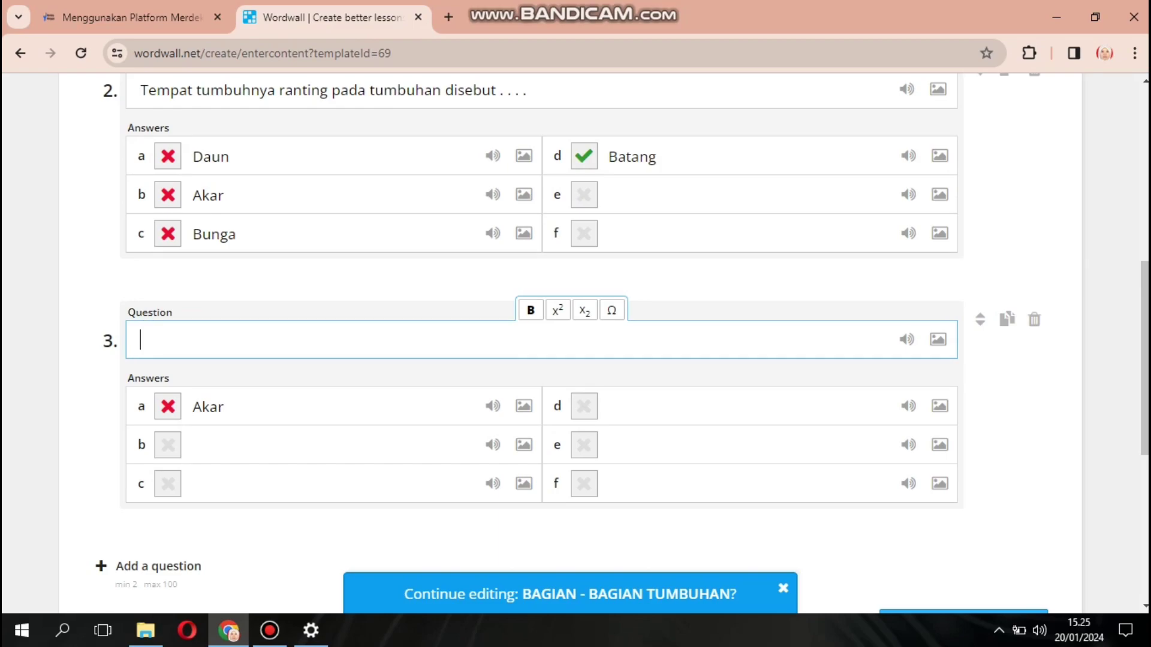
pyautogui.write('Bgaian')
pyautogui.press('BackSpace')
pyautogui.press('BackSpace')
pyautogui.press('BackSpace')
pyautogui.press('BackSpace')
pyautogui.press('BackSpace')
pyautogui.write('agian tumbuhan yang')
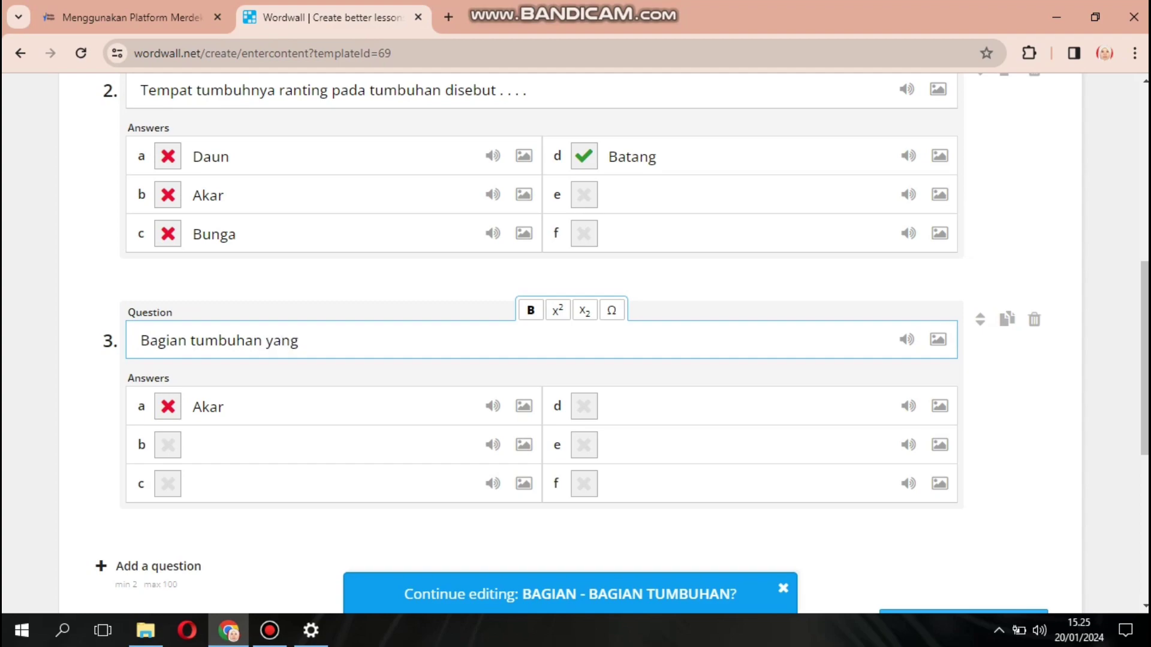
pyautogui.write(' berfu')
pyautogui.press('BackSpace')
pyautogui.press('BackSpace')
pyautogui.press('BackSpace')
pyautogui.press('BackSpace')
pyautogui.press('BackSpace')
pyautogui.press('BackSpace')
pyautogui.press('BackSpace')
pyautogui.press('BackSpace')
pyautogui.press('BackSpace')
pyautogui.press('BackSpace')
pyautogui.press('BackSpace')
pyautogui.press('BackSpace')
pyautogui.press('BackSpace')
pyautogui.press('BackSpace')
pyautogui.press('BackSpace')
pyautogui.press('BackSpace')
pyautogui.press('BackSpace')
pyautogui.press('BackSpace')
pyautogui.press('BackSpace')
pyautogui.press('BackSpace')
pyautogui.press('BackSpace')
pyautogui.press('BackSpace')
# - Complete the text of question 3 as "Berikut adalah bagian-bagian dari tumbuhan kecuali. . . ."
pyautogui.write('eri')
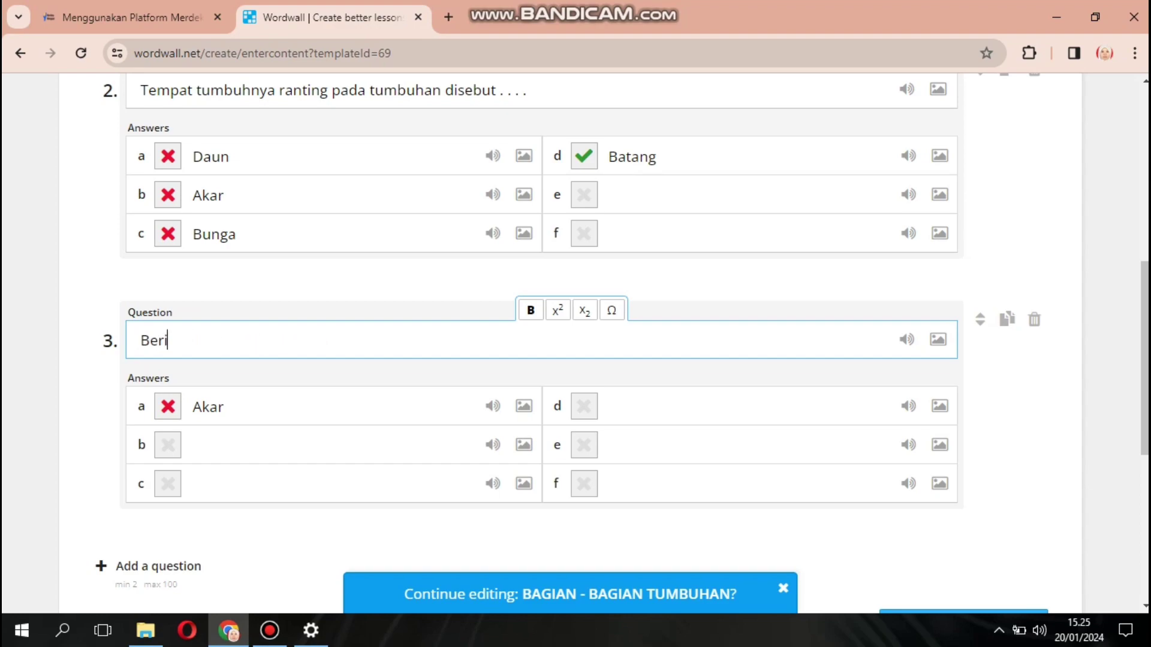
pyautogui.write('kut adalah bag')
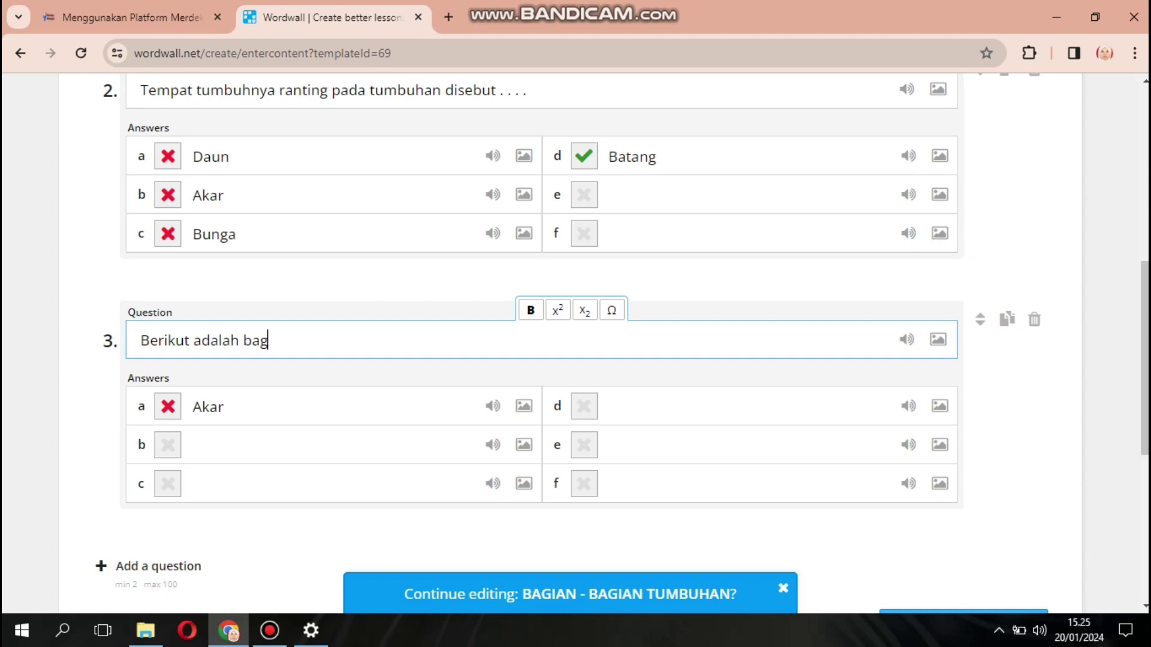
pyautogui.write('ian-bagian dari tu')
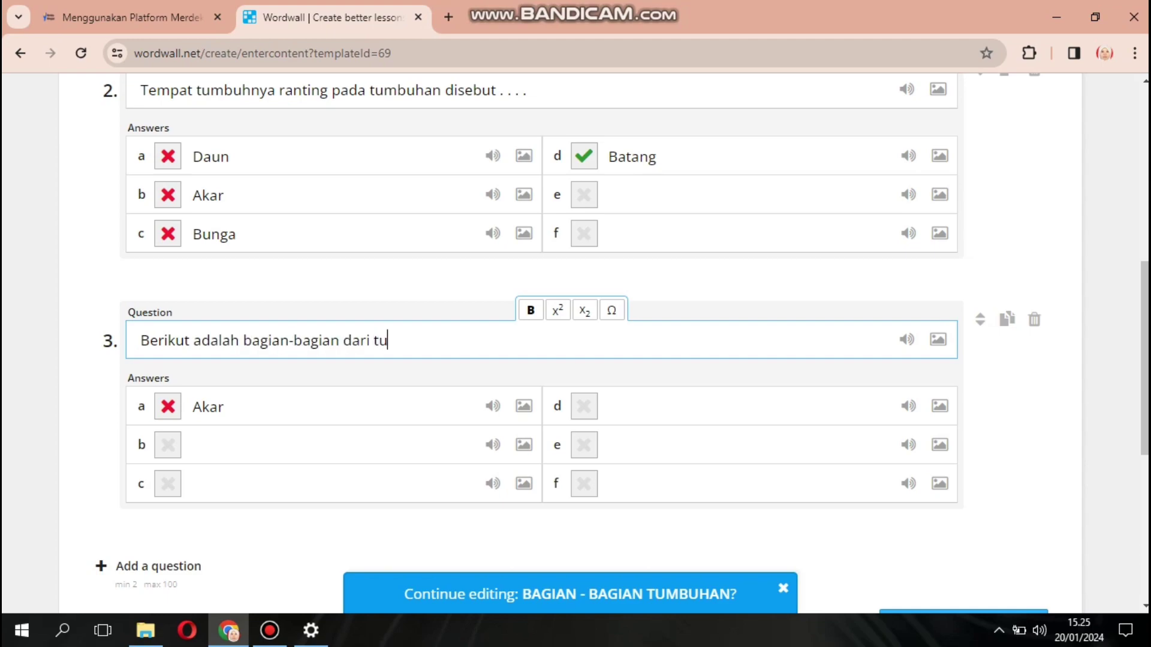
pyautogui.write('mbuhan kec')
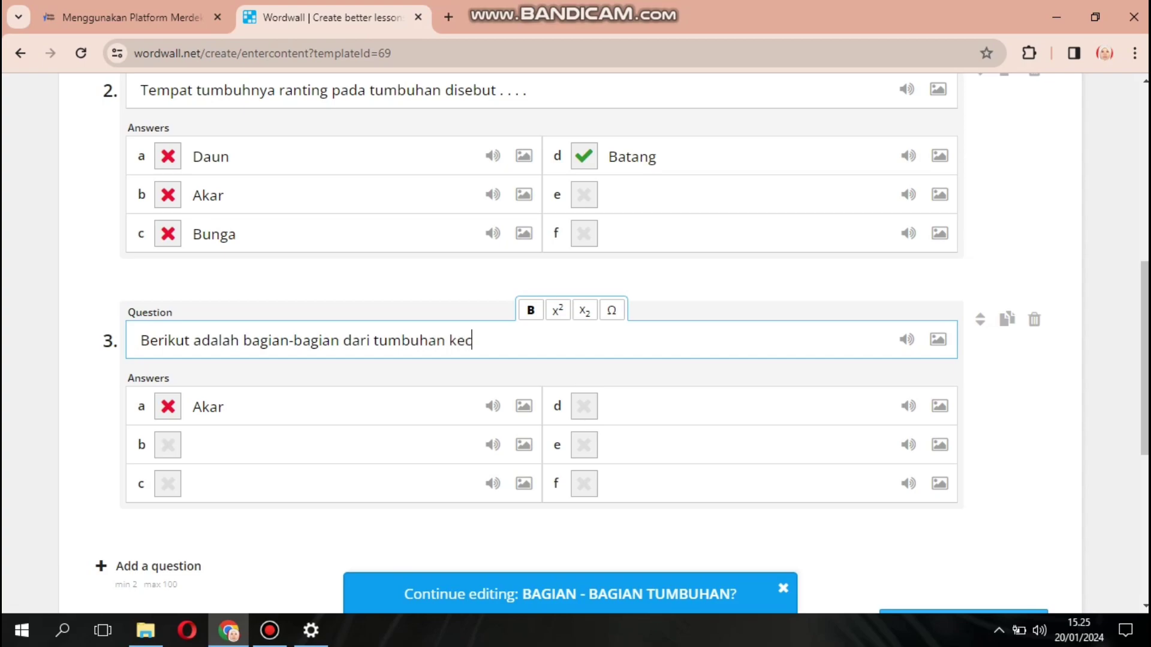
pyautogui.write('uali. . . .')
# - Replace the text of answer a in question 3 with the 256 × 192 root photo from an image search for "akar"
pyautogui.press('Tab')
pyautogui.press('BackSpace')
pyautogui.press('BackSpace')
pyautogui.press('BackSpace')
pyautogui.press('BackSpace')
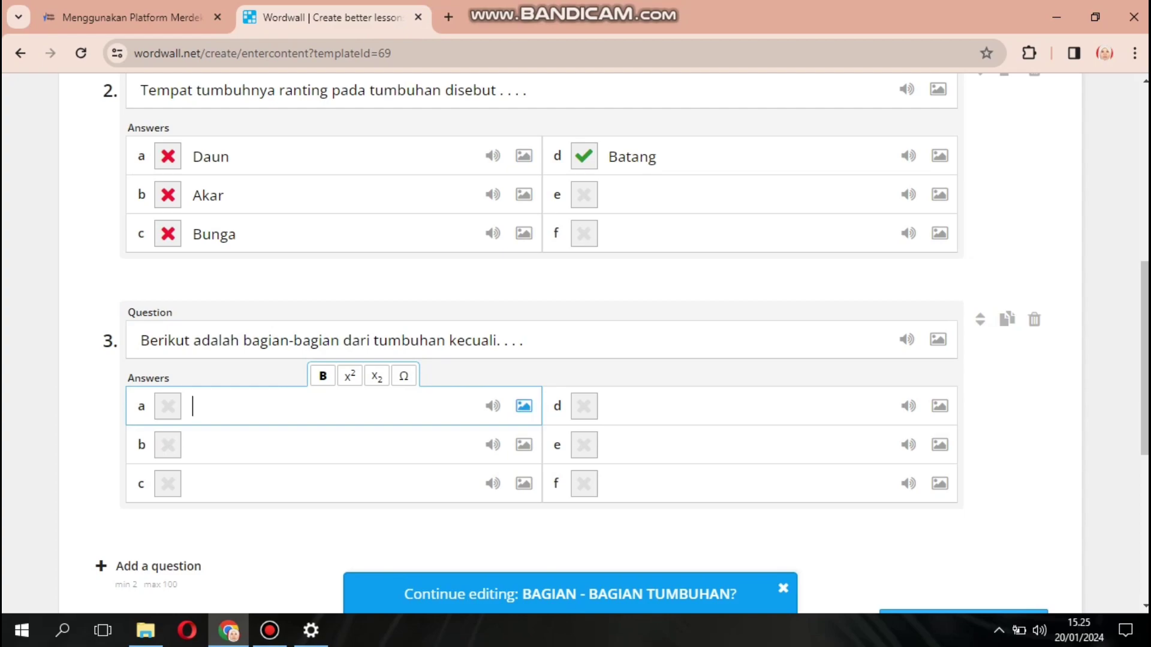
pyautogui.click(524, 405)
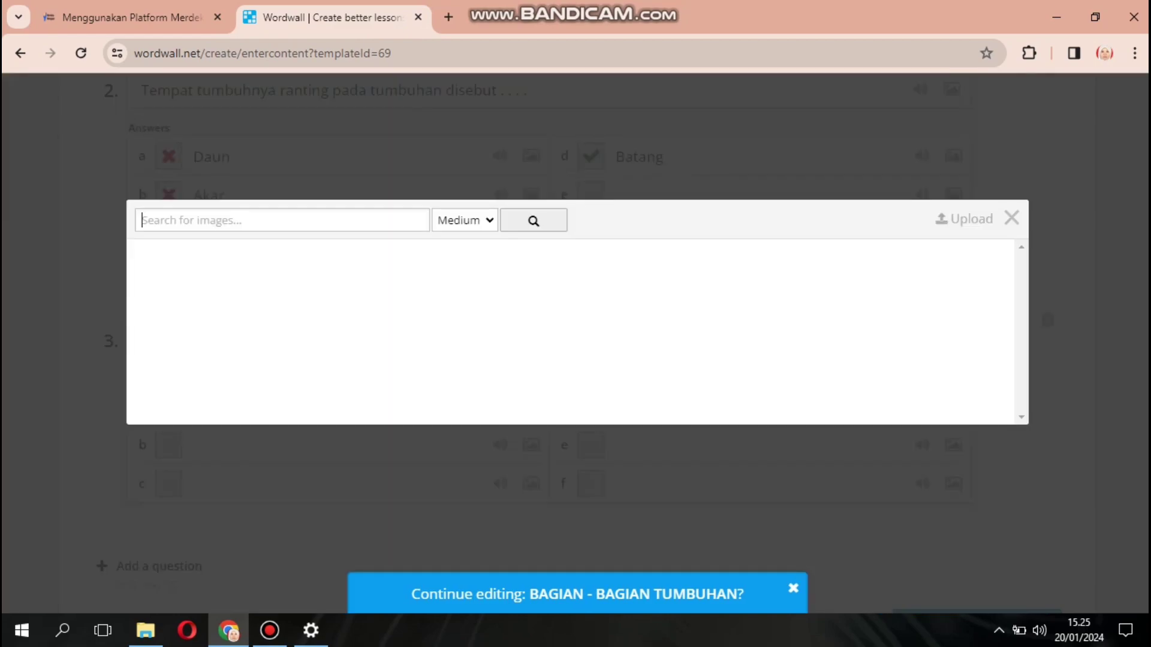
pyautogui.write('akar')
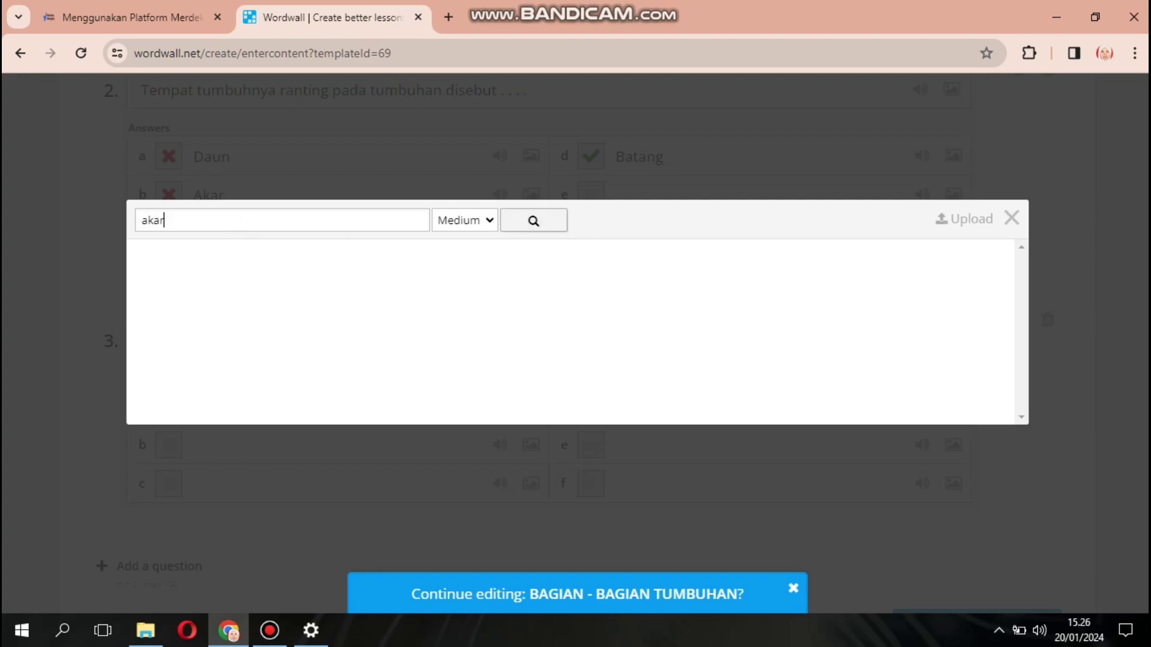
pyautogui.press('Return')
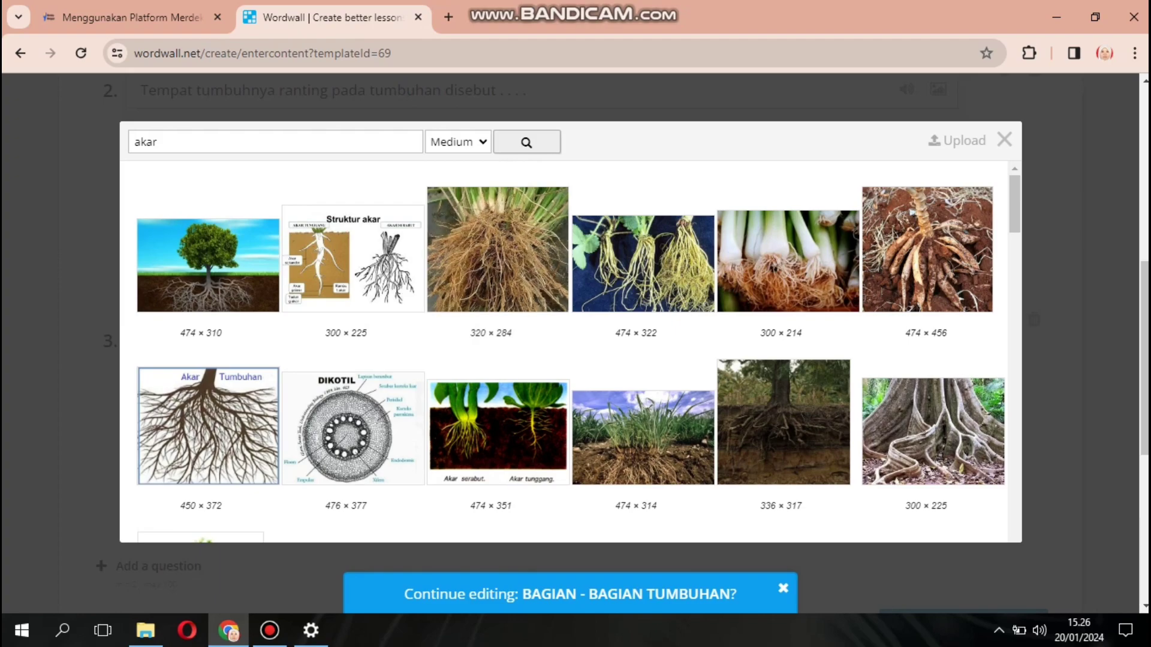
pyautogui.scroll(-3, 571, 352)
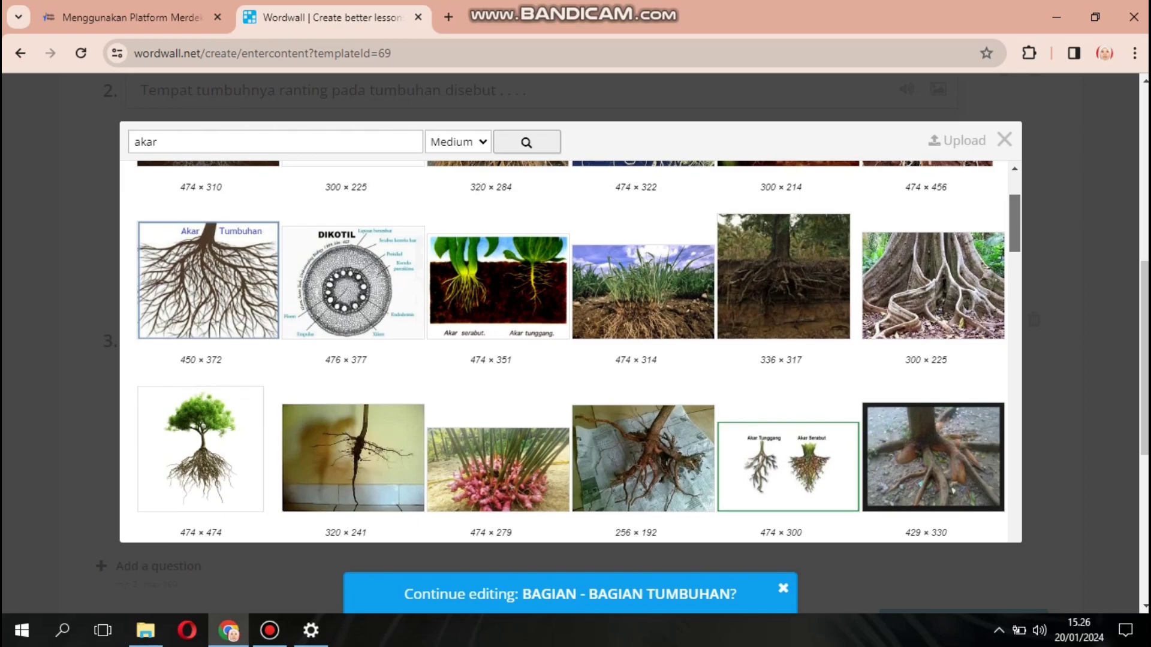
pyautogui.click(642, 459)
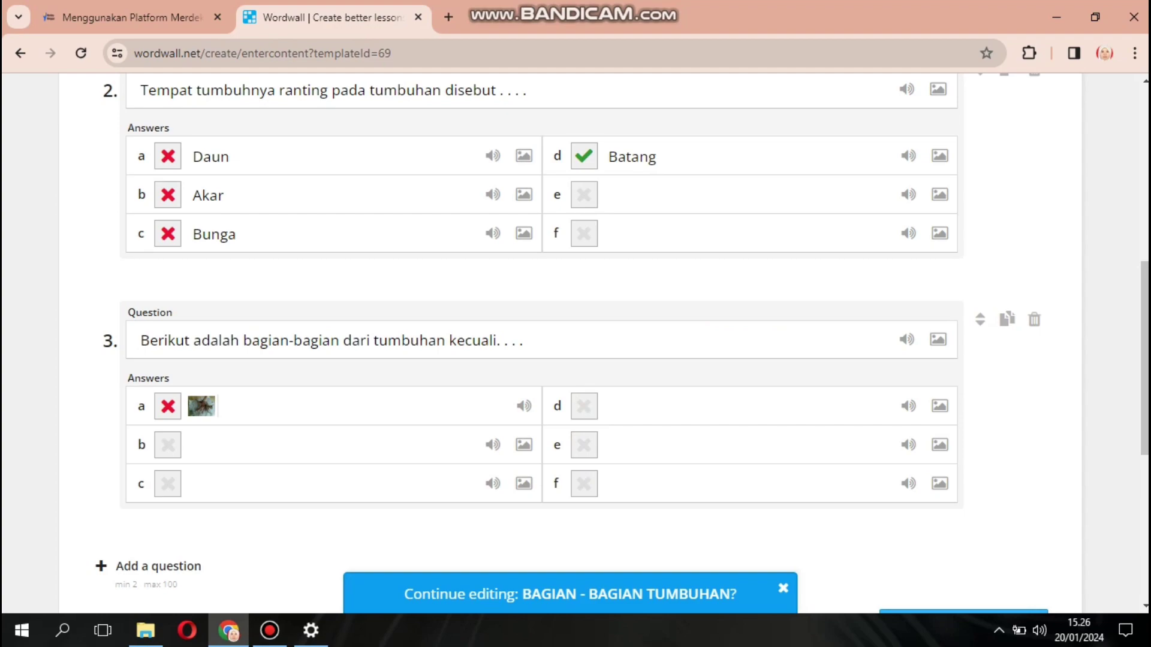
# - Add the pink frangipani photo from an image search for "bunga" as answer b of question 3
pyautogui.click(524, 444)
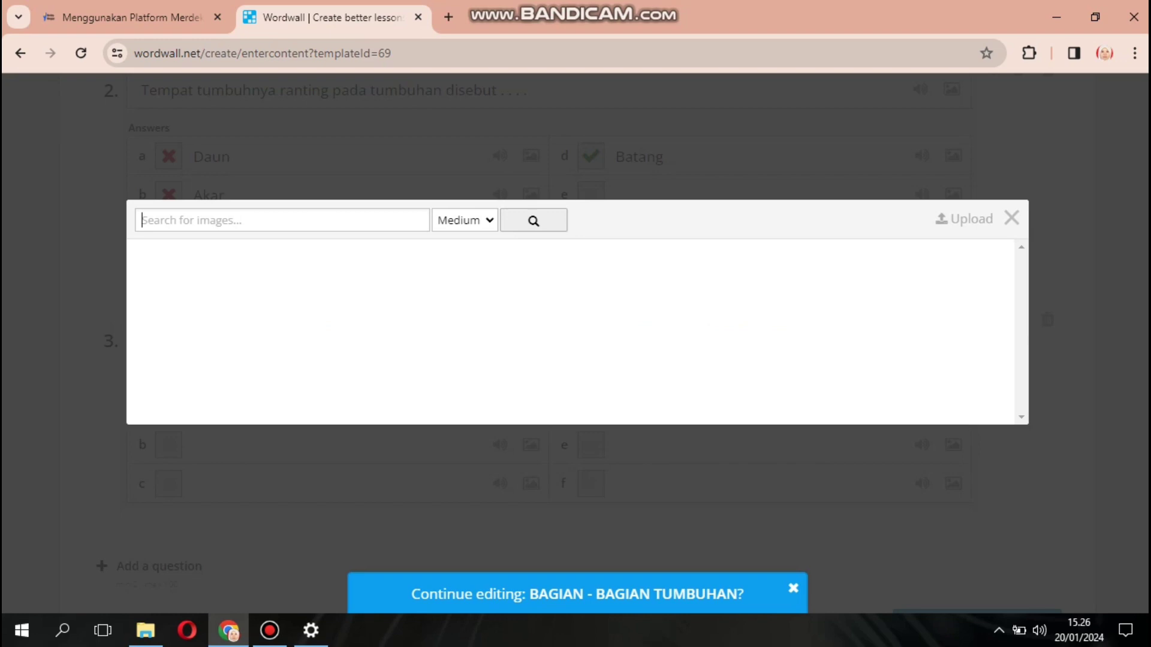
pyautogui.click(281, 220)
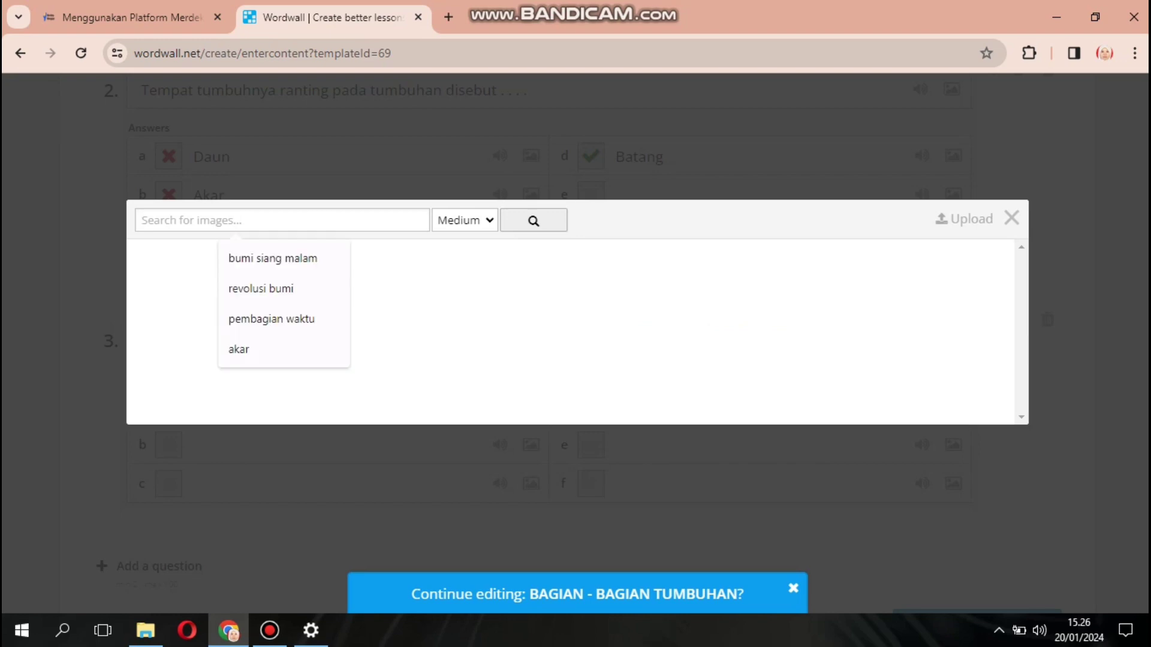
pyautogui.write('bunga')
pyautogui.press('Return')
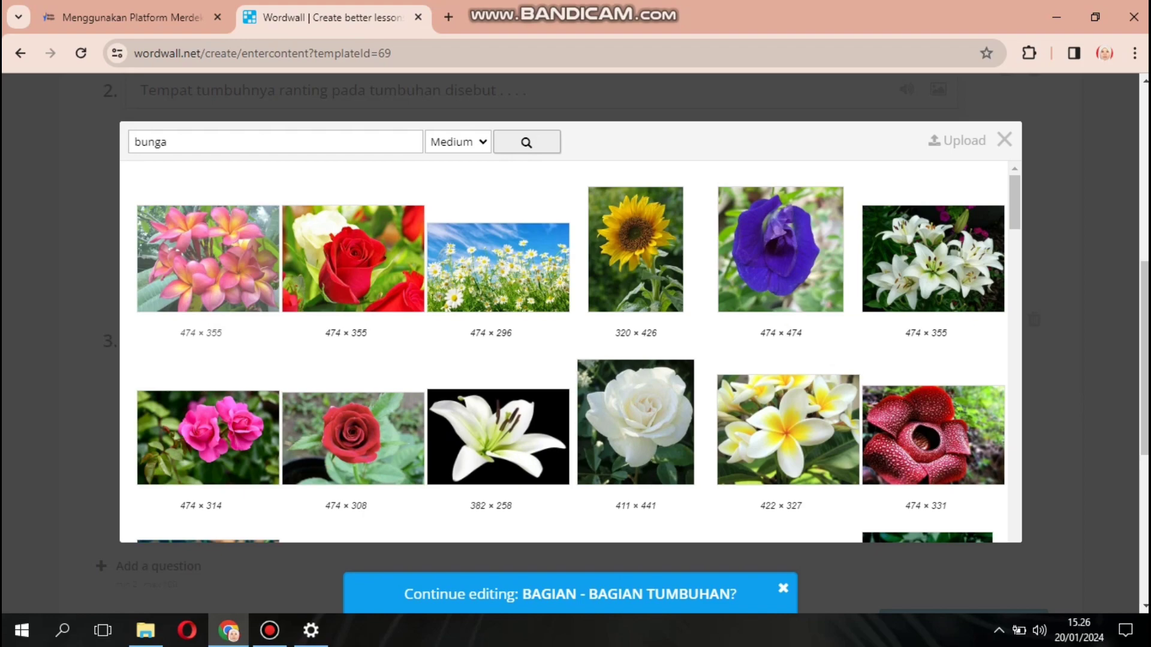
pyautogui.click(208, 259)
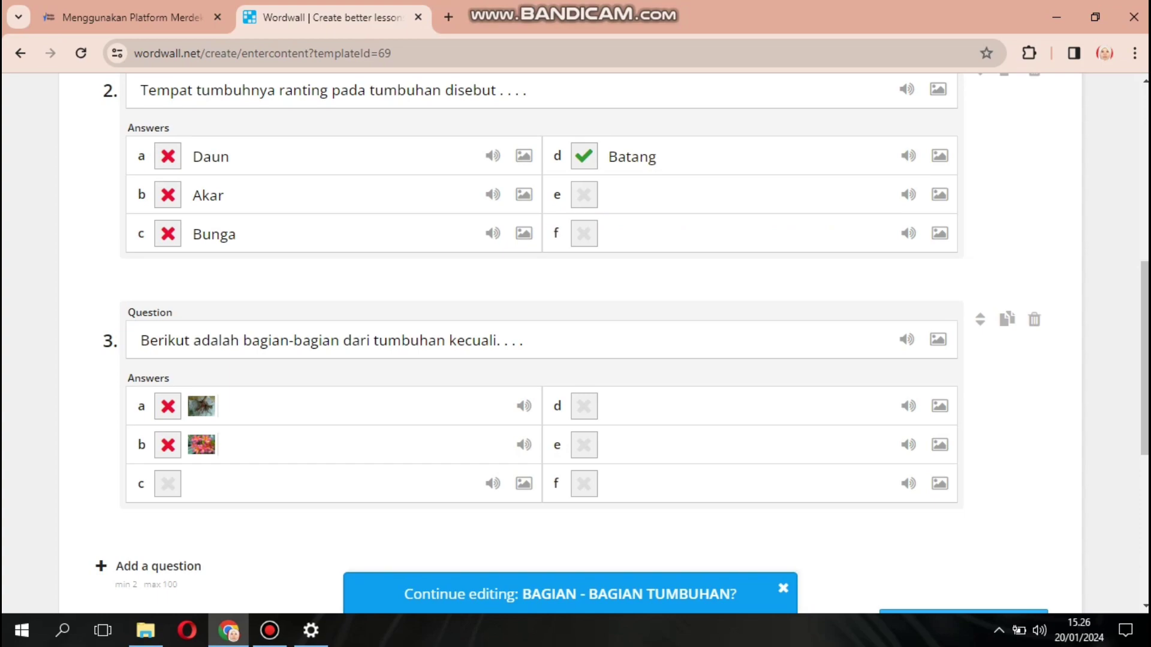
pyautogui.click(240, 484)
pyautogui.write('daun')
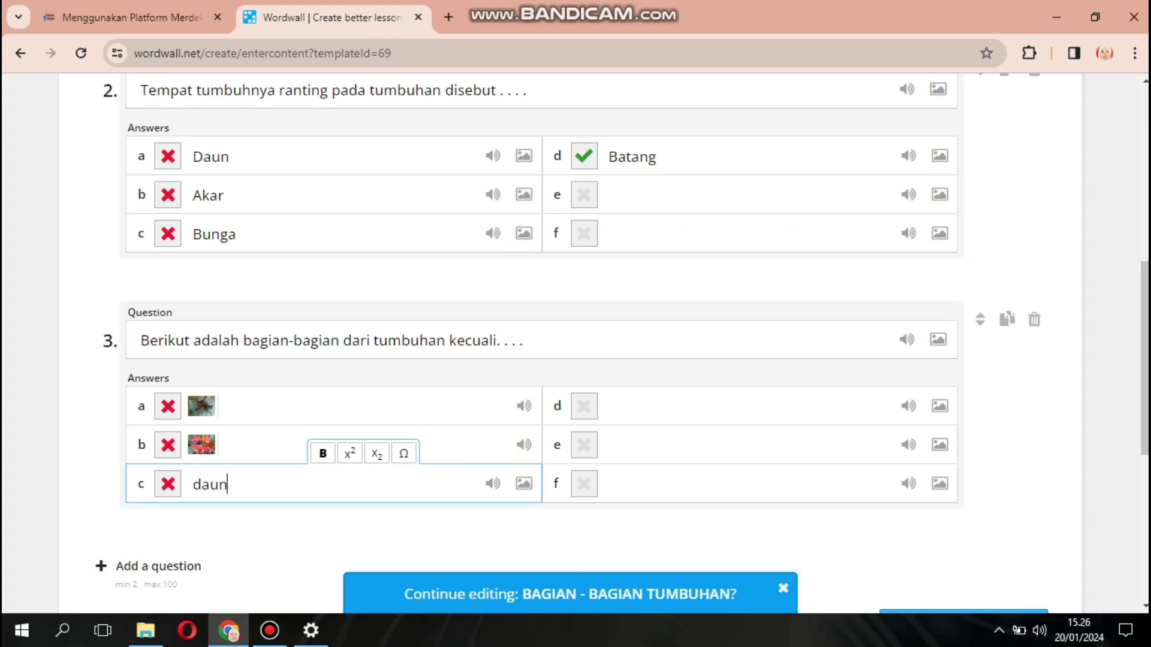
pyautogui.press('BackSpace')
pyautogui.press('BackSpace')
pyautogui.press('BackSpace')
pyautogui.press('BackSpace')
# - Replace the text of answer c in question 3 with the 400 × 300 leaf photo from an image search for "daun"
pyautogui.click(523, 483)
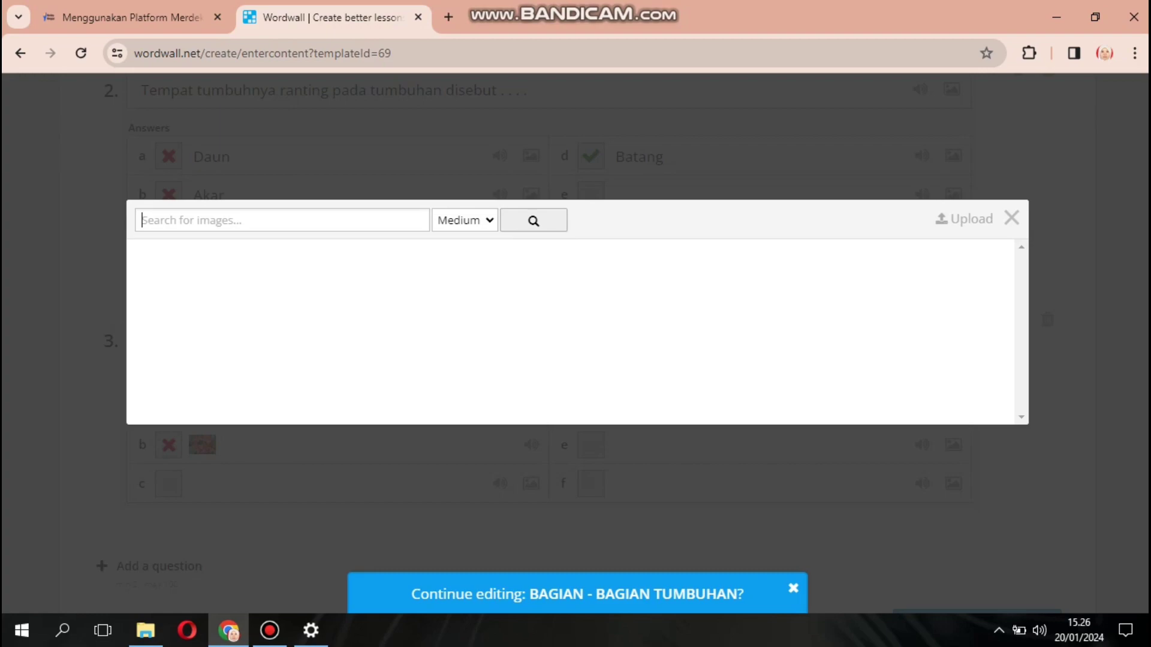
pyautogui.write('daun')
pyautogui.press('Return')
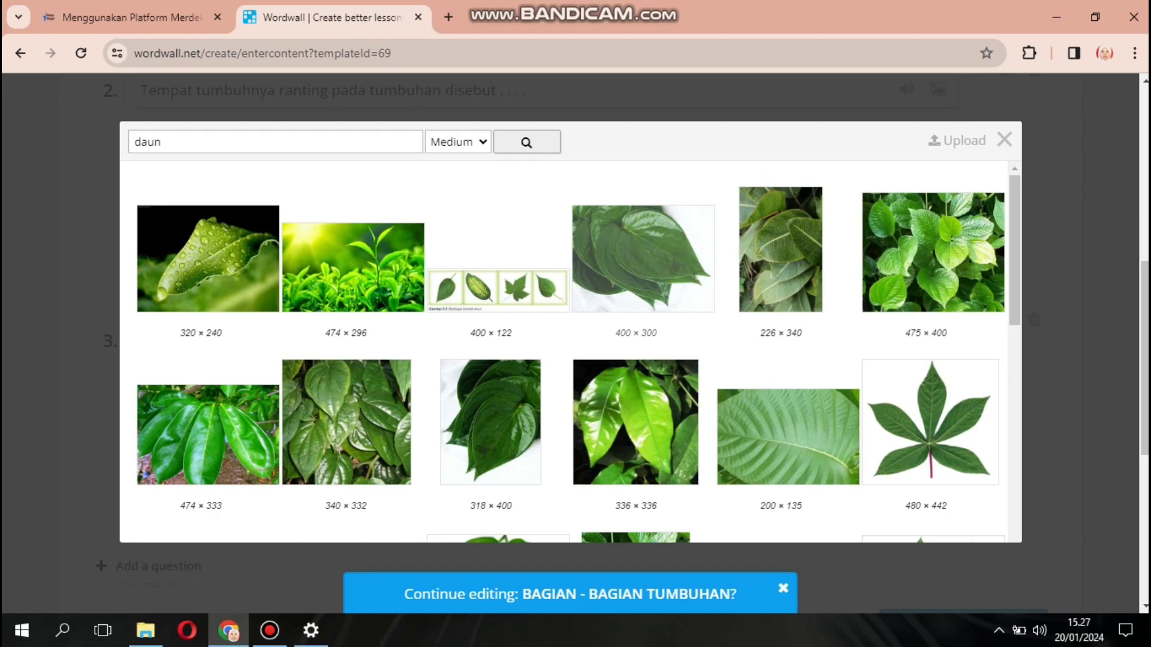
pyautogui.click(643, 260)
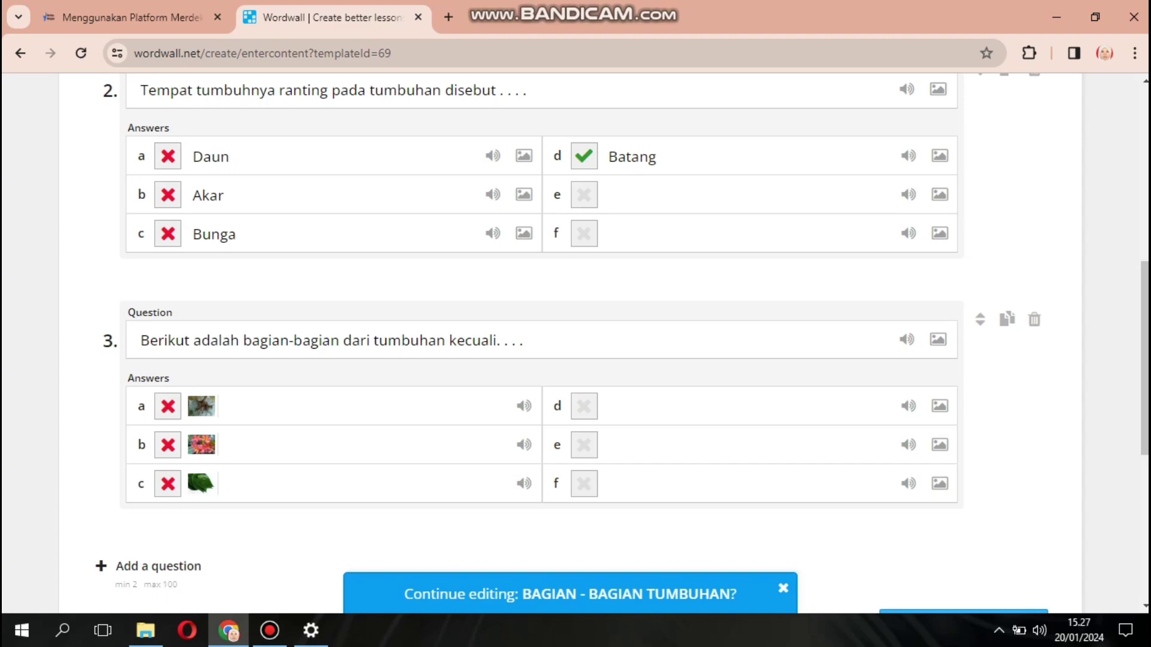
pyautogui.click(611, 406)
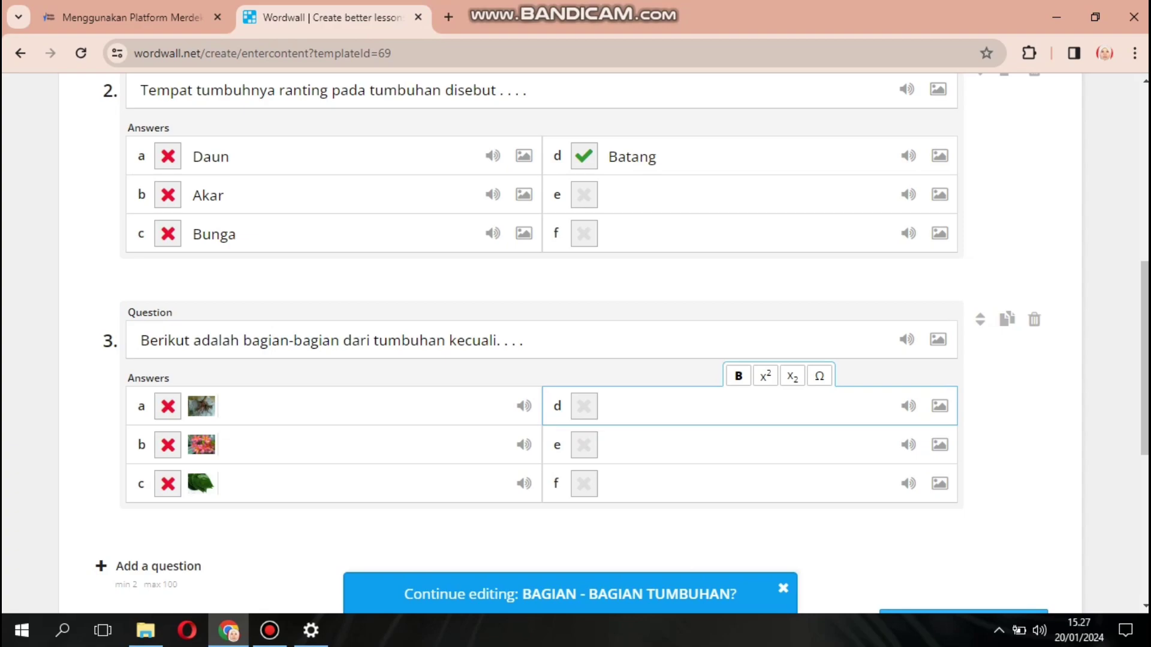
pyautogui.write('tanah')
pyautogui.press('BackSpace')
pyautogui.press('BackSpace')
pyautogui.press('BackSpace')
pyautogui.press('BackSpace')
pyautogui.press('BackSpace')
# - Add the 474 × 266 soil photo from an image search for "tanah" as answer d of question 3
pyautogui.click(939, 405)
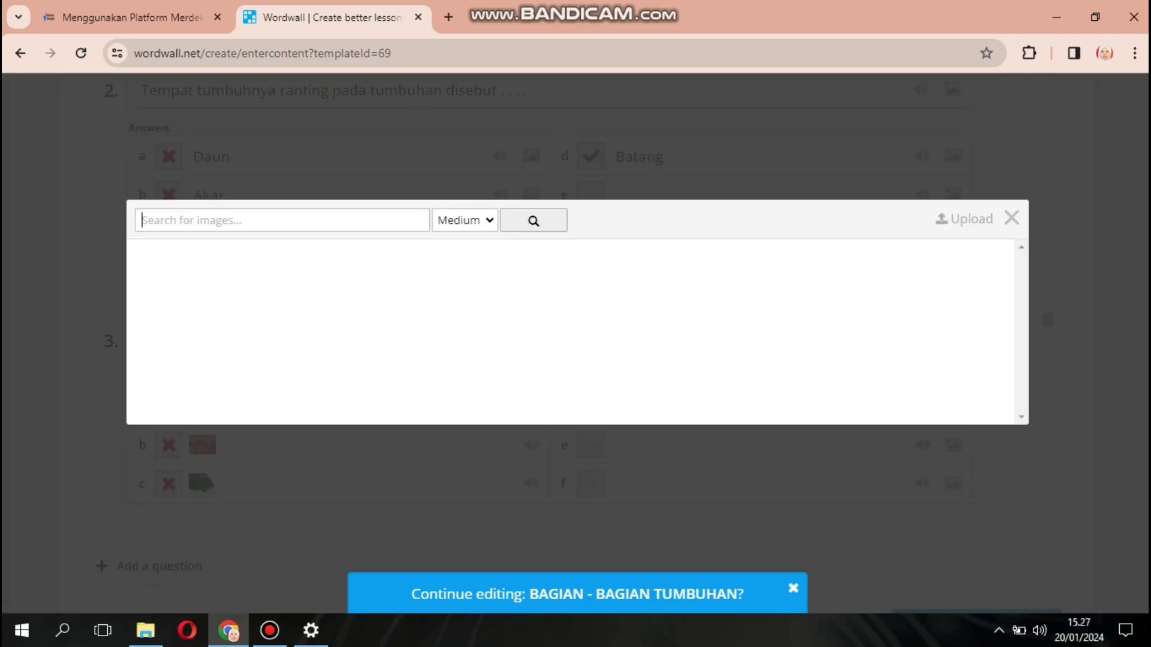
pyautogui.write('tanah')
pyautogui.press('Return')
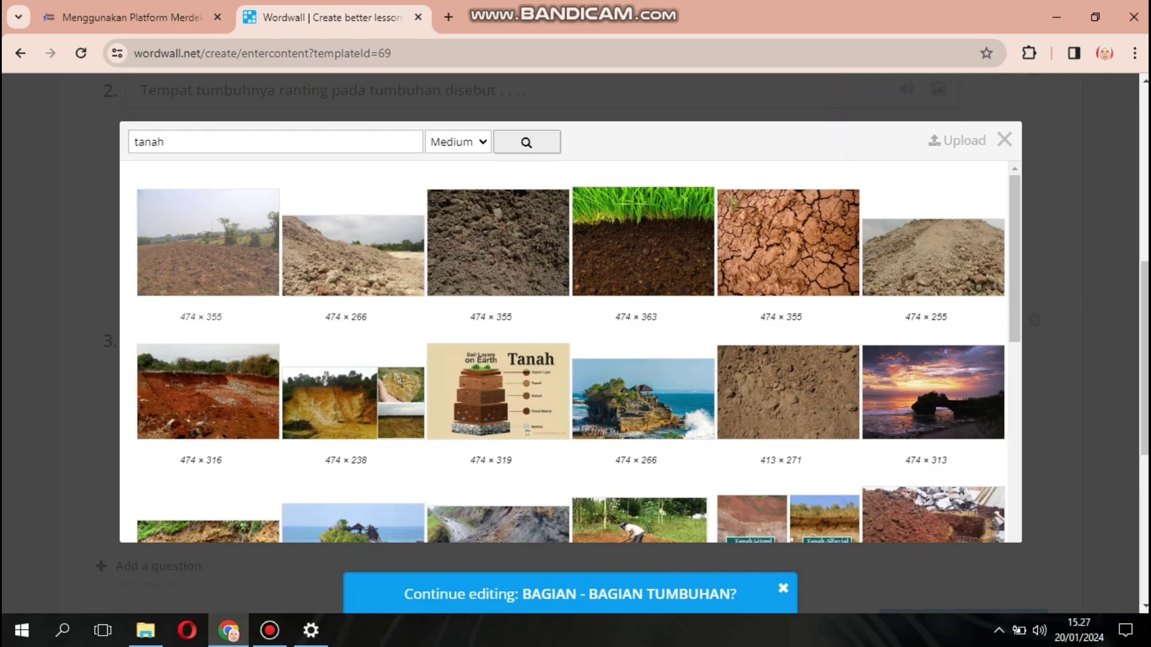
pyautogui.click(353, 257)
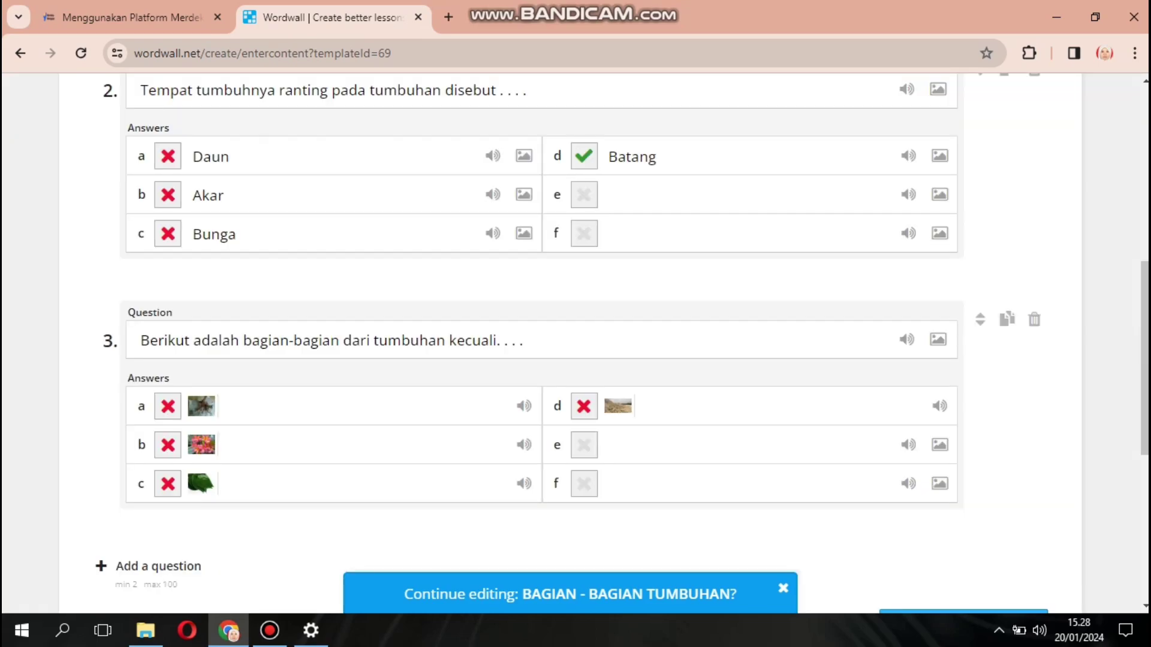
# - Mark the soil photo, answer d, as the correct answer of question 3
pyautogui.scroll(-3, 574, 341)
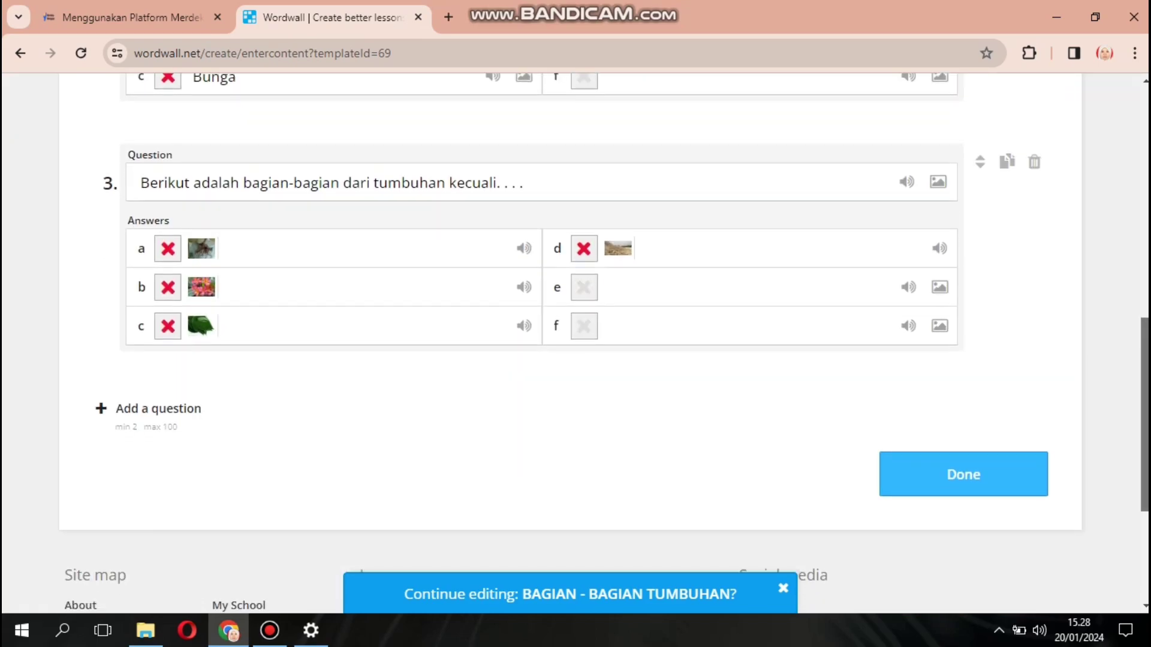
pyautogui.scroll(10, 896, 521)
pyautogui.scroll(-9, 575, 342)
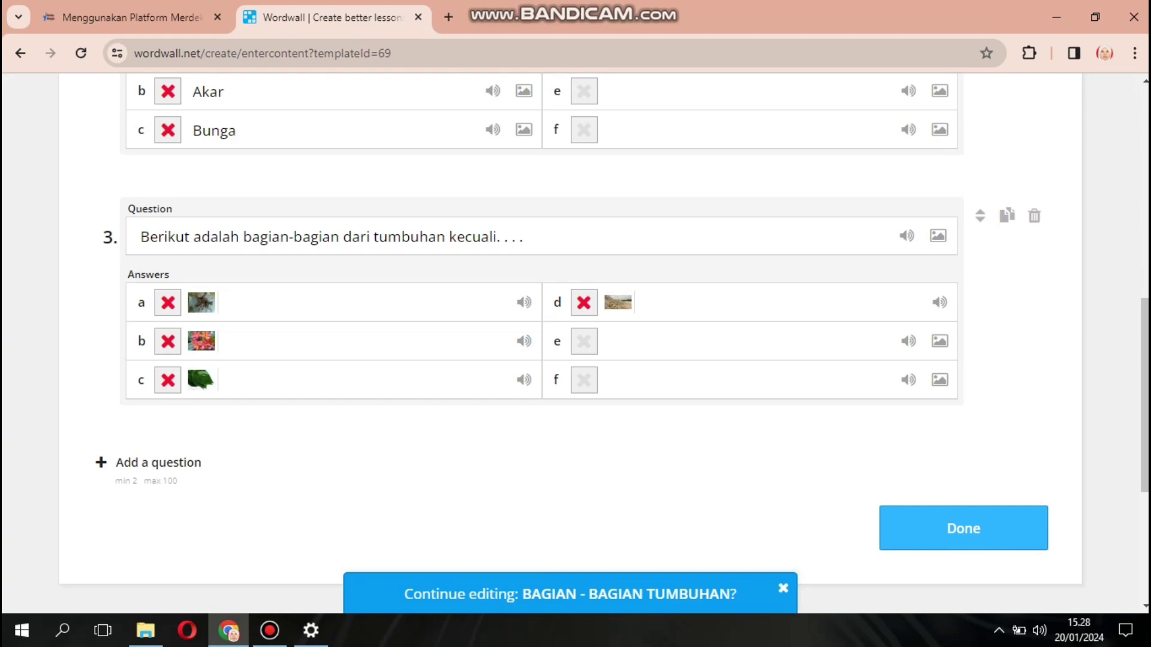
pyautogui.click(584, 303)
pyautogui.scroll(5, 541, 341)
pyautogui.scroll(-5, 542, 341)
pyautogui.scroll(-4, 541, 342)
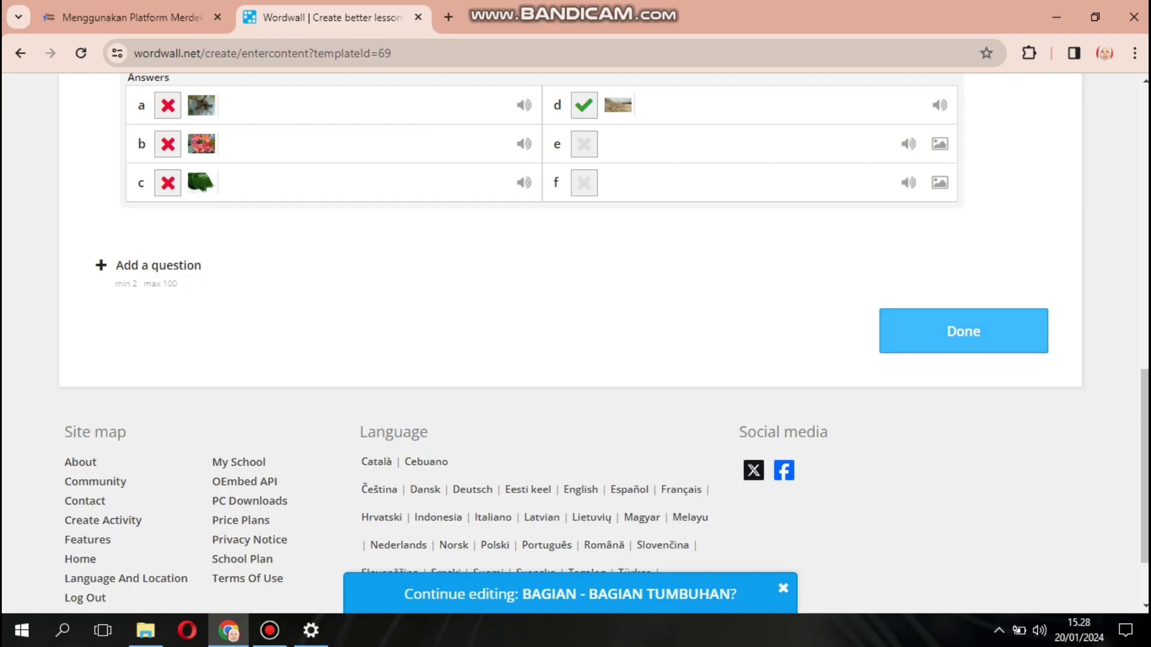
pyautogui.scroll(3, 541, 341)
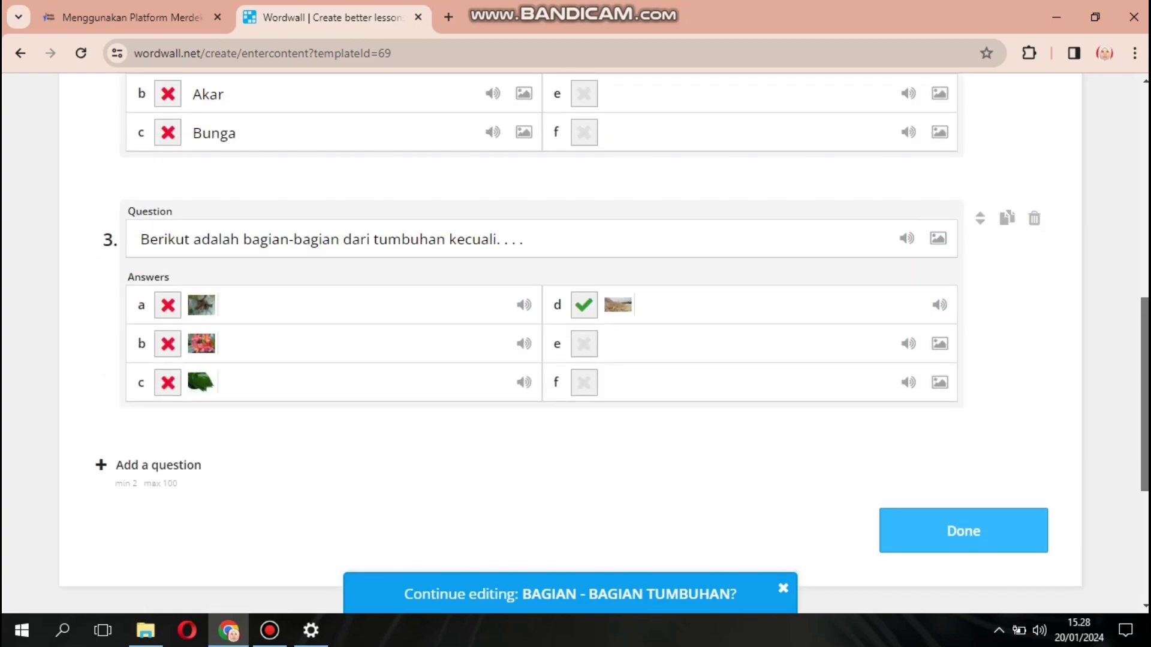
pyautogui.scroll(-1, 541, 341)
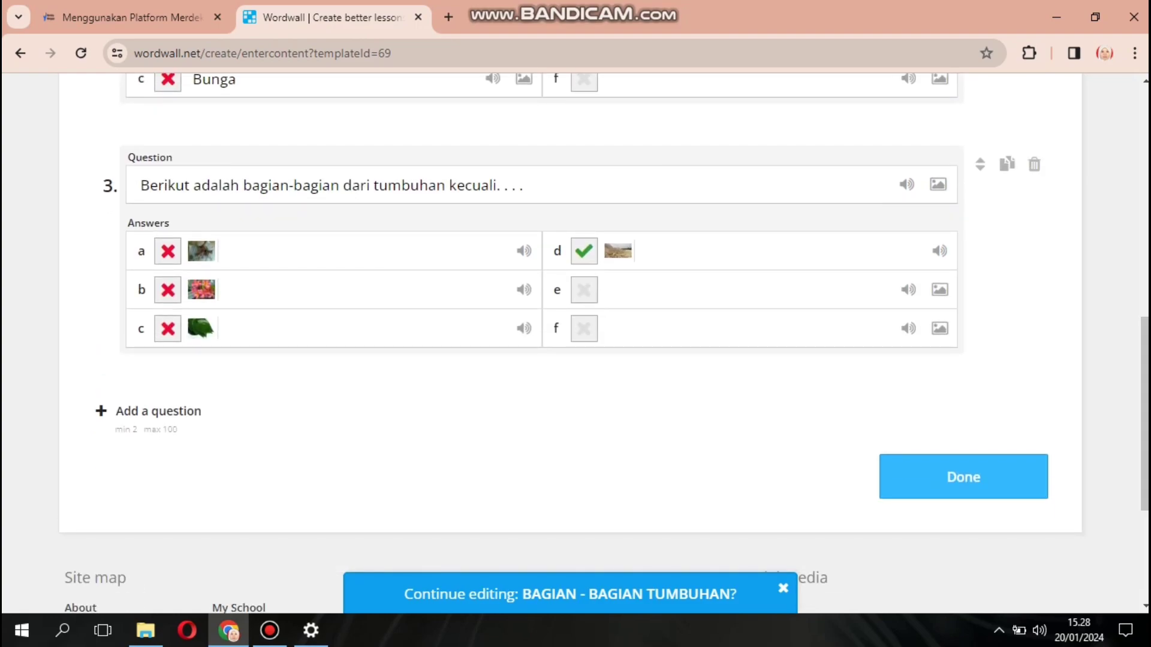
# - Add two blank questions, numbers 4 and 5, after question 3
pyautogui.click(159, 411)
pyautogui.scroll(-2, 541, 342)
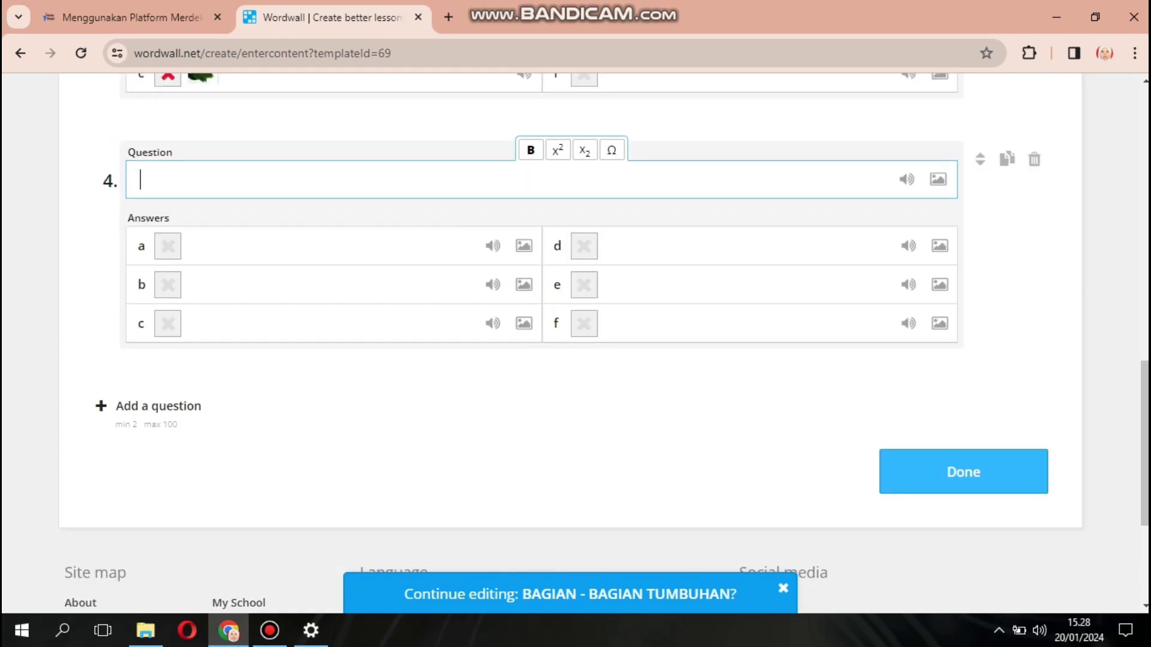
pyautogui.click(159, 405)
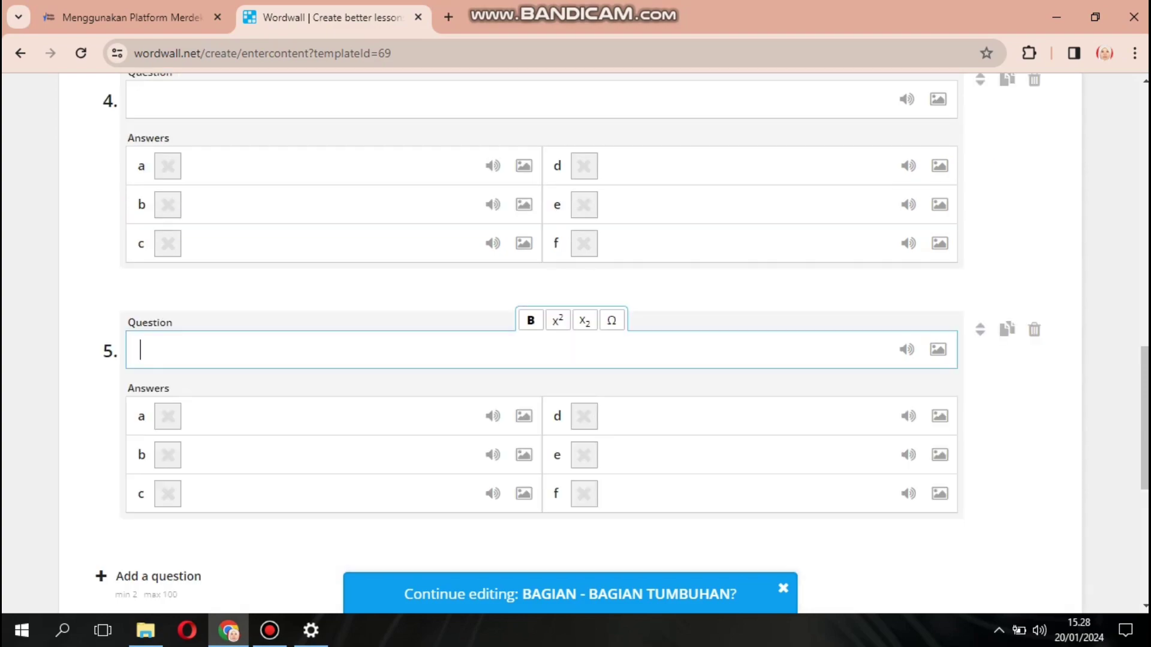
# - Review the quiz content from the activity title through to the last question
pyautogui.scroll(-3, 542, 341)
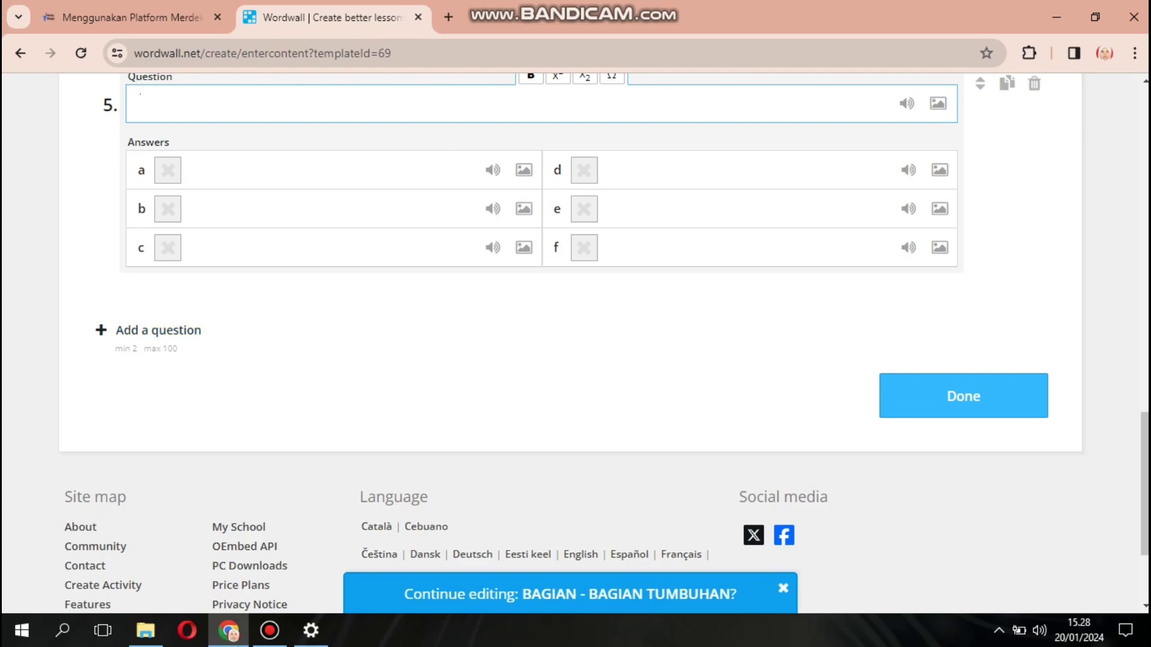
pyautogui.scroll(4, 541, 341)
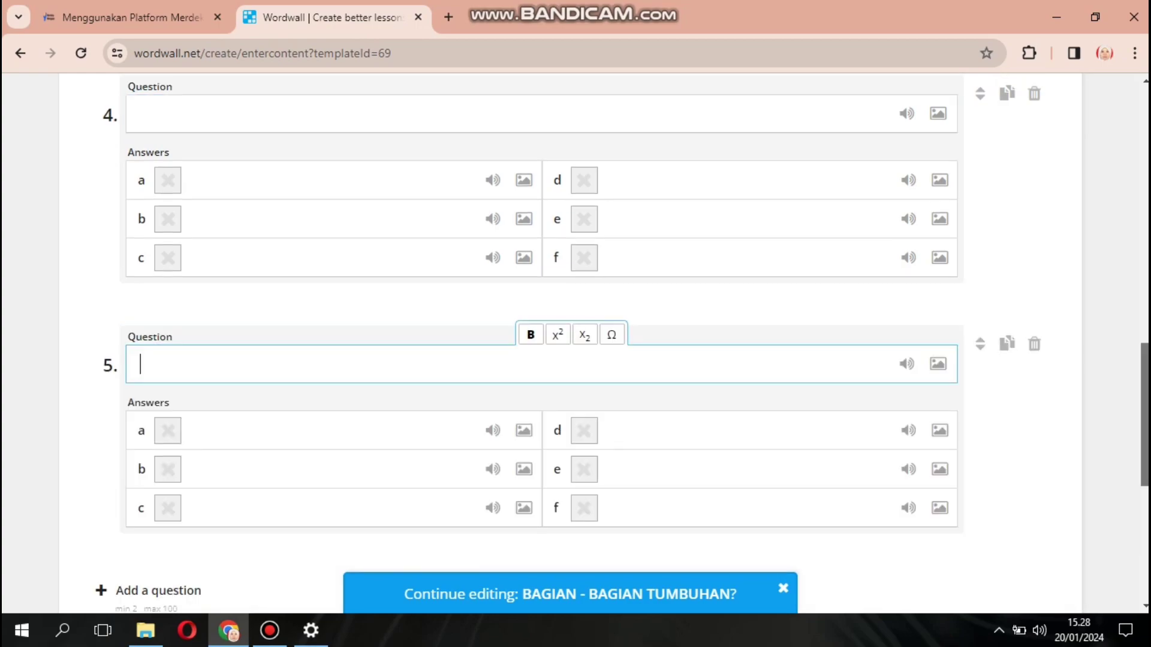
pyautogui.scroll(15, 542, 341)
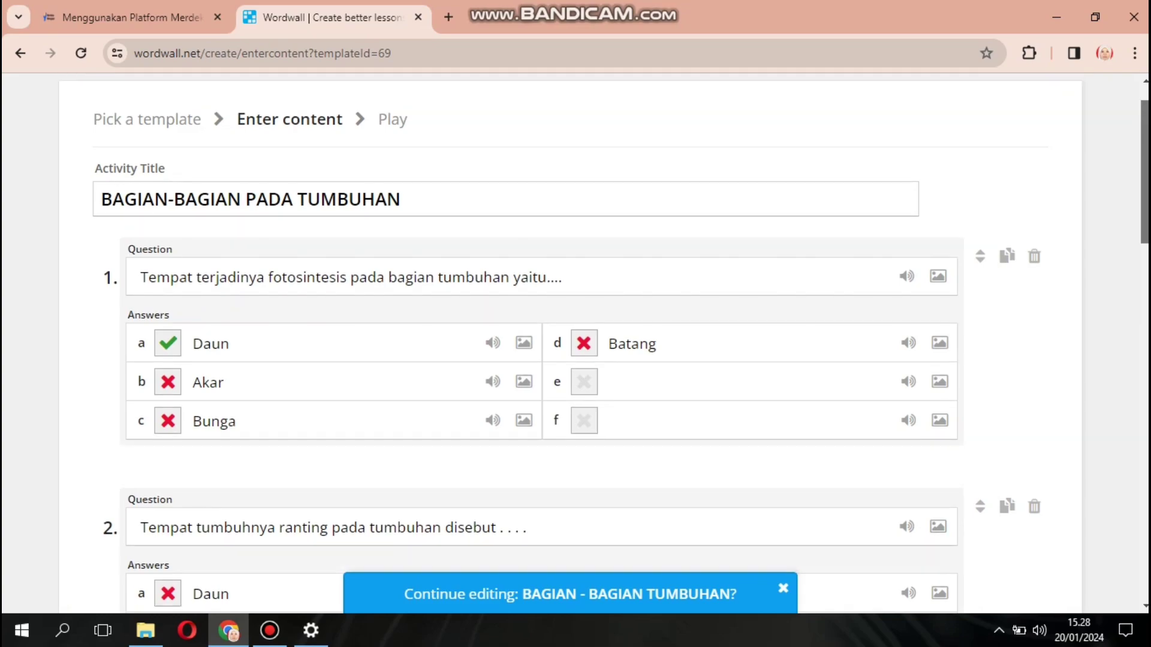
pyautogui.scroll(-1, 574, 346)
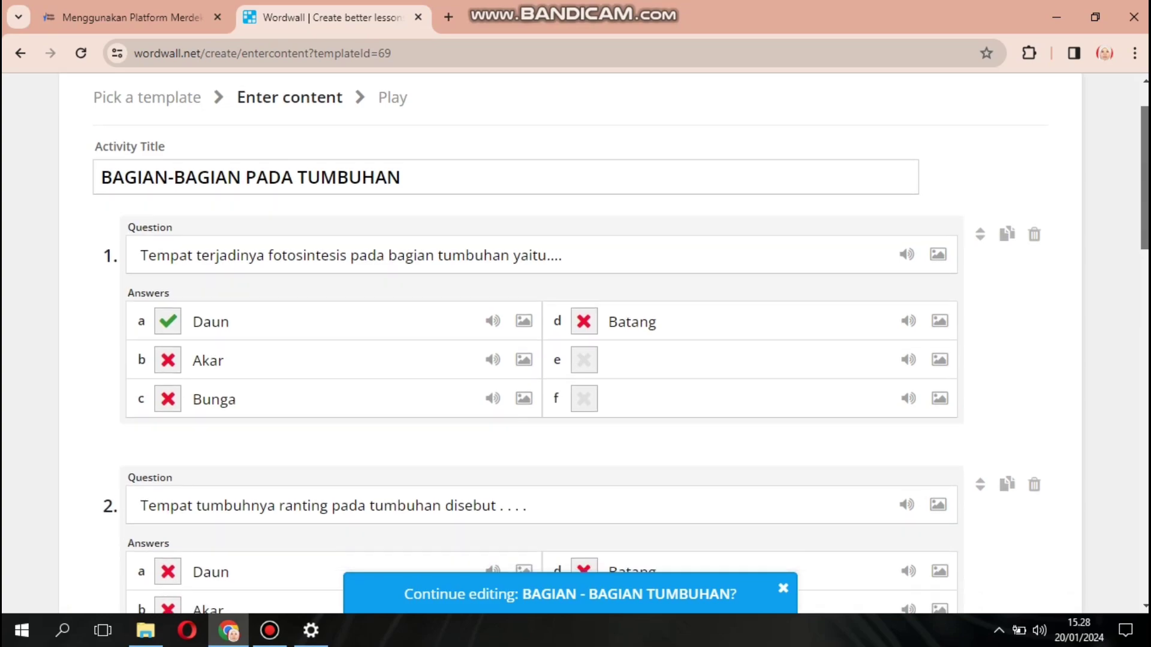
pyautogui.scroll(-14, 574, 346)
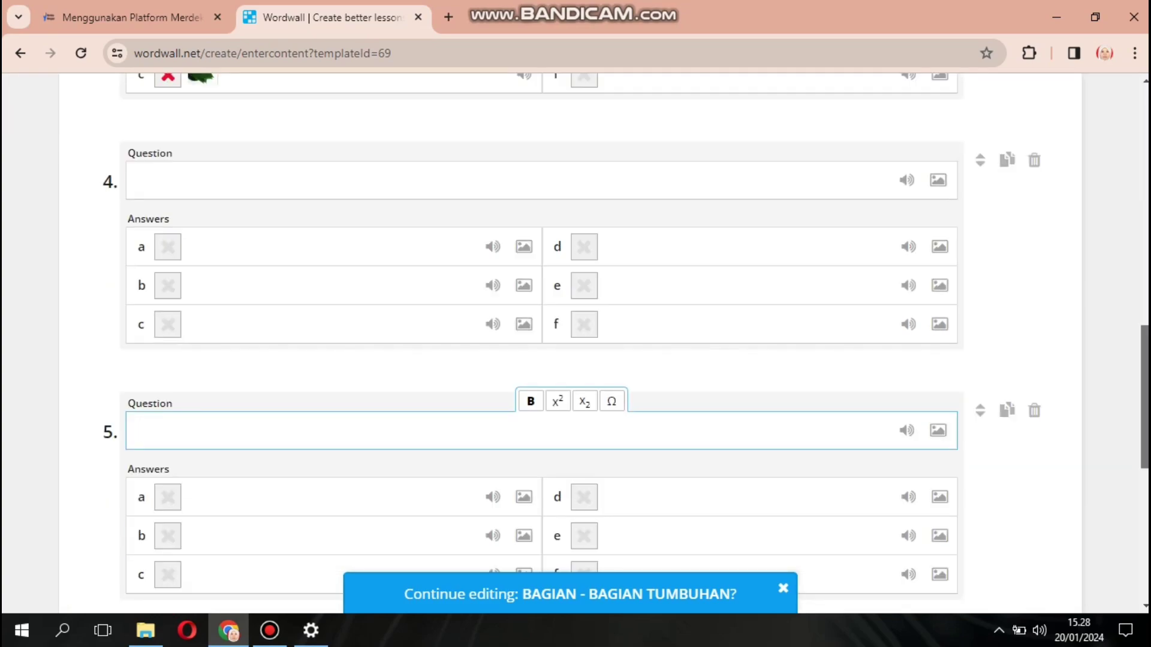
pyautogui.scroll(-8, 574, 346)
pyautogui.scroll(5, 574, 346)
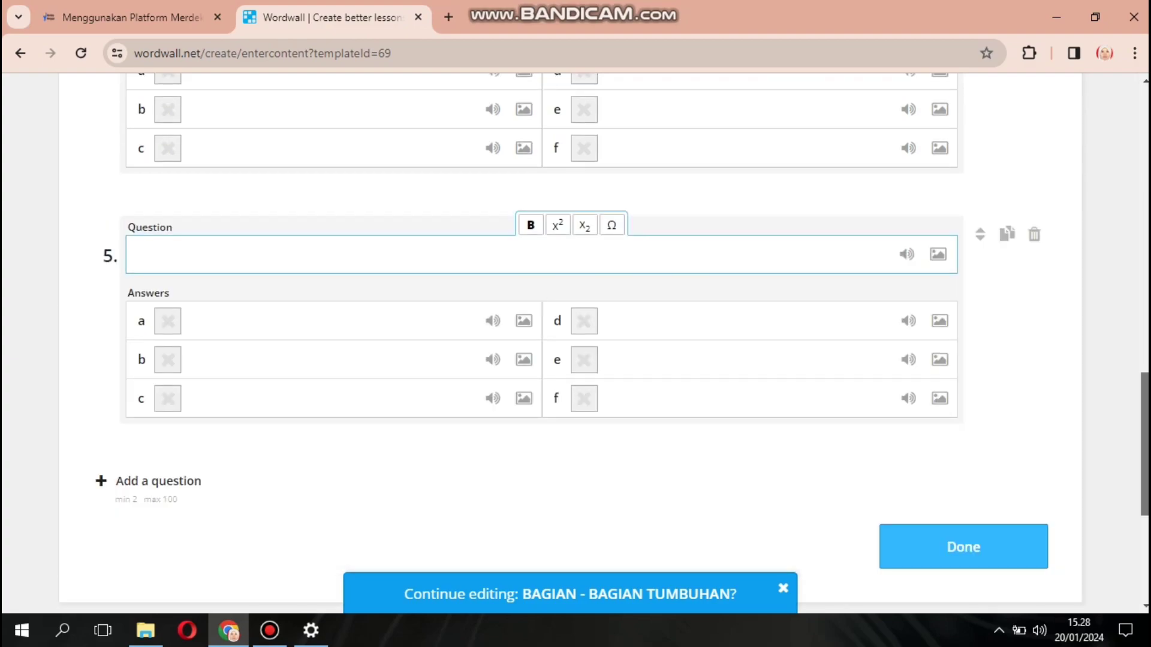
pyautogui.scroll(-3, 574, 346)
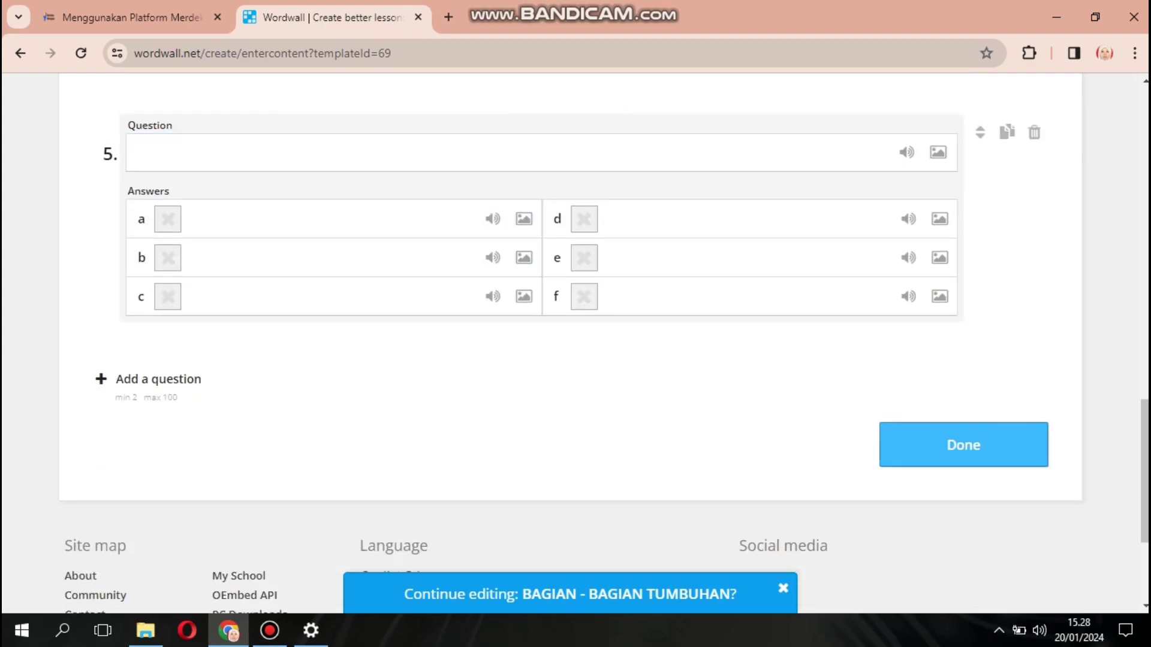
# - Try to finish the quiz content, and mark answer d, "Batang", as the correct answer of question 2
pyautogui.click(963, 444)
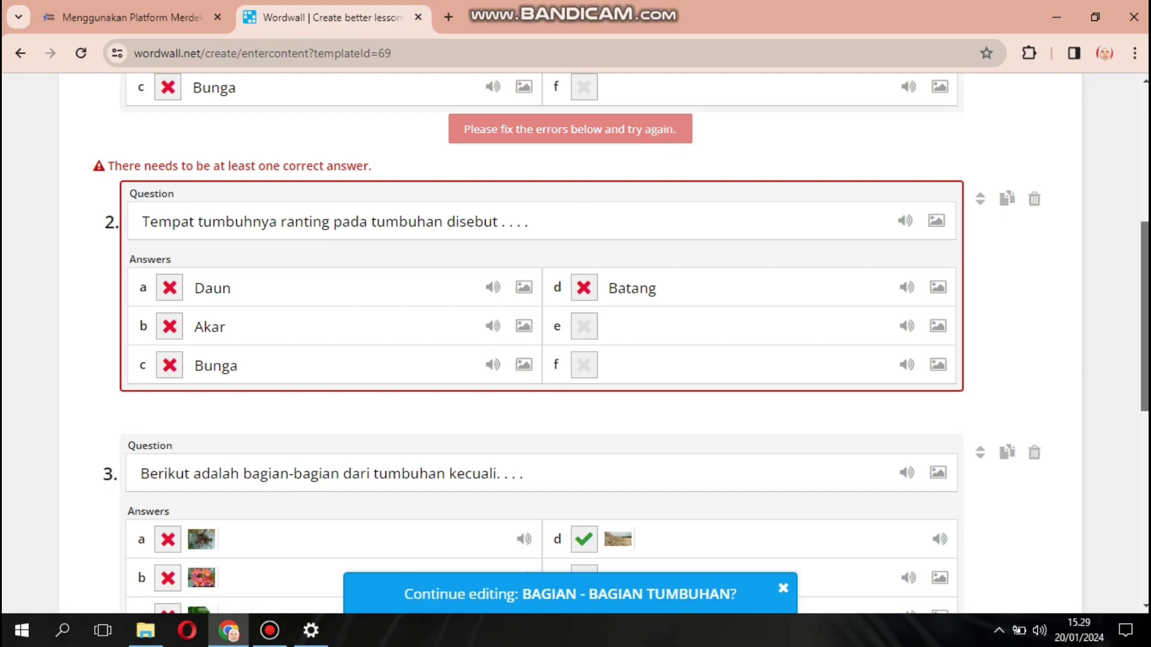
pyautogui.scroll(5, 574, 346)
pyautogui.scroll(-4, 575, 345)
pyautogui.scroll(-1, 574, 346)
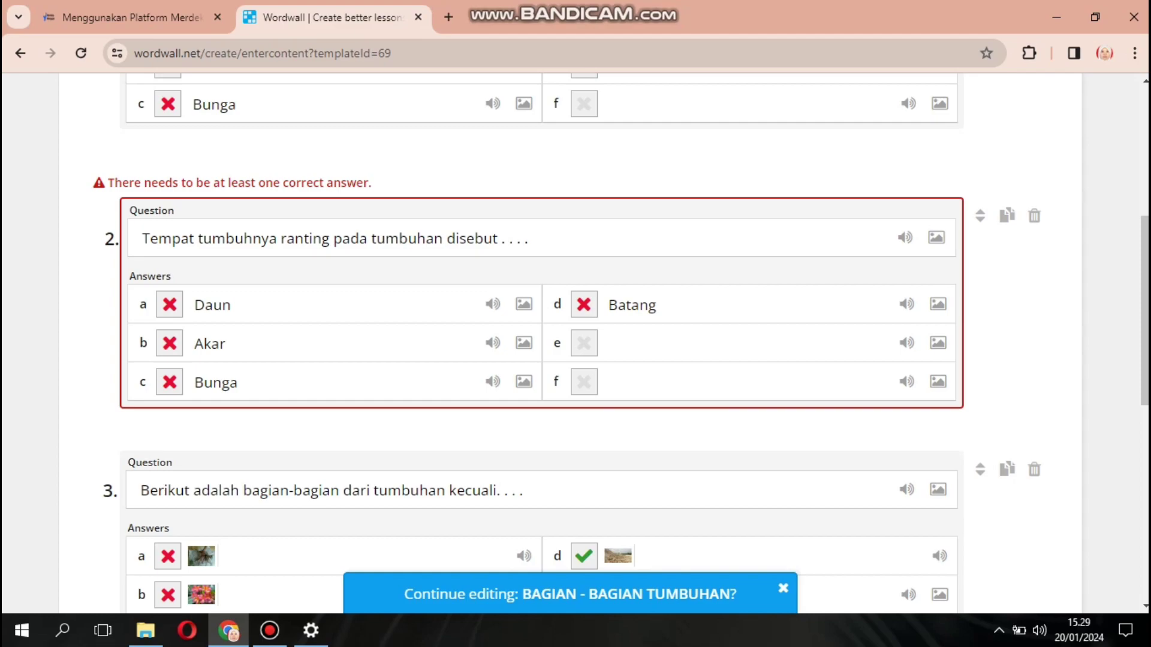
pyautogui.click(584, 304)
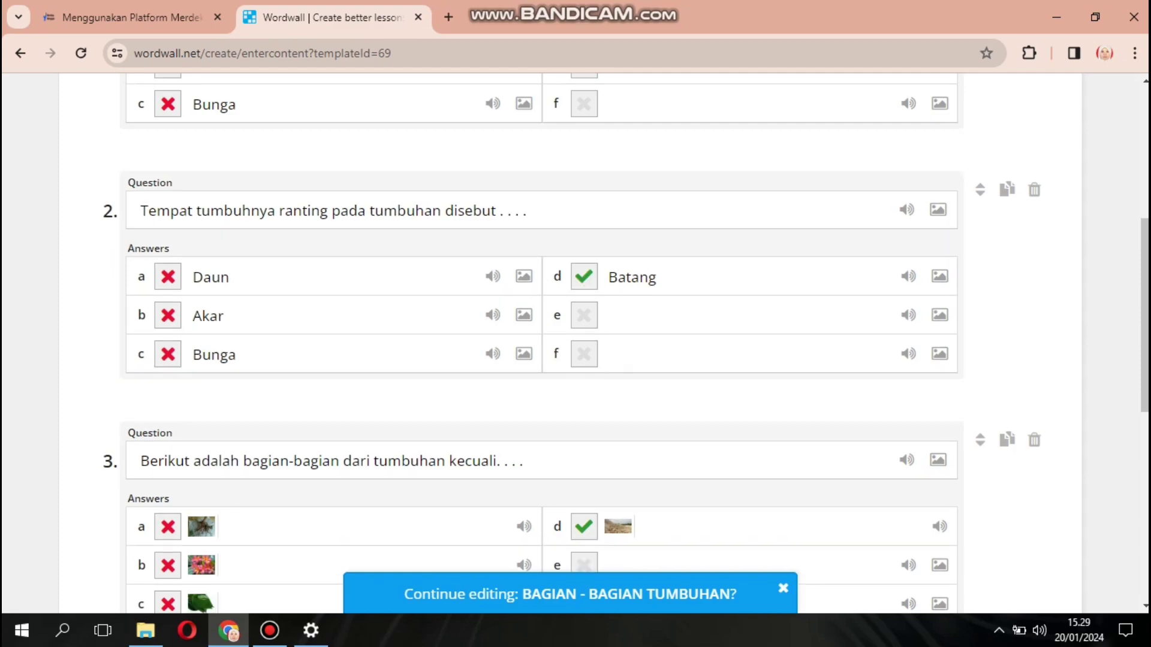
# - Finish the quiz content and agree to proceed with fewer than the 5 recommended questions
pyautogui.moveTo(1144, 315); pyautogui.dragTo(1144, 502)
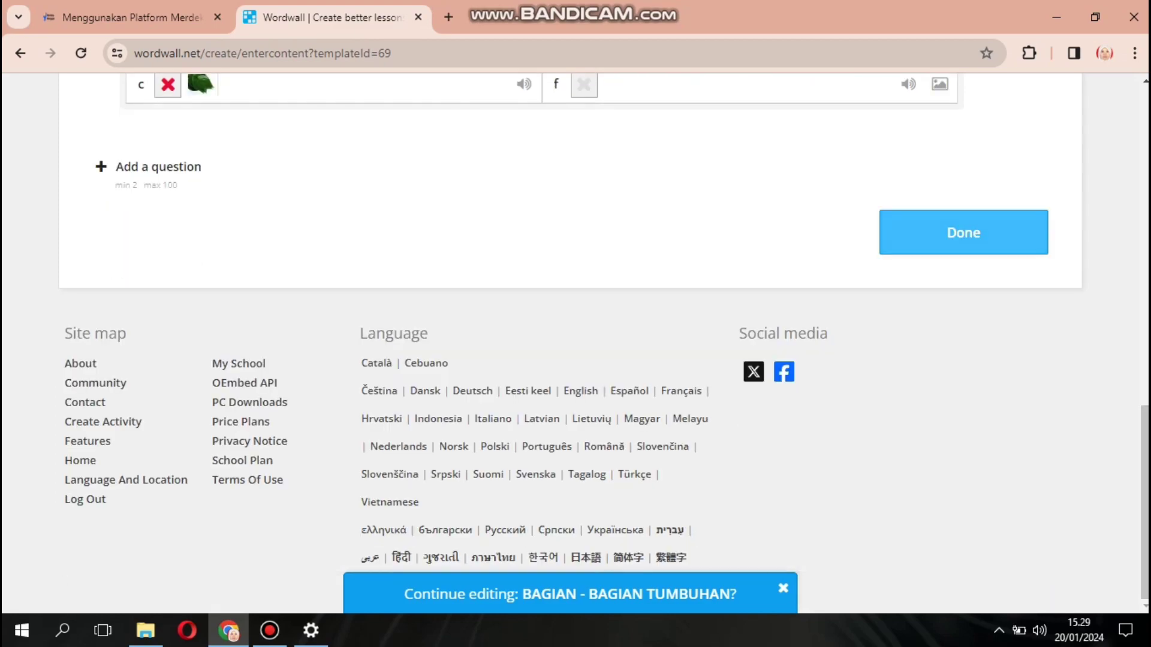
pyautogui.click(963, 232)
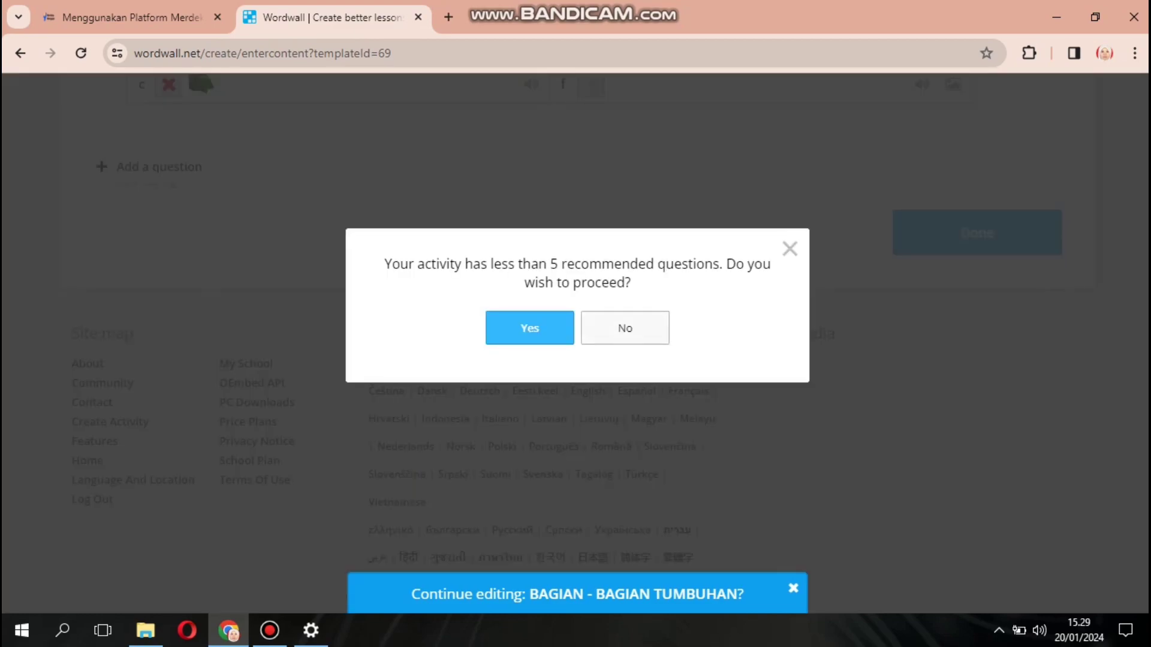
pyautogui.click(530, 327)
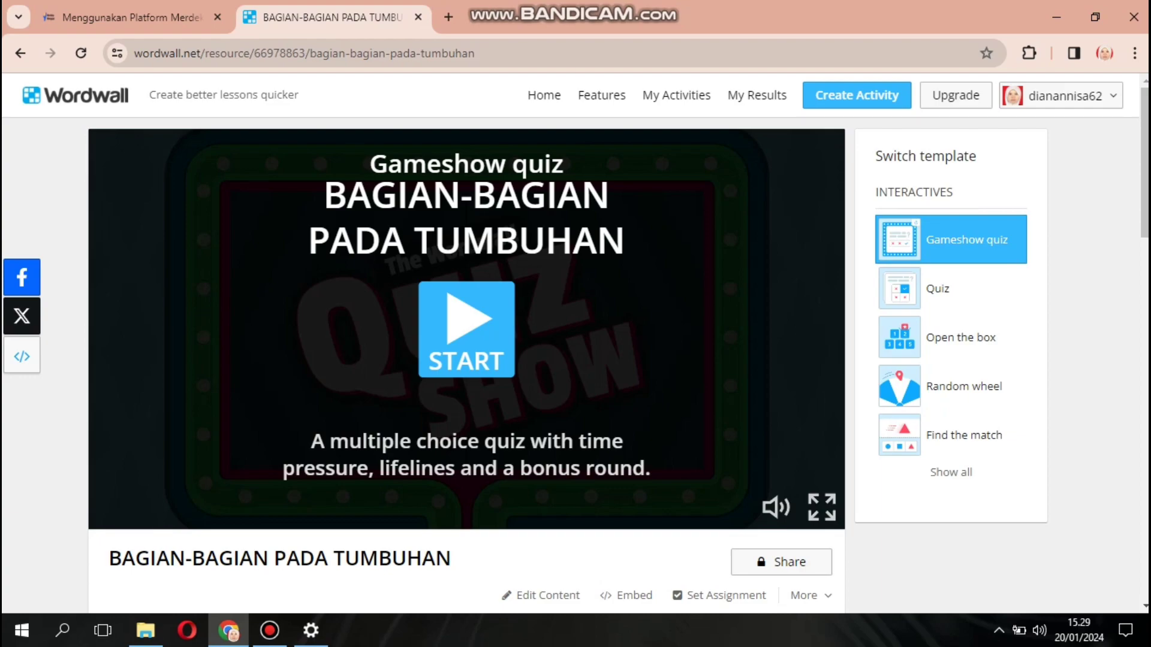
# - Start the finished Gameshow quiz to preview its first question, and open its content for editing
pyautogui.click(467, 329)
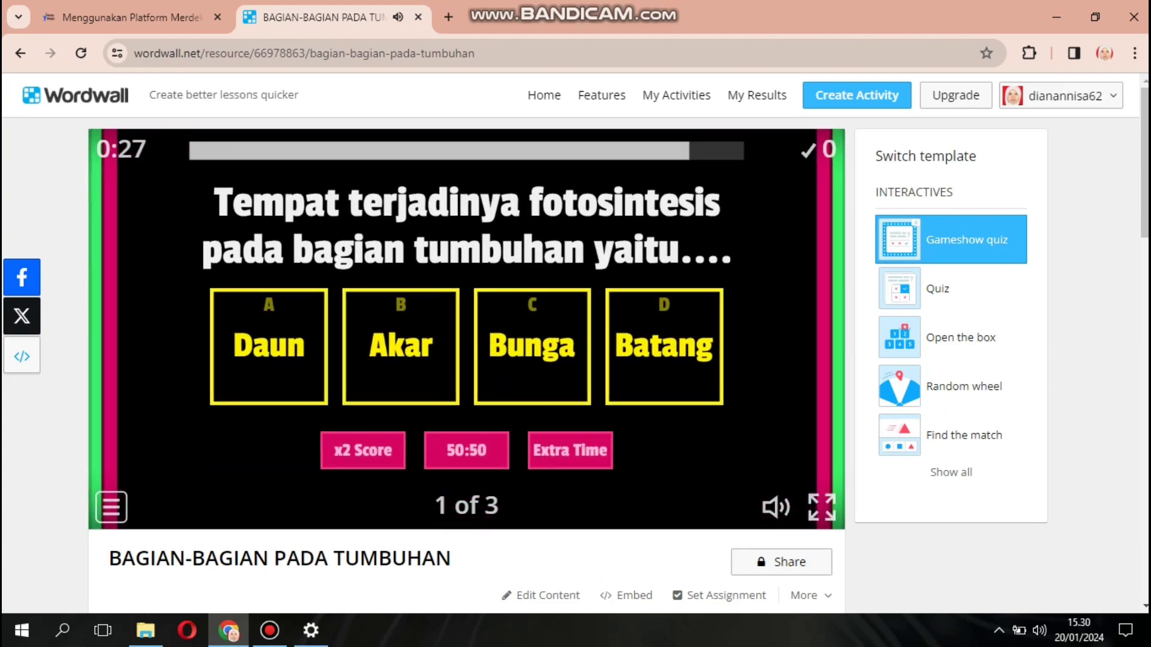
pyautogui.scroll(-6, 664, 360)
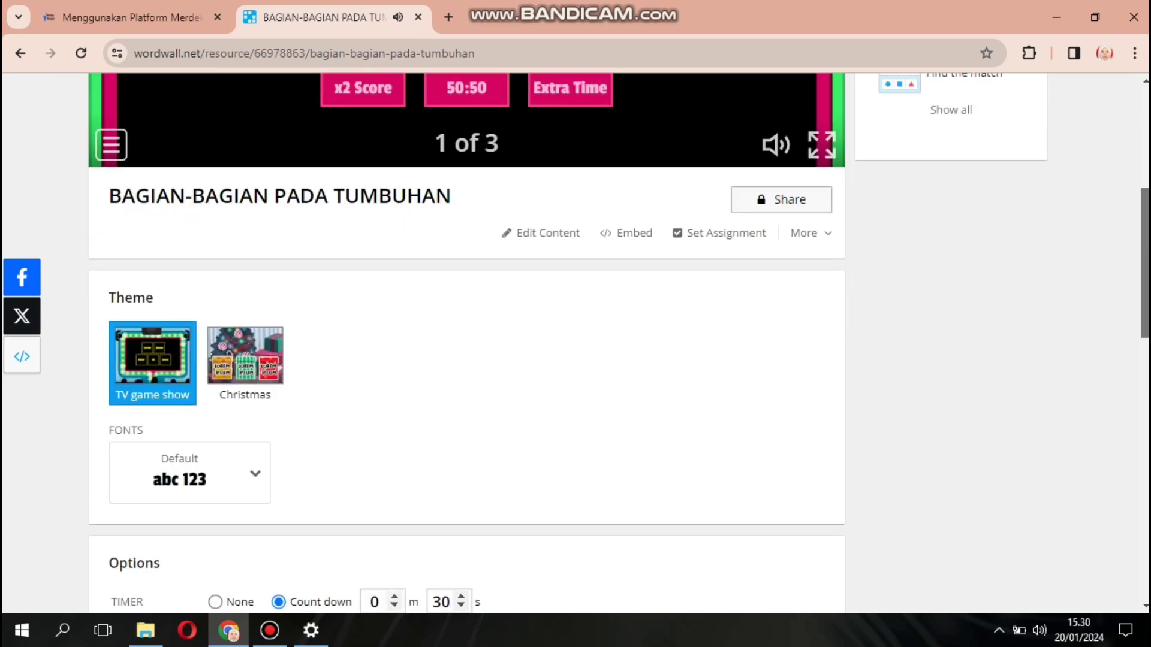
pyautogui.scroll(3, 467, 342)
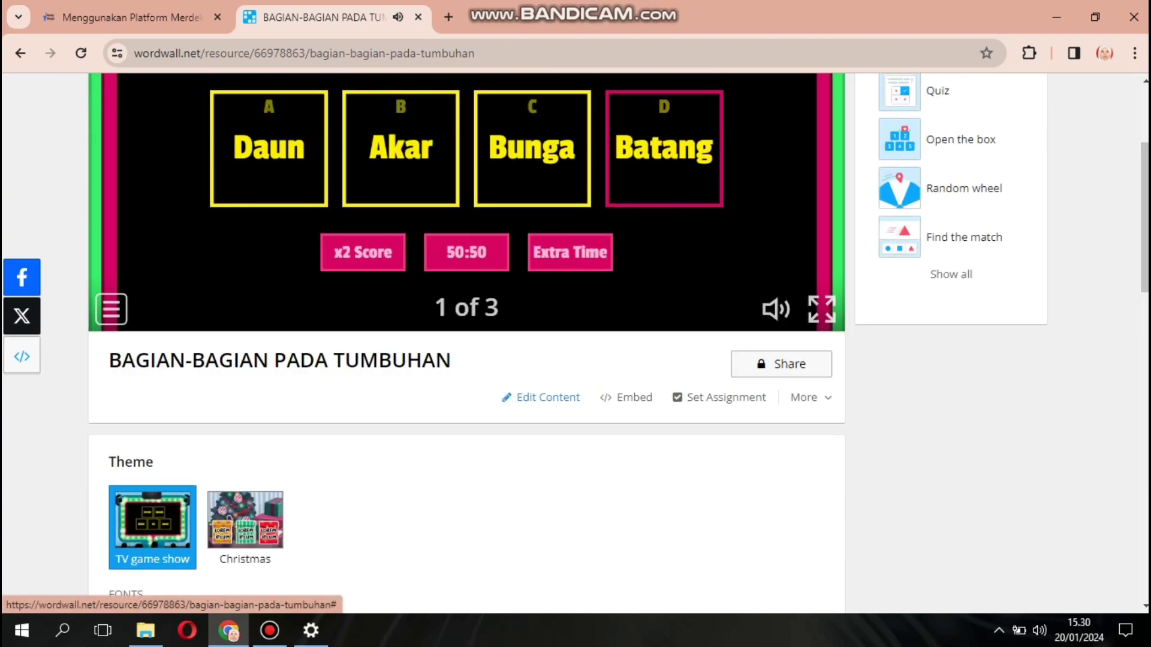
pyautogui.click(543, 397)
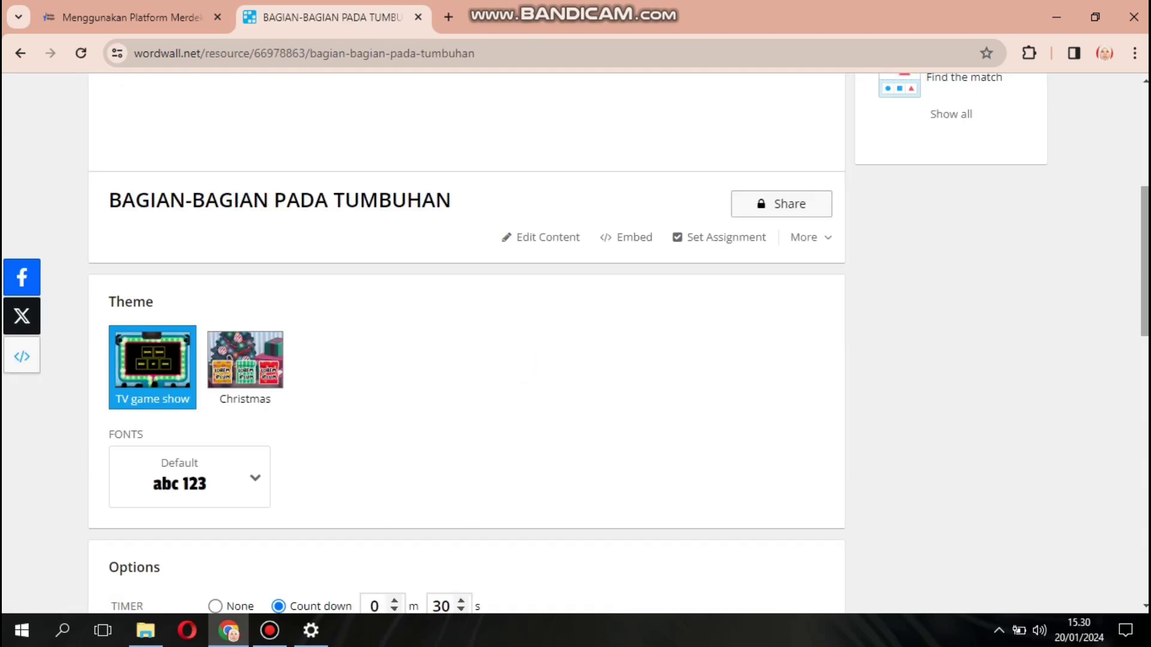
# - Set the quiz's countdown timer to 0 minutes 15 seconds in the activity options
pyautogui.scroll(1, 466, 360)
pyautogui.scroll(-4, 466, 359)
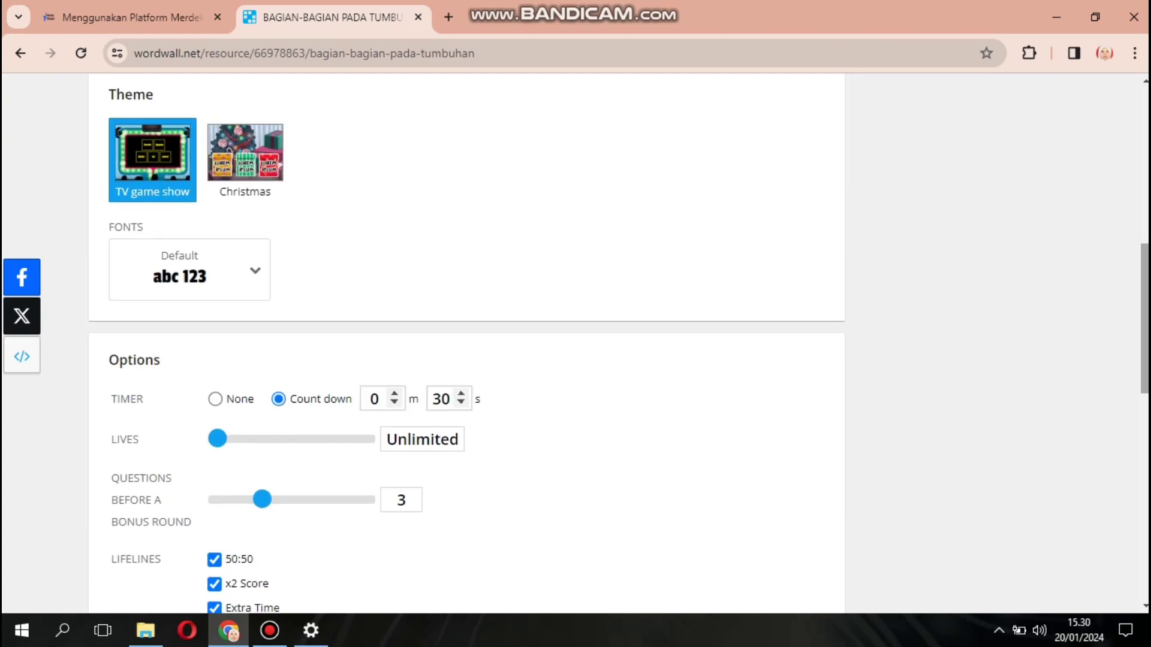
pyautogui.scroll(3, 466, 359)
pyautogui.scroll(5, 466, 342)
pyautogui.scroll(-10, 466, 341)
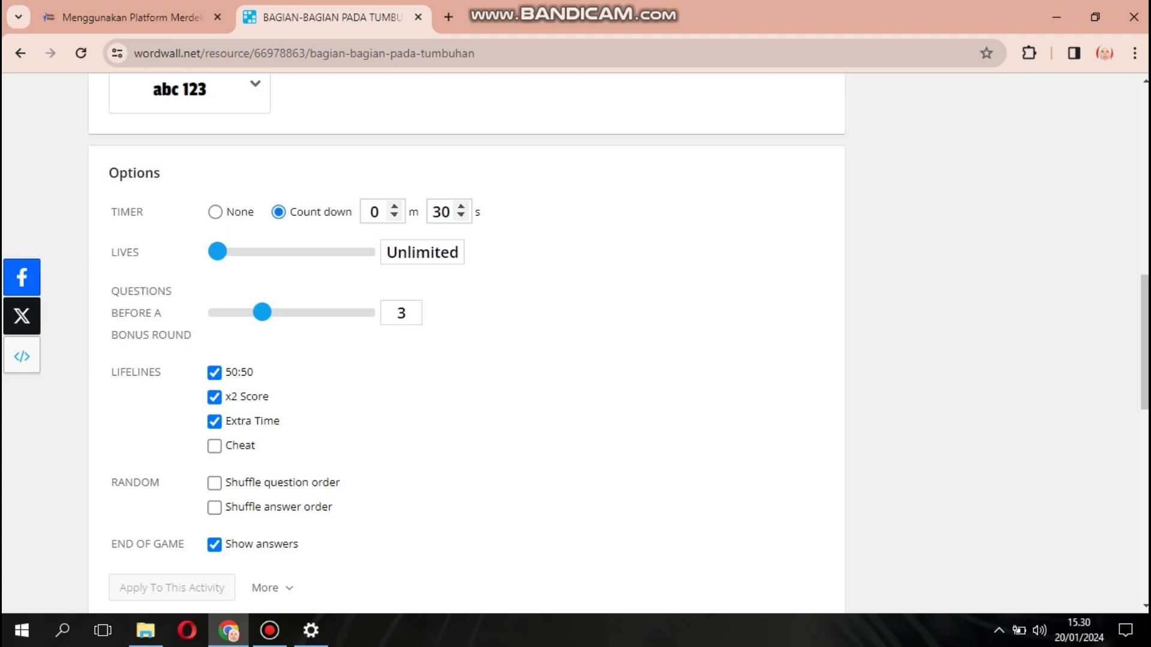
pyautogui.doubleClick(460, 216)
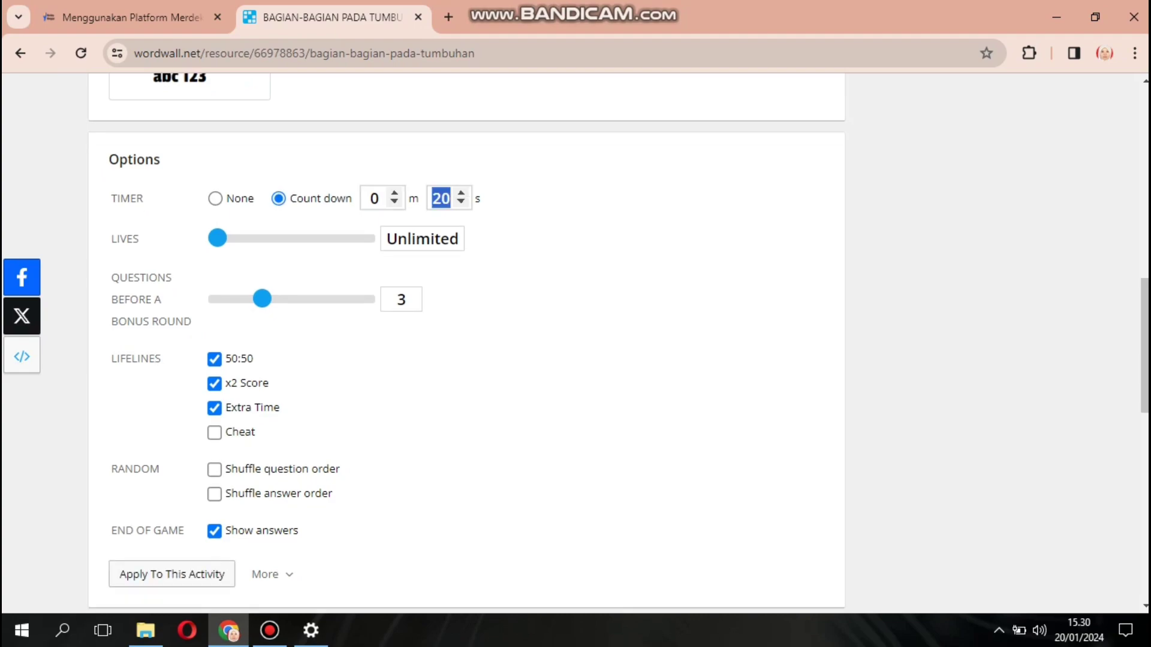
pyautogui.doubleClick(460, 197)
pyautogui.click(461, 188)
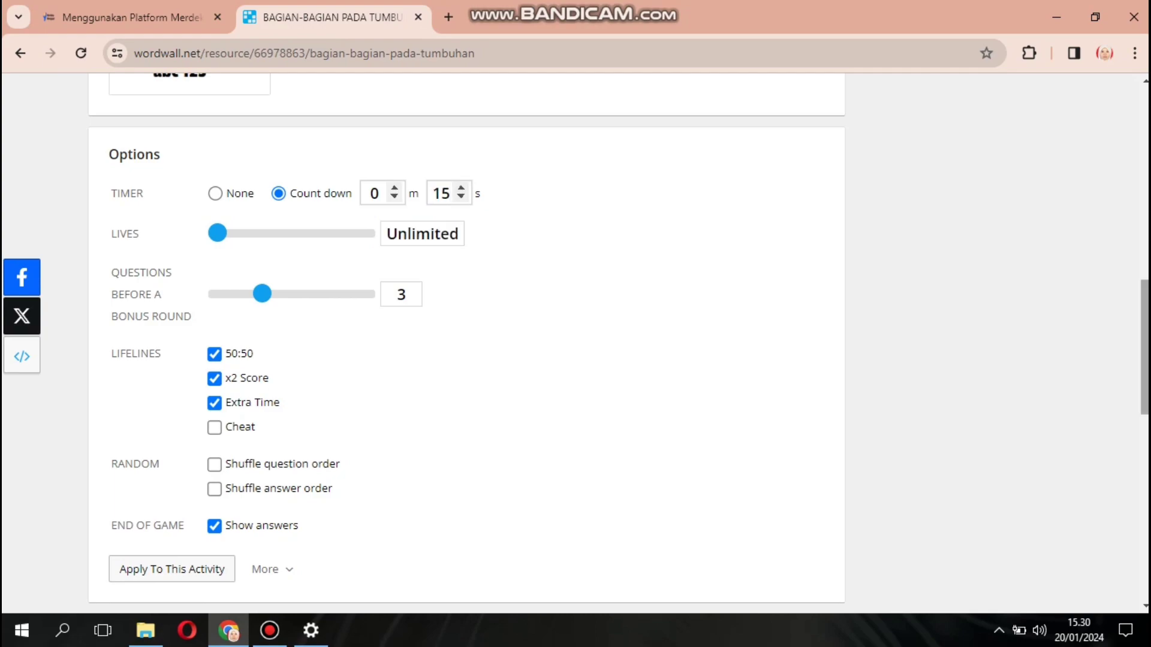
# - Disable the 50:50 and Extra Time lifelines in the quiz's activity options
pyautogui.scroll(-1, 618, 342)
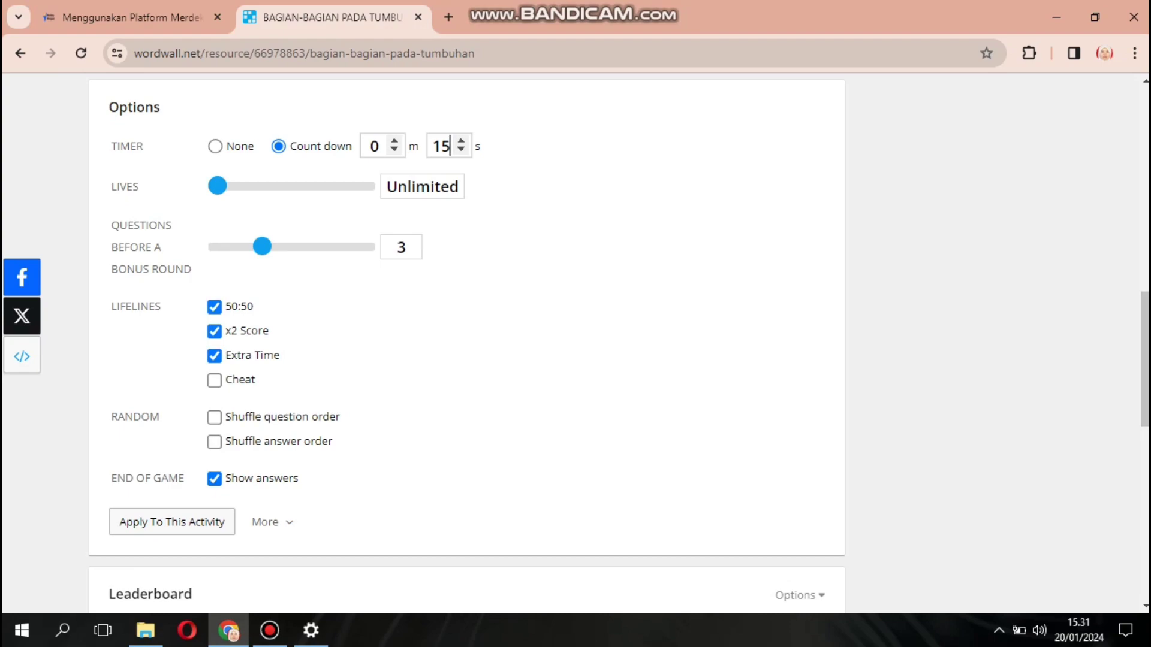
pyautogui.scroll(-1, 467, 341)
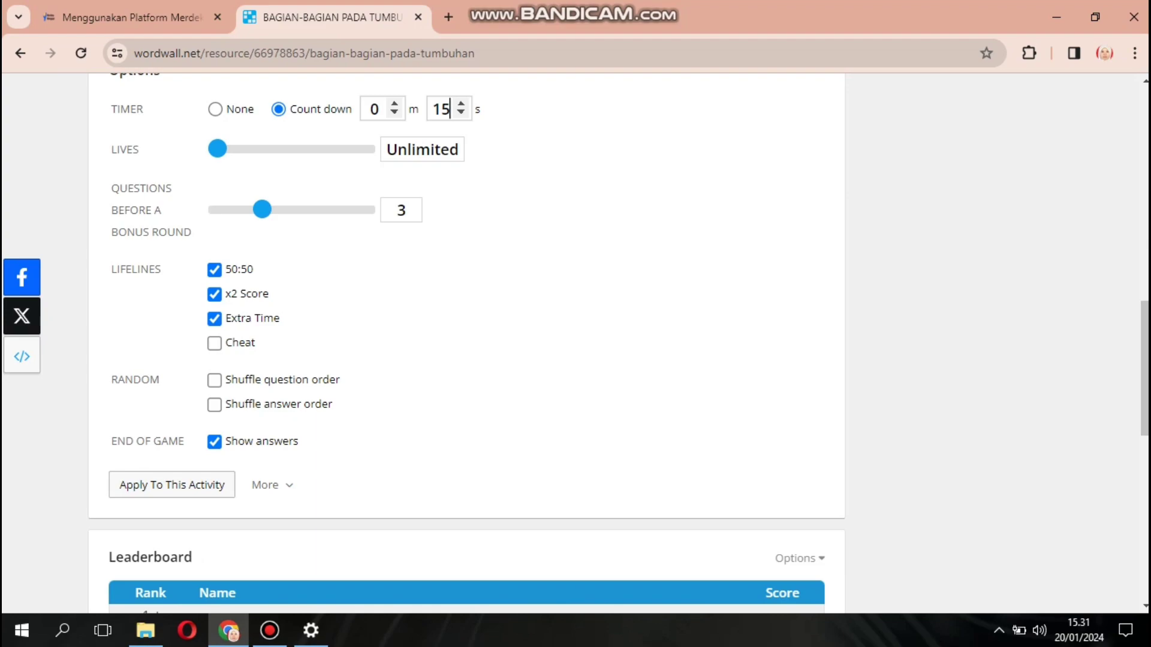
pyautogui.scroll(1, 466, 342)
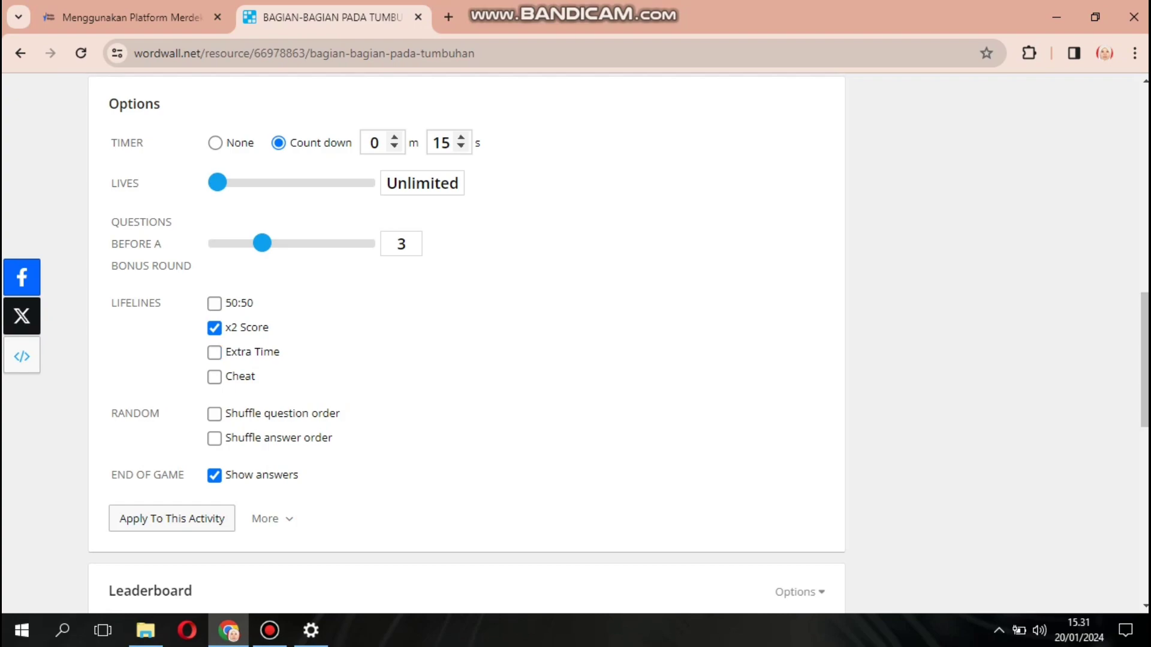
pyautogui.scroll(-3, 466, 342)
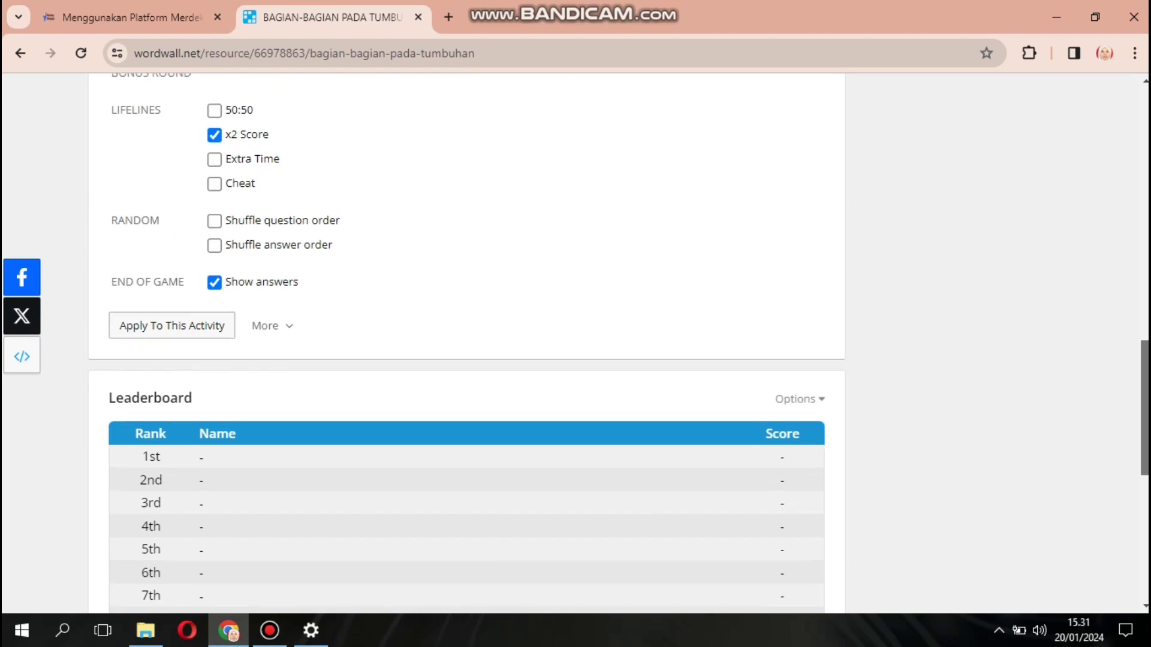
pyautogui.scroll(2, 466, 342)
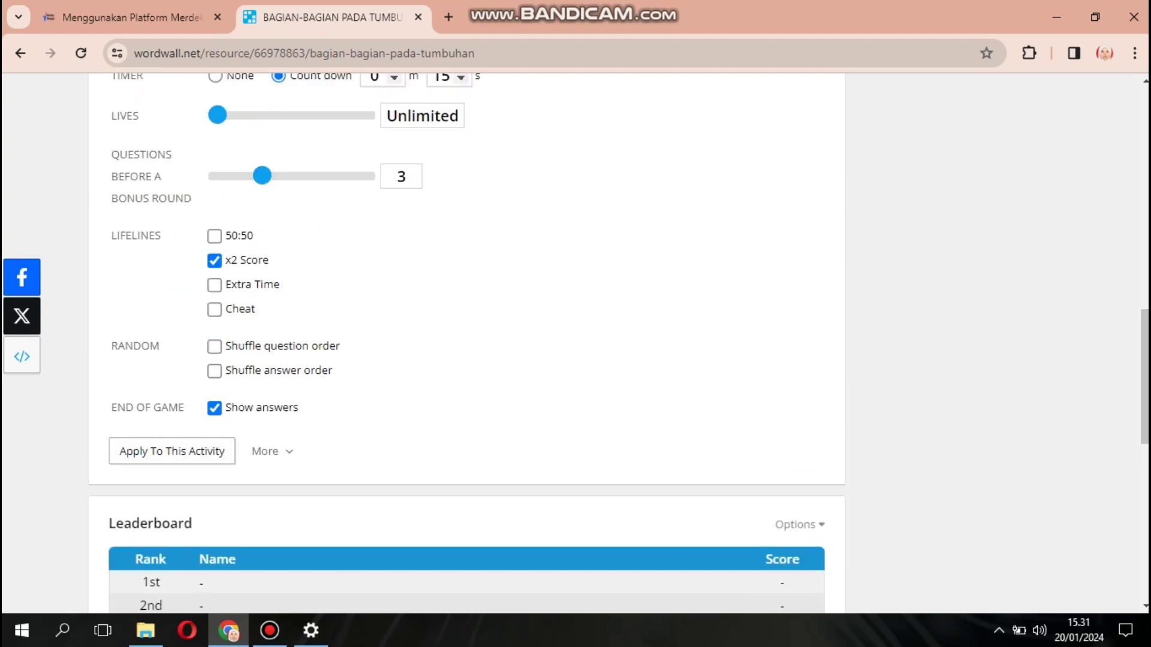
# - Play the plant-parts quiz through in full screen, answering "Daun" for question 1 and the soil picture for question 3, and leave full screen
pyautogui.scroll(13, 570, 341)
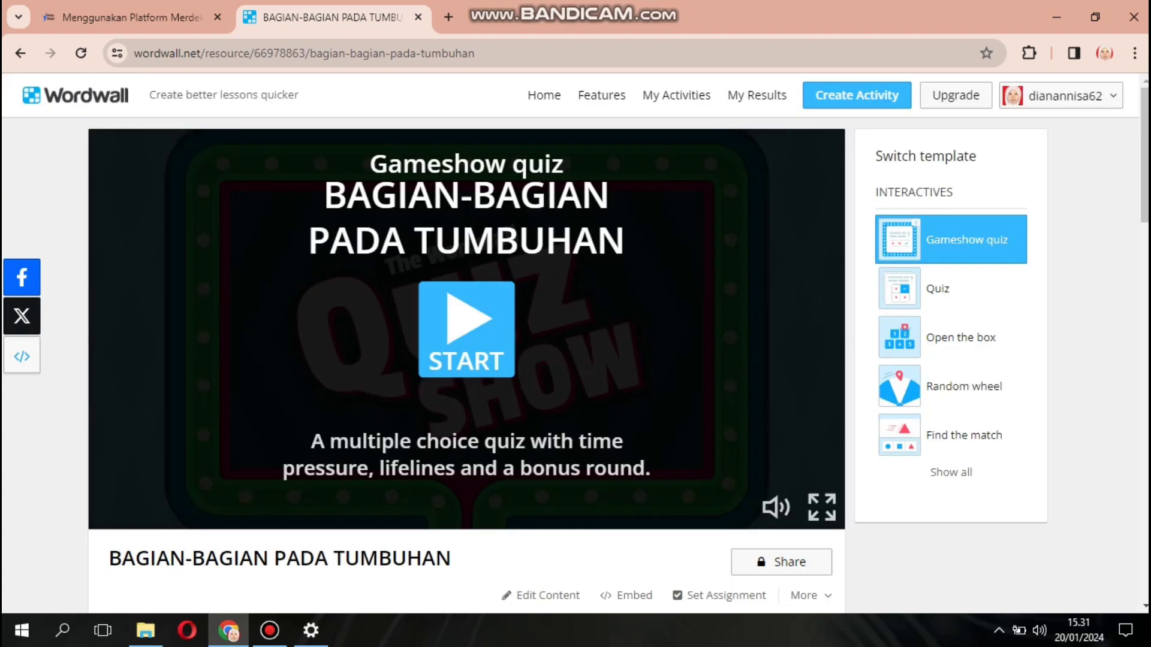
pyautogui.click(466, 330)
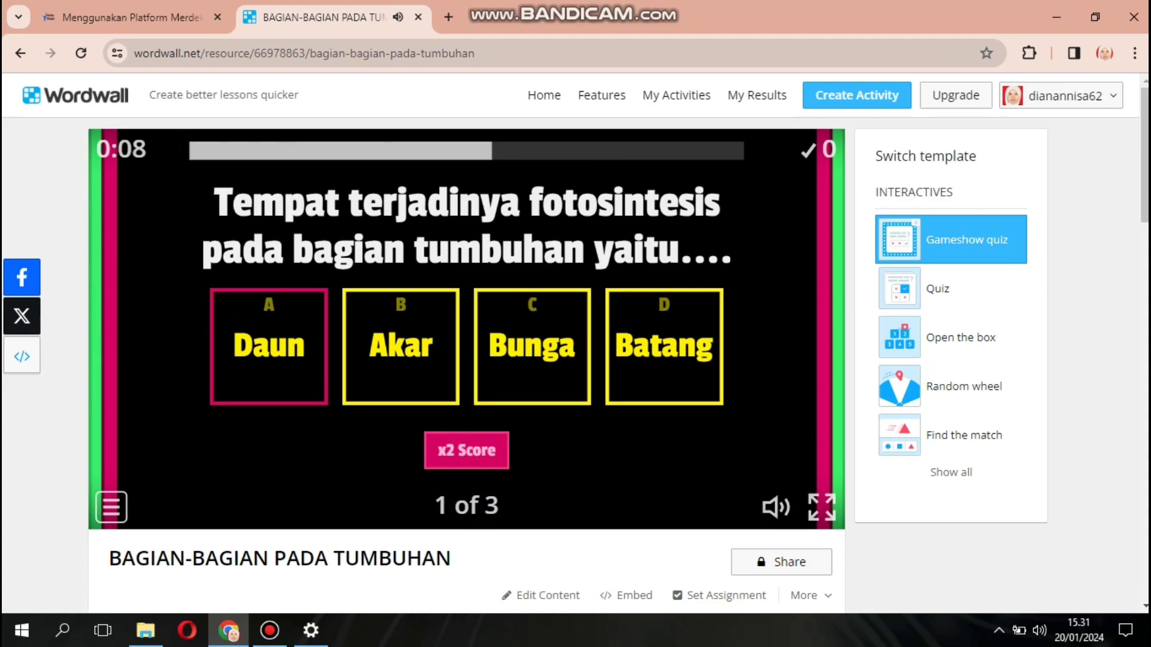
pyautogui.click(269, 347)
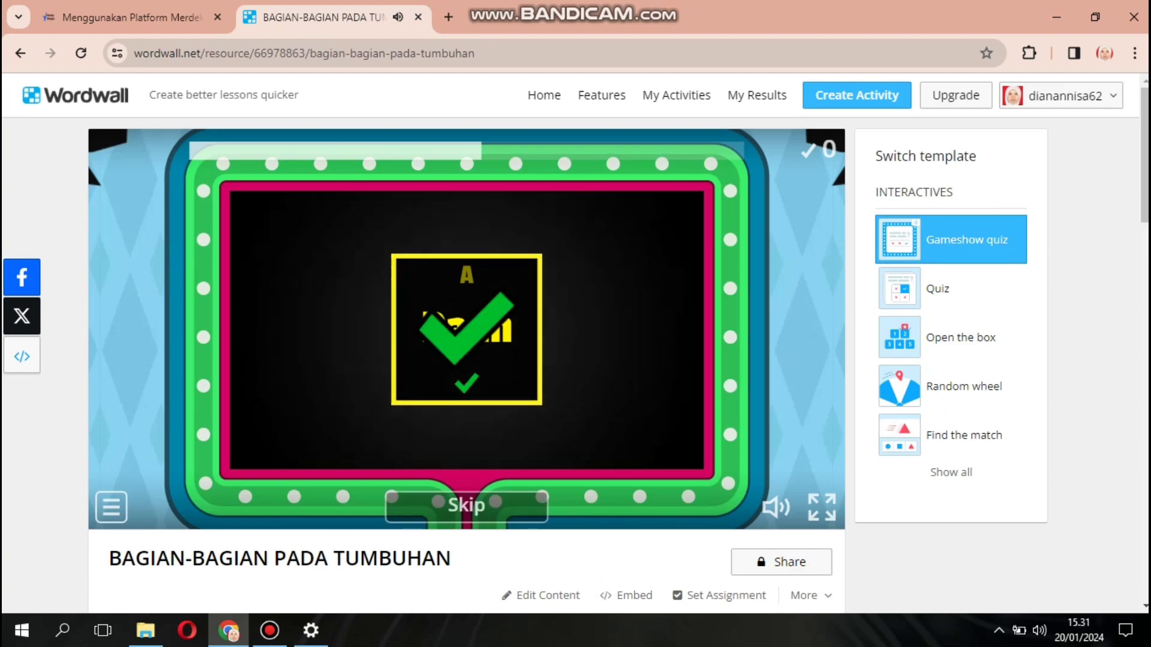
pyautogui.click(821, 507)
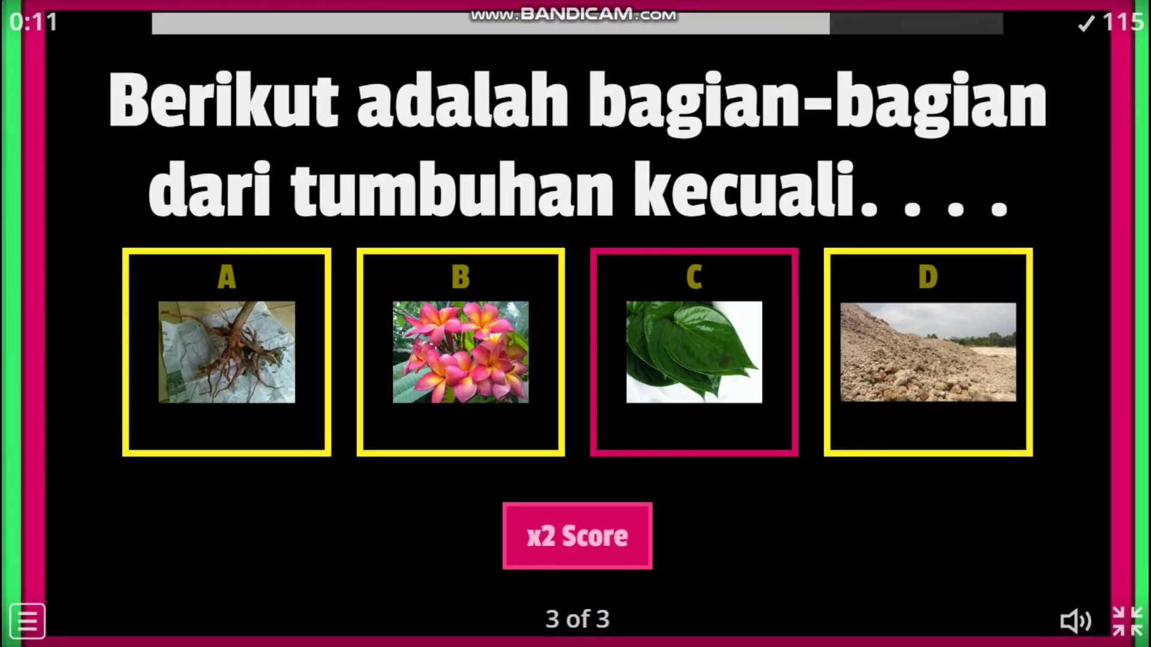
pyautogui.click(927, 352)
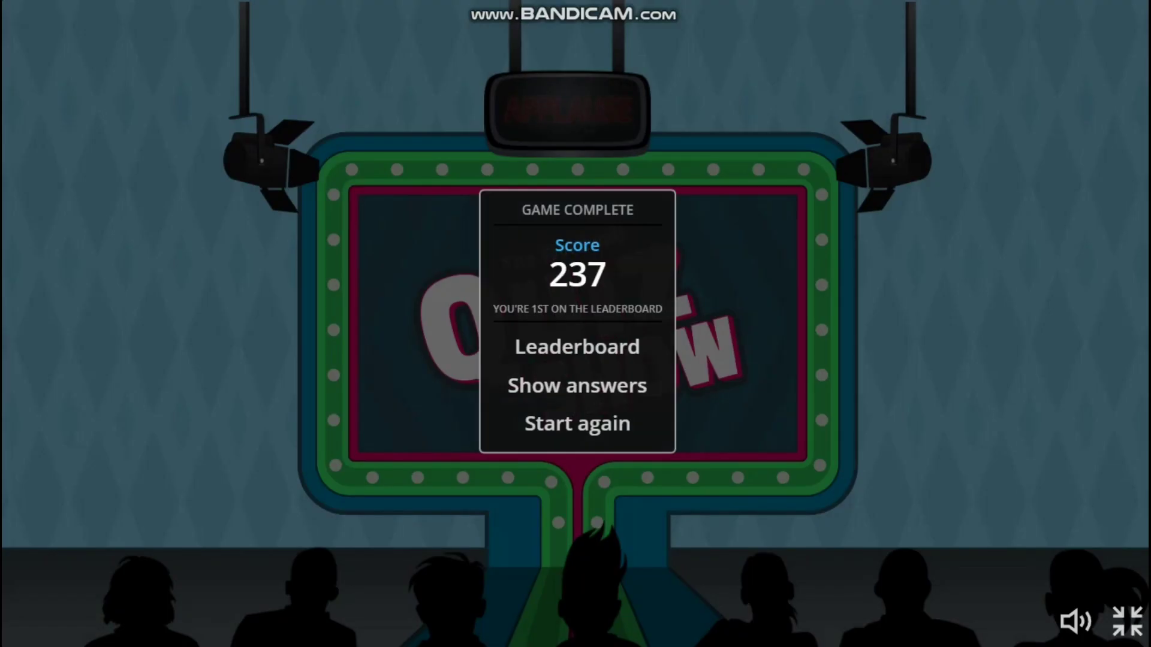
pyautogui.press('Escape')
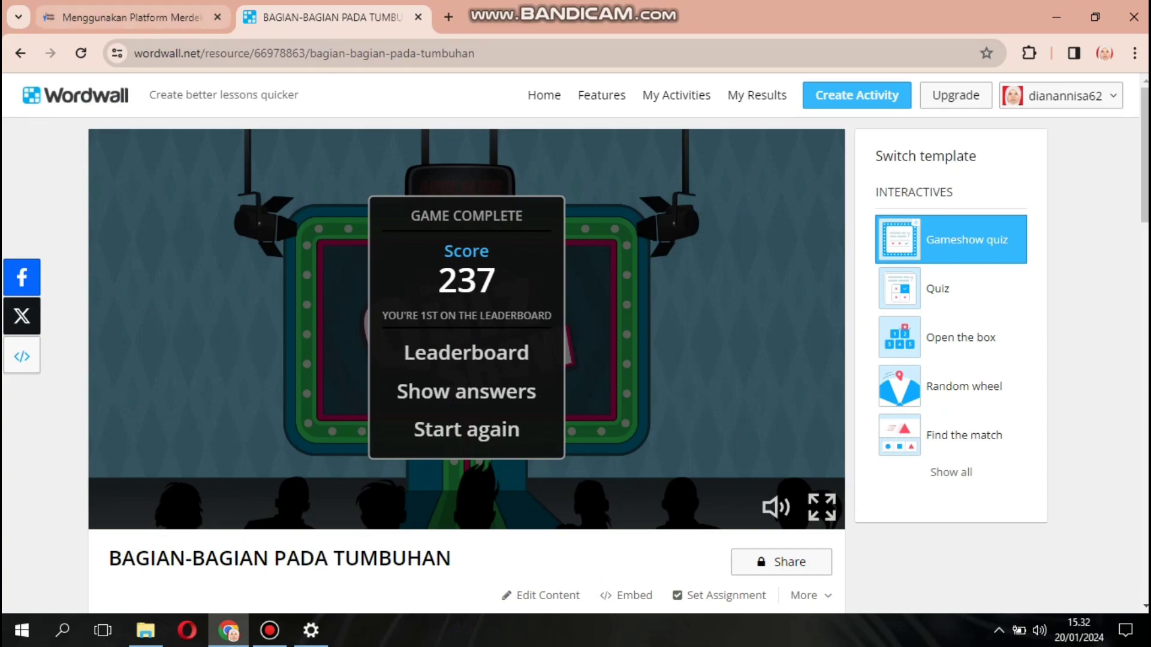
# - Return to the quiz's content editor and open a new browser tab
pyautogui.click(20, 52)
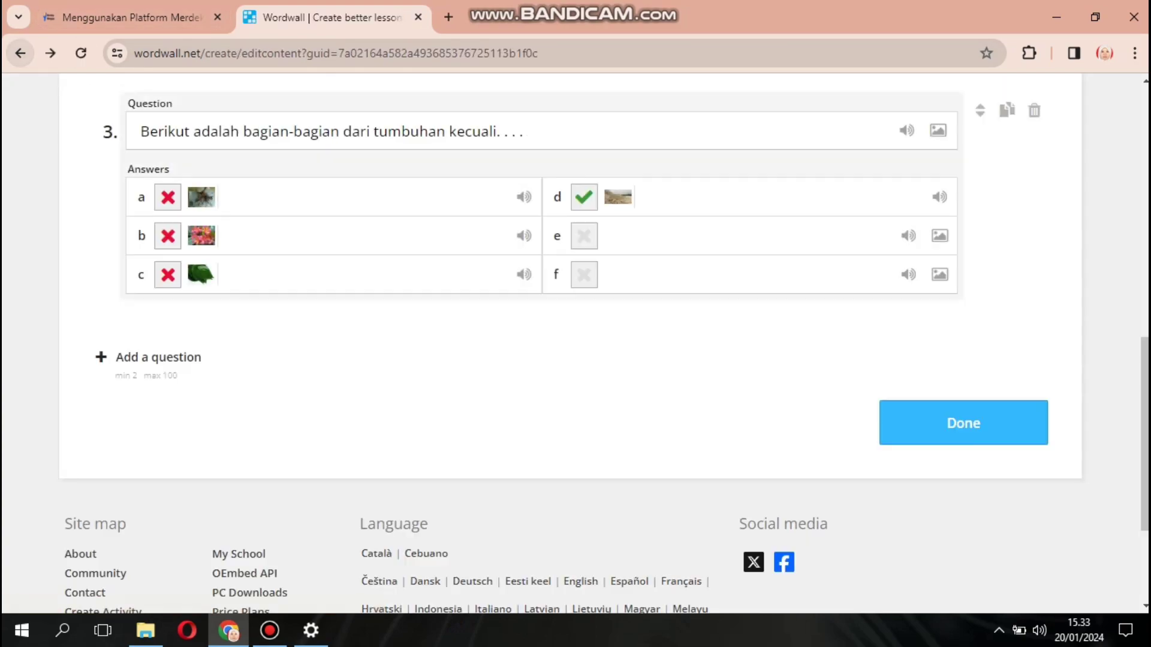
pyautogui.moveTo(1144, 432); pyautogui.dragTo(1145, 180)
pyautogui.click(448, 17)
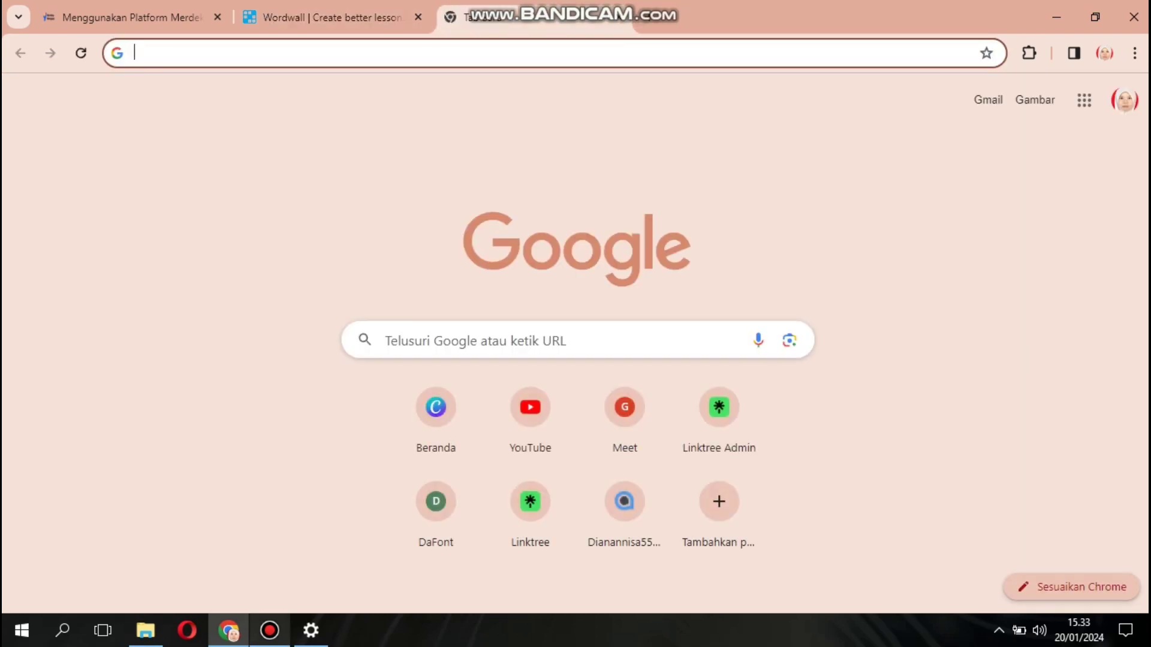
pyautogui.click(269, 631)
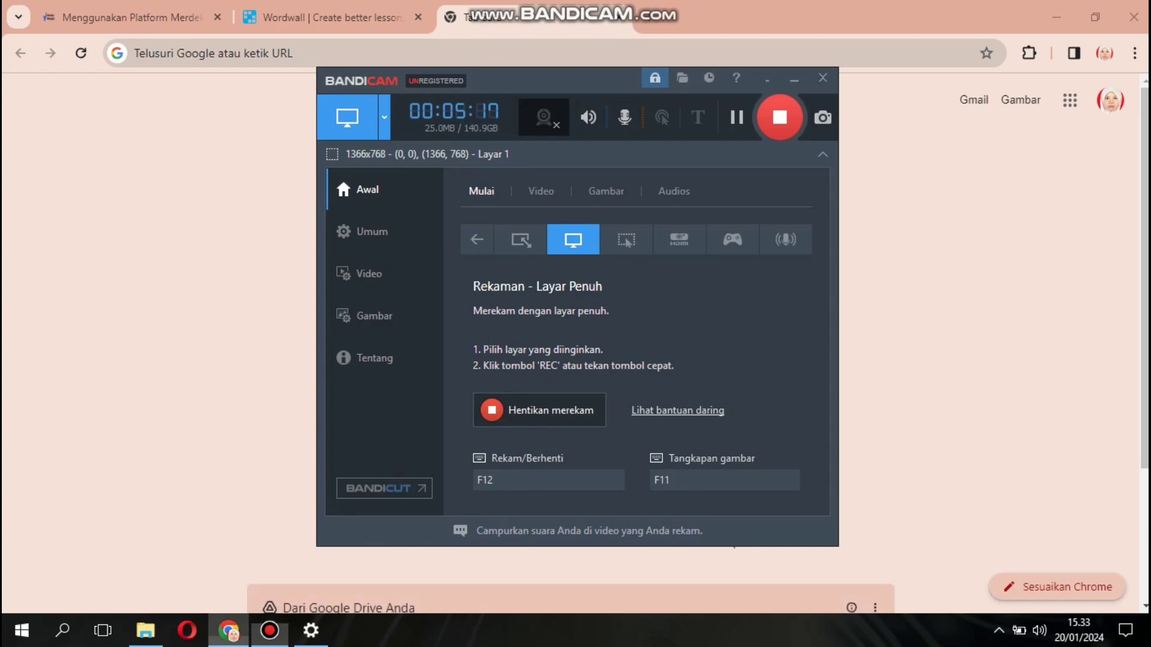
pyautogui.click(229, 630)
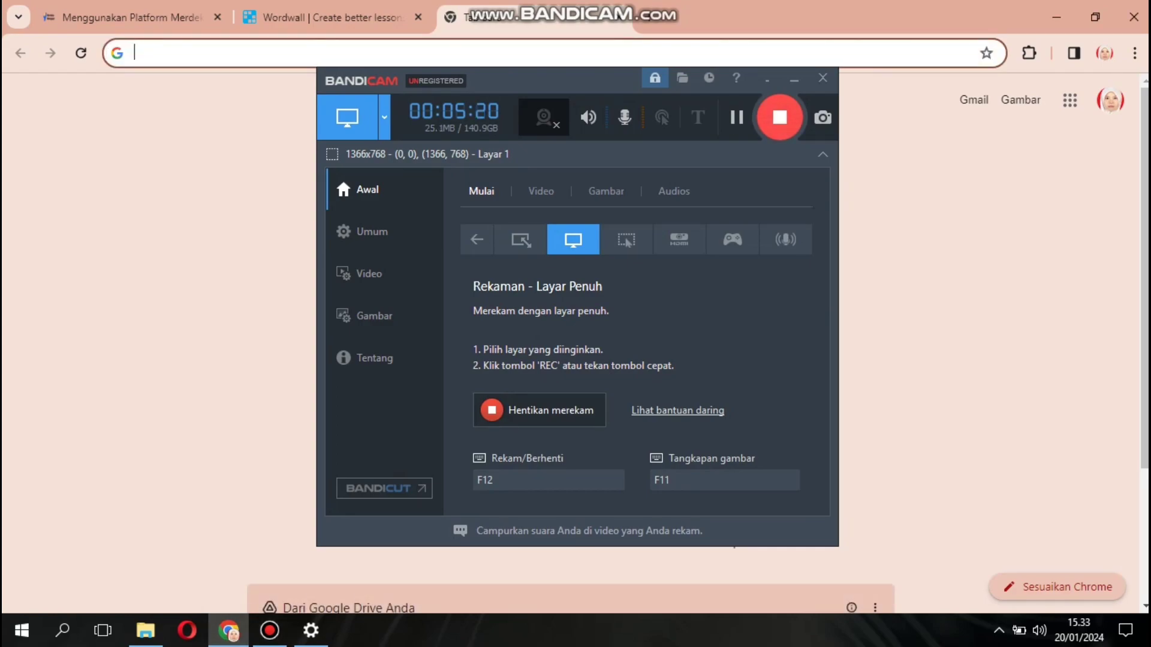
pyautogui.click(794, 78)
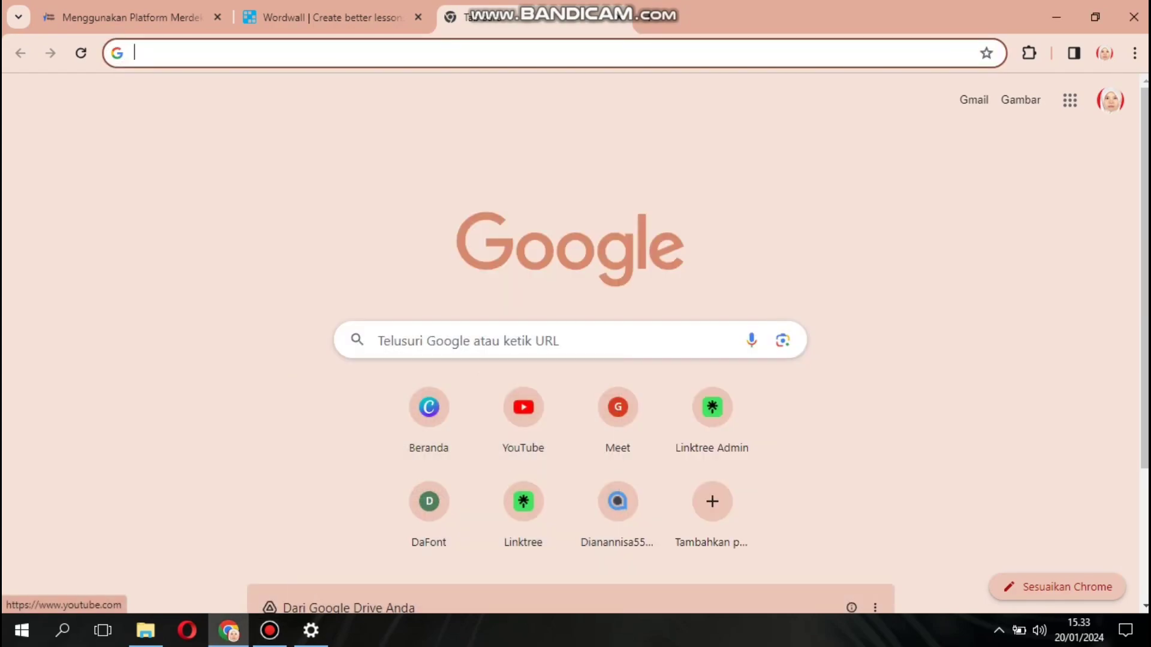
# - Search Google for "WORDWALL KELIPATAN" and open the "Kelipatan Bilangan - Maze chase" result
pyautogui.click(519, 340)
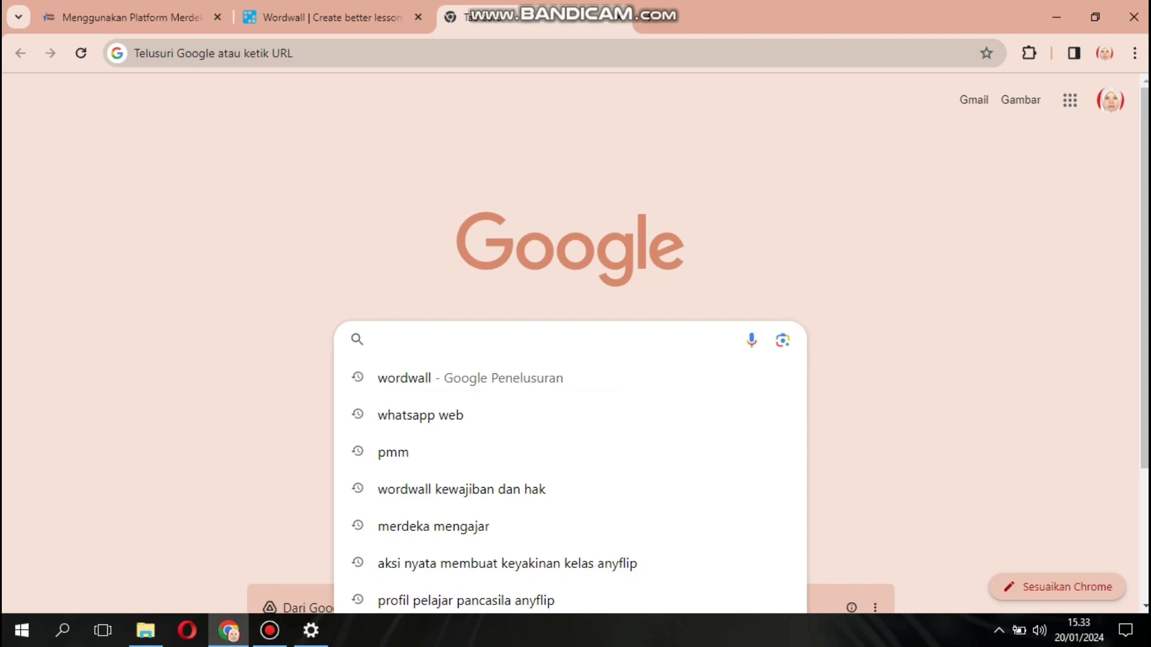
pyautogui.write('WOR')
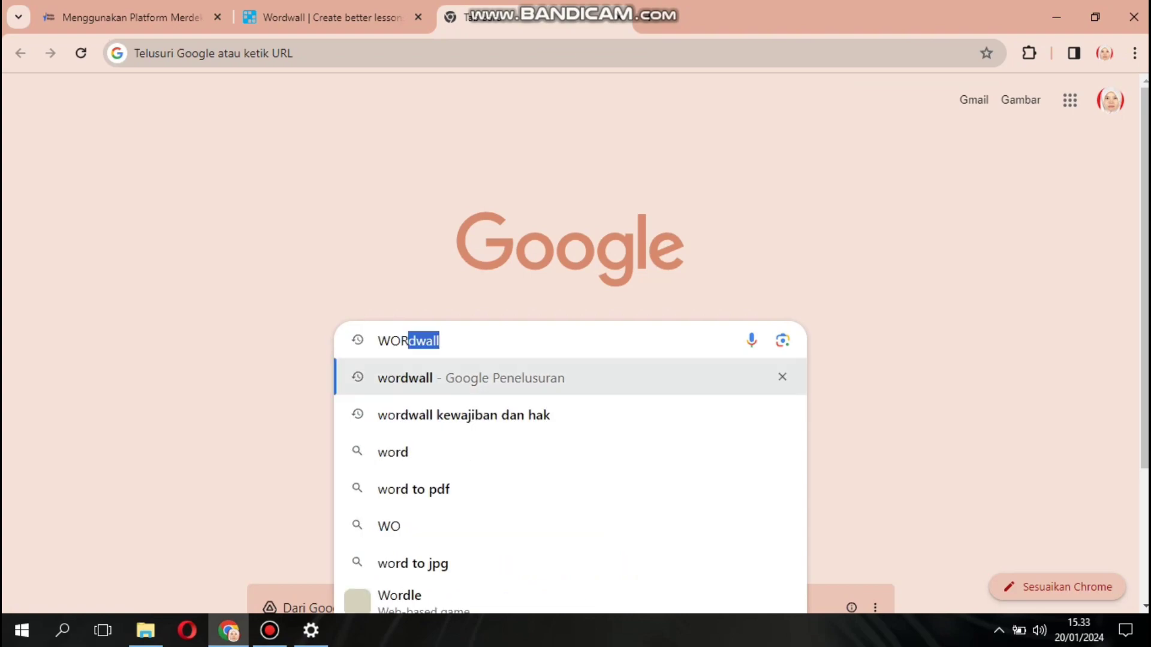
pyautogui.write('DWALL KELIPATAN')
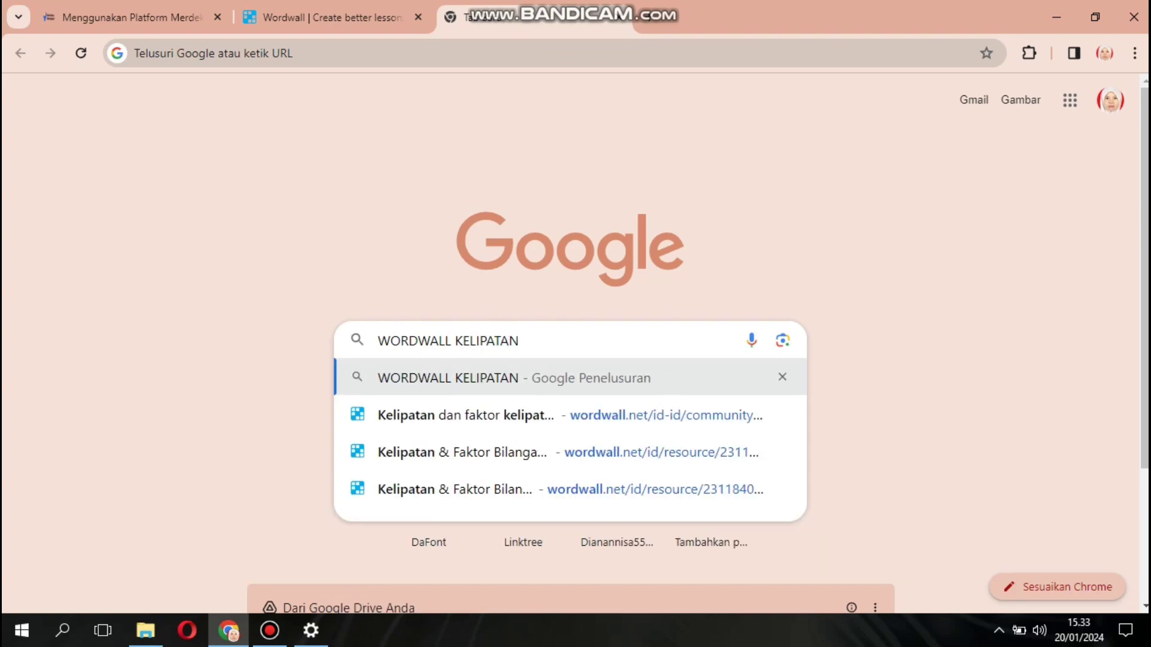
pyautogui.press('Return')
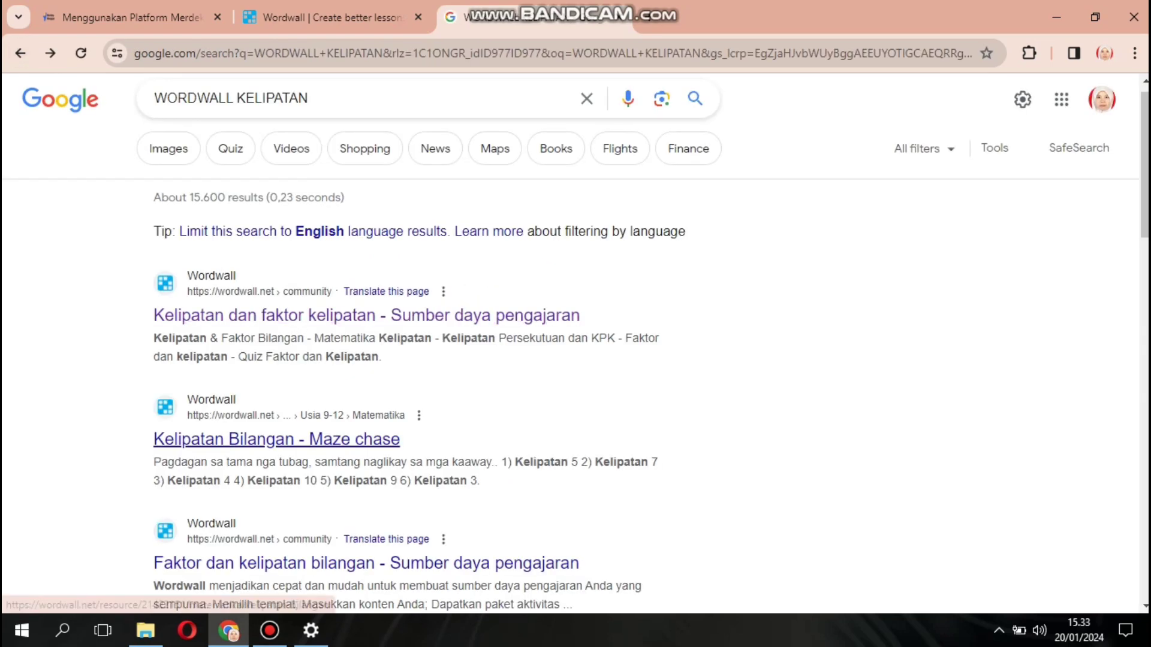
pyautogui.click(276, 439)
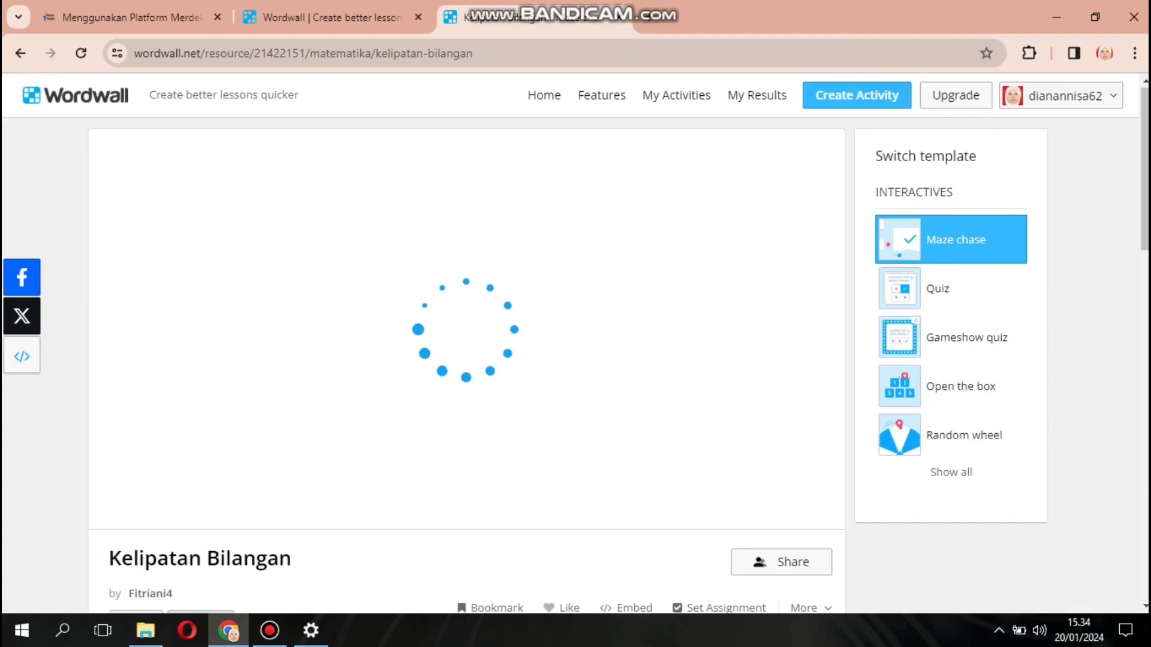
# - Look over the Kelipatan Bilangan activity page and start its Maze chase game in full screen
pyautogui.scroll(-4, 467, 342)
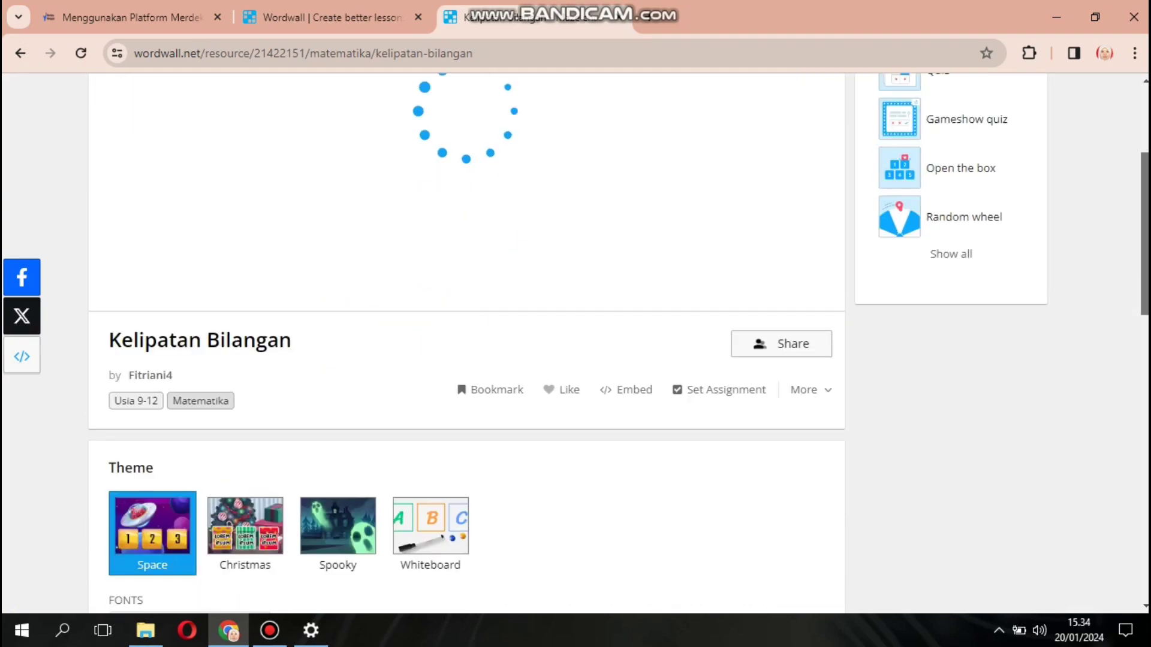
pyautogui.scroll(-2, 466, 341)
pyautogui.scroll(5, 466, 342)
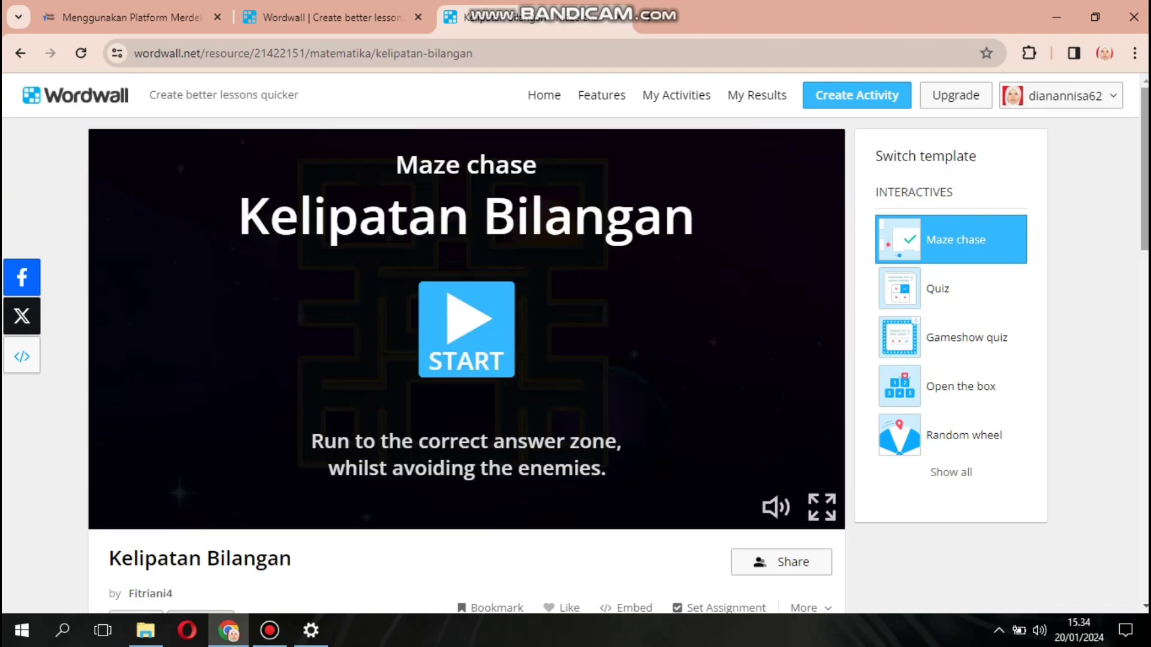
pyautogui.click(821, 507)
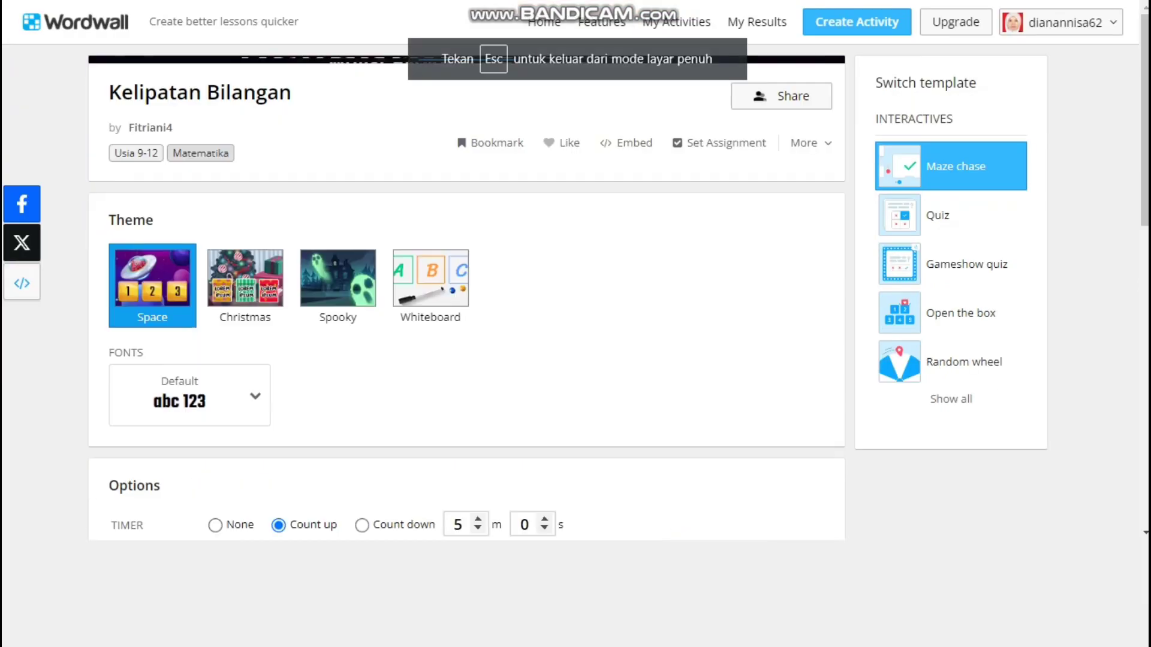
pyautogui.click(577, 324)
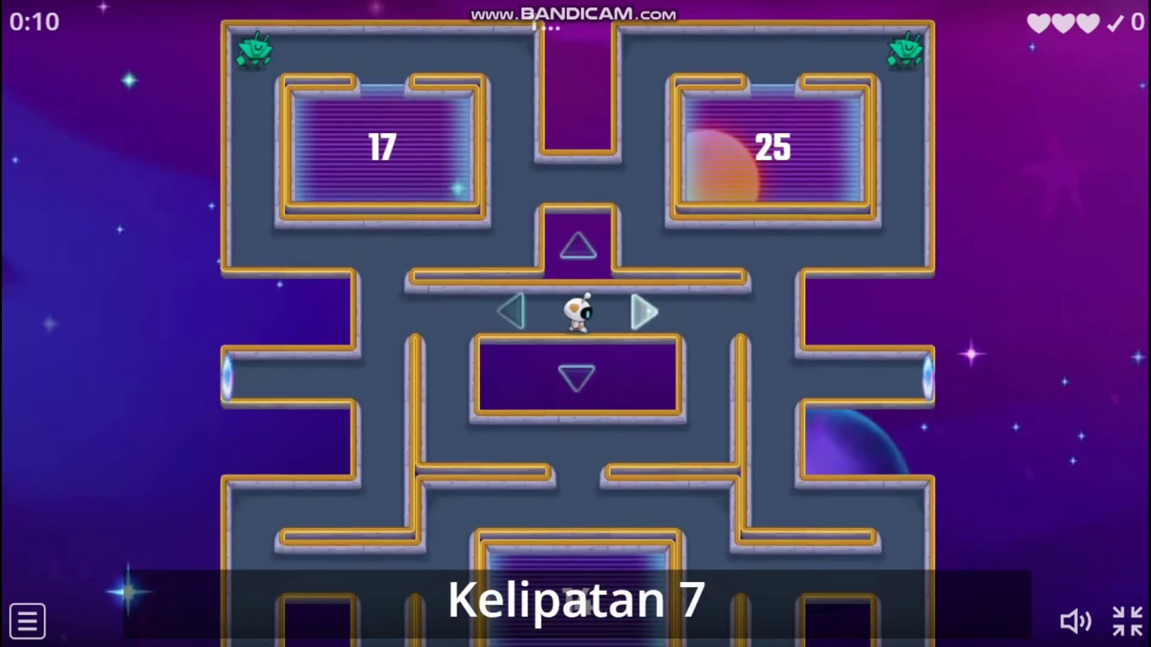
# - Steer the character through the maze to answer zone 14 for "Kelipatan 7", and leave full screen
pyautogui.press('Down')
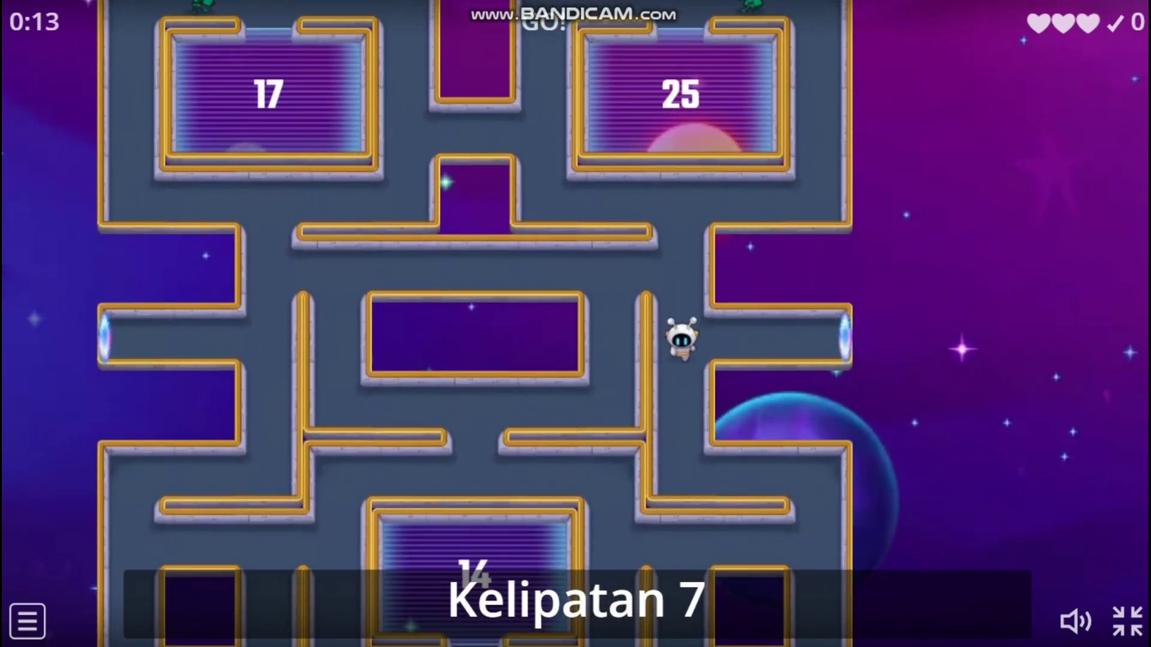
pyautogui.press('Right')
pyautogui.press('Down')
pyautogui.press('Left')
pyautogui.press('Up')
pyautogui.press('Left')
pyautogui.press('Down')
pyautogui.press('Left')
pyautogui.press('Up')
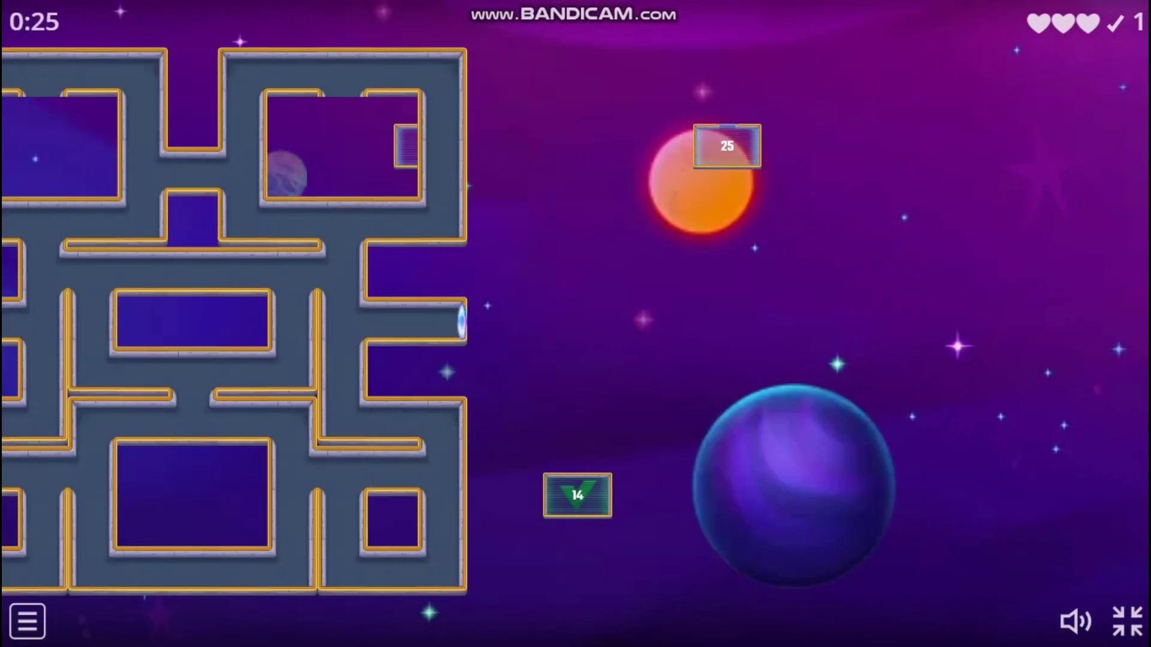
pyautogui.press('Escape')
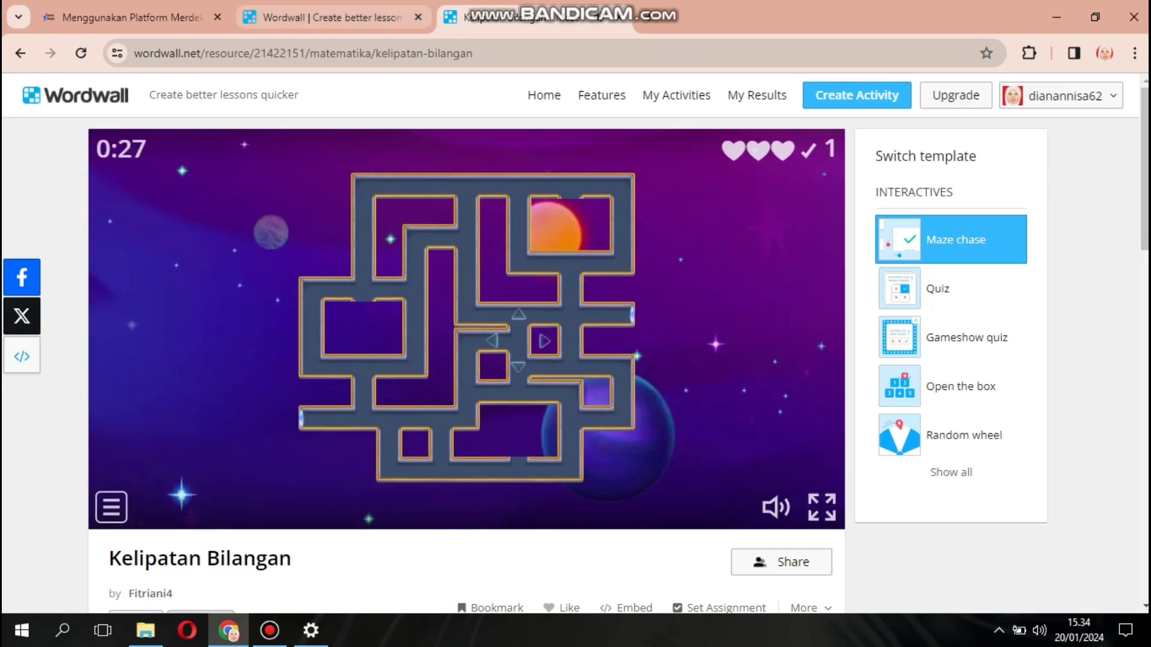
# - Return to the Google results and remove "KELIPATAN" from the search query, keeping "WORDWALL"
pyautogui.hotkey('alt', 'Left')
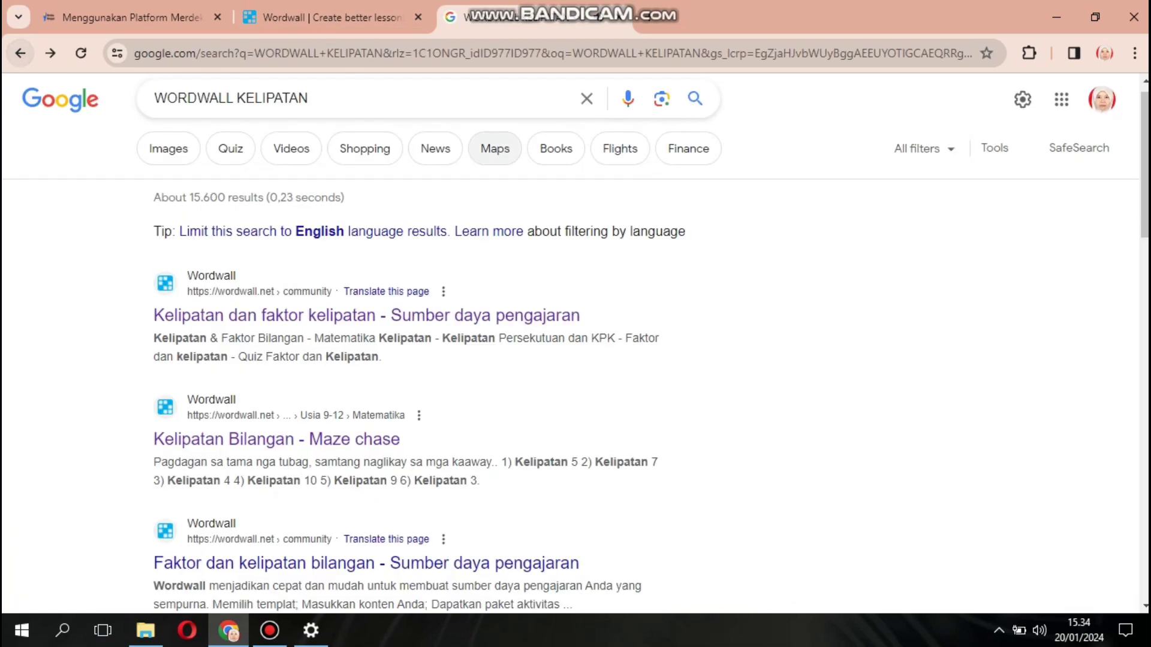
pyautogui.moveTo(1144, 150); pyautogui.dragTo(1144, 144)
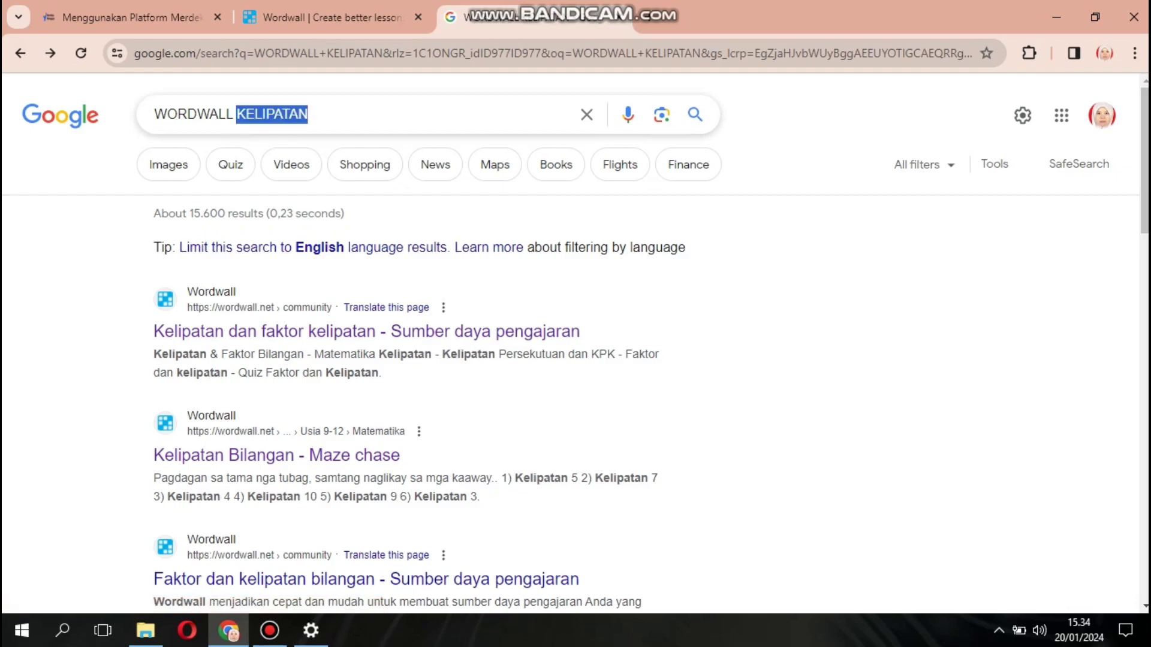
pyautogui.press('BackSpace')
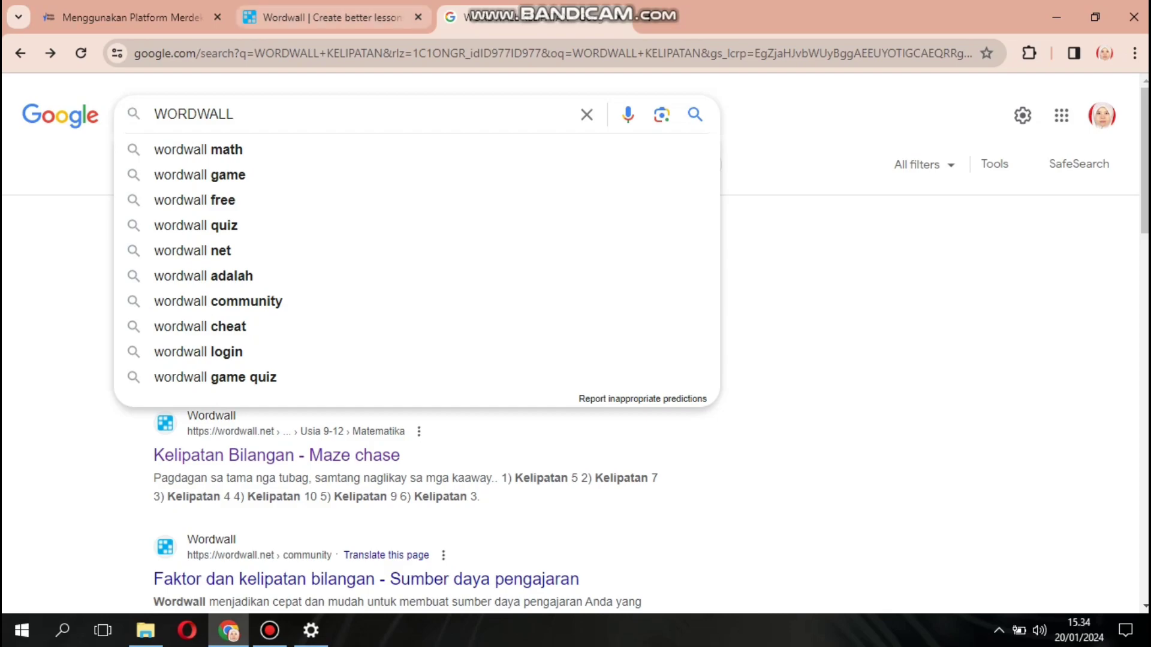
# - Review the plant-parts quiz's questions and answers in the content editor, and go back to the Google search tab
pyautogui.click(323, 17)
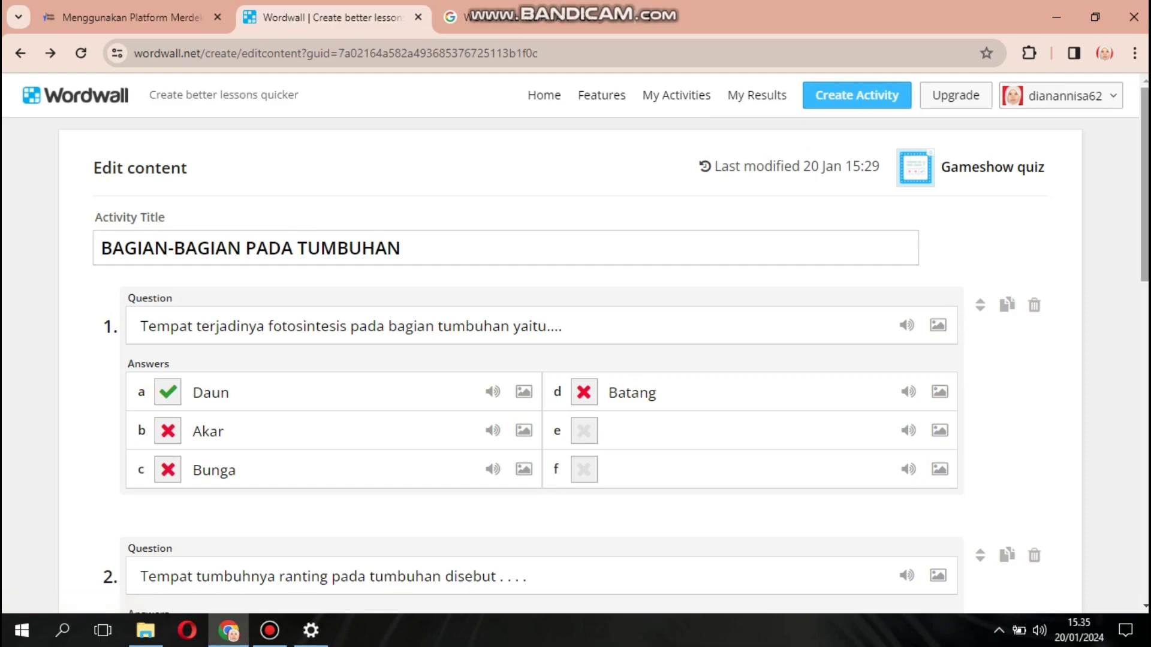
pyautogui.scroll(-5, 575, 345)
pyautogui.scroll(-5, 576, 344)
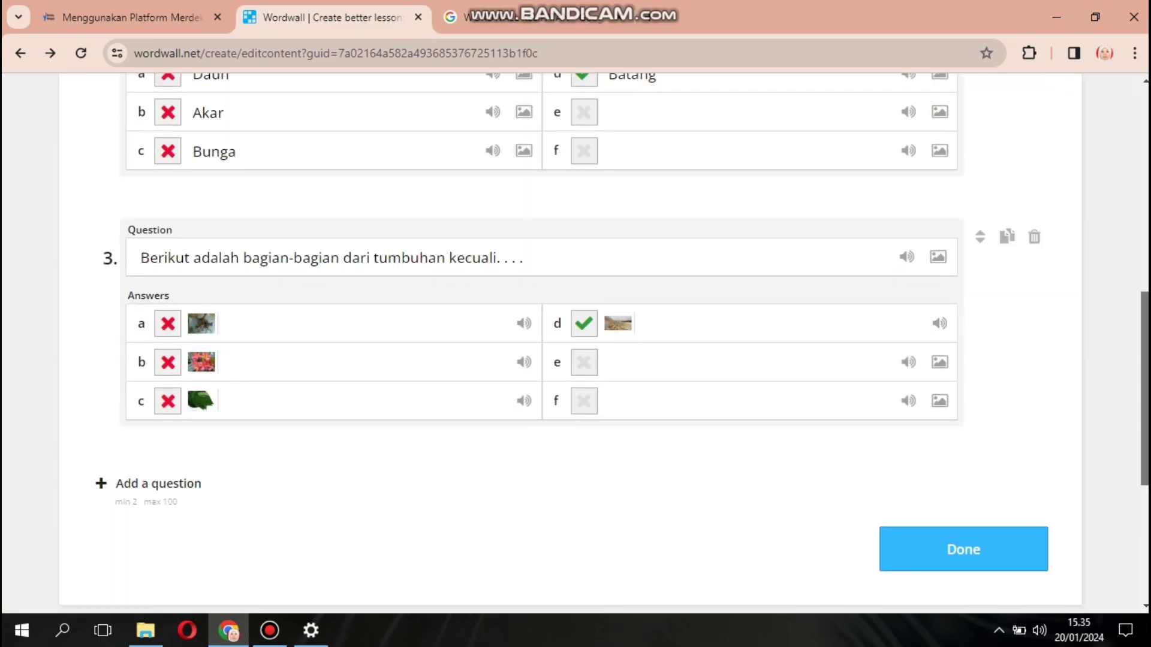
pyautogui.scroll(15, 576, 344)
pyautogui.scroll(1, 576, 344)
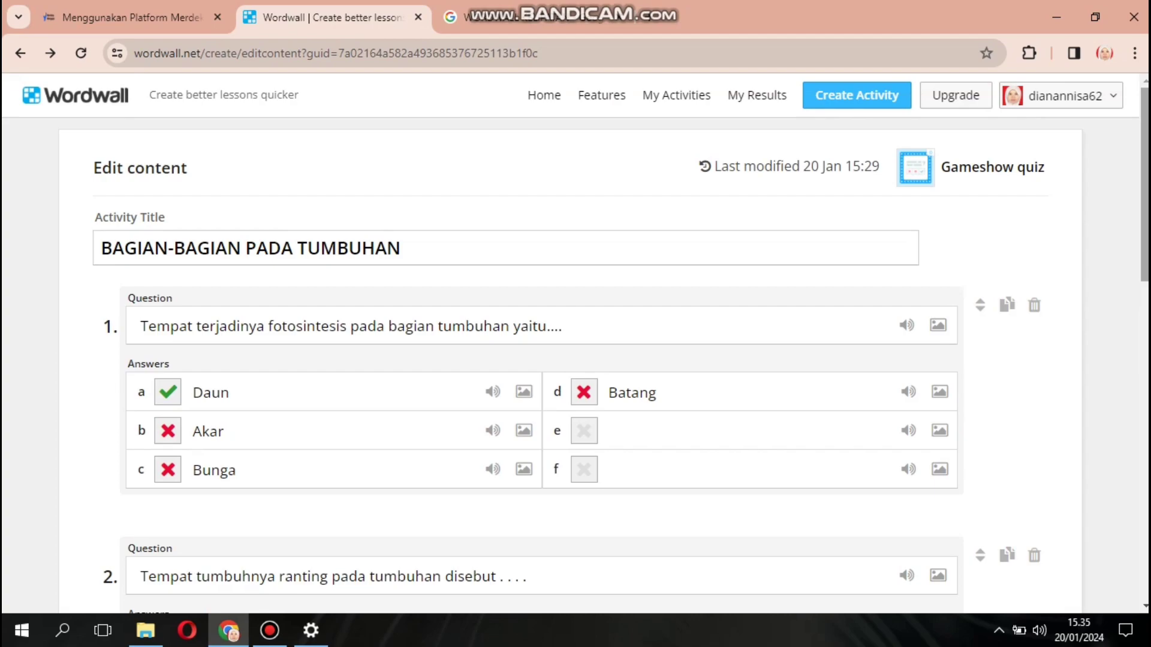
pyautogui.moveTo(1145, 185); pyautogui.dragTo(1145, 212)
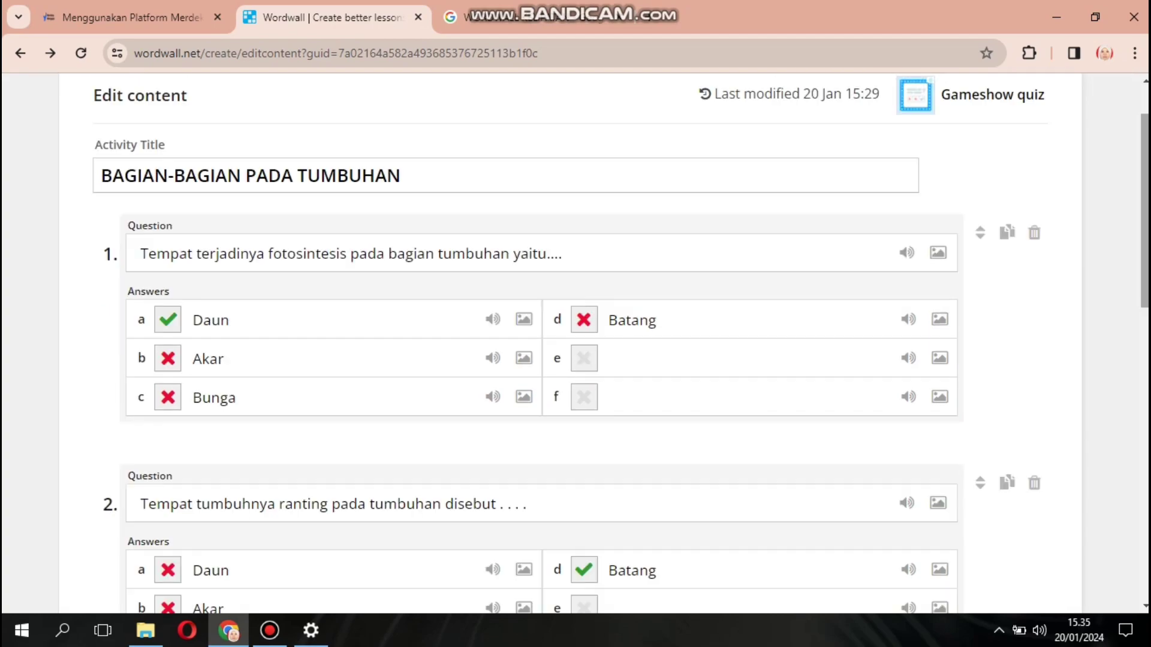
pyautogui.click(533, 18)
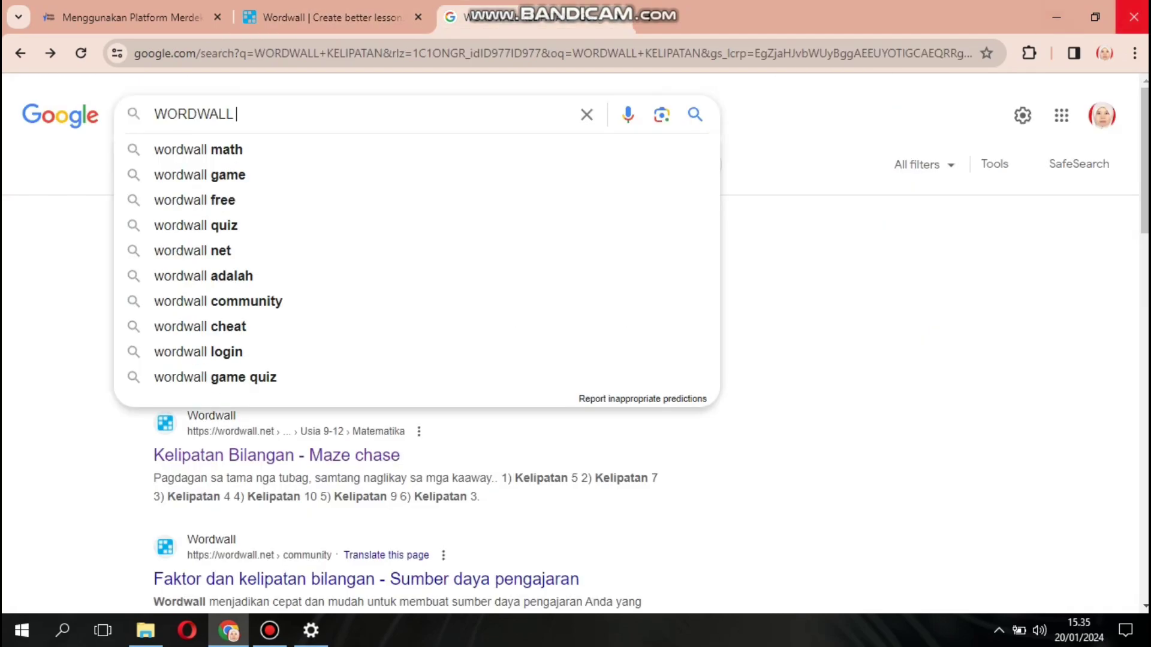